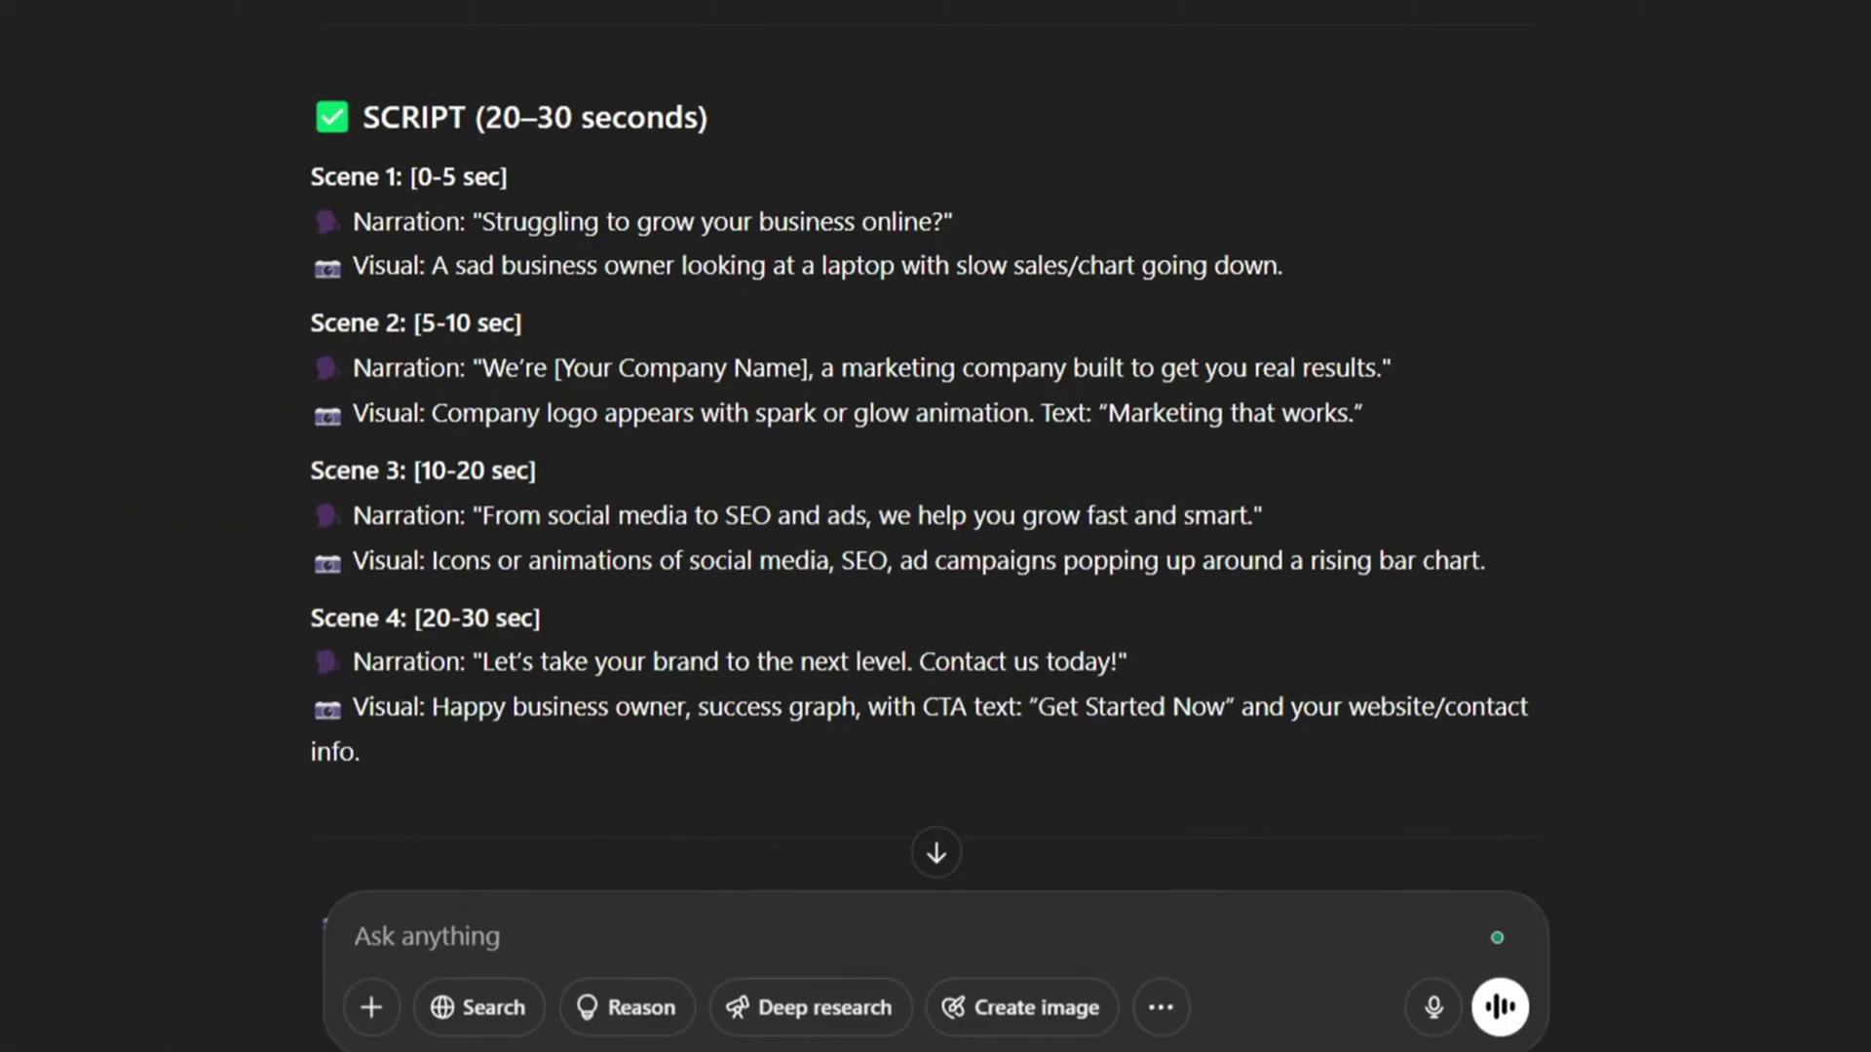
Select the narration lines of the four-scene, 30-second marketing ad script.
{"action": "left_click_drag", "start_coordinate": [483, 223], "coordinate": [897, 223]}
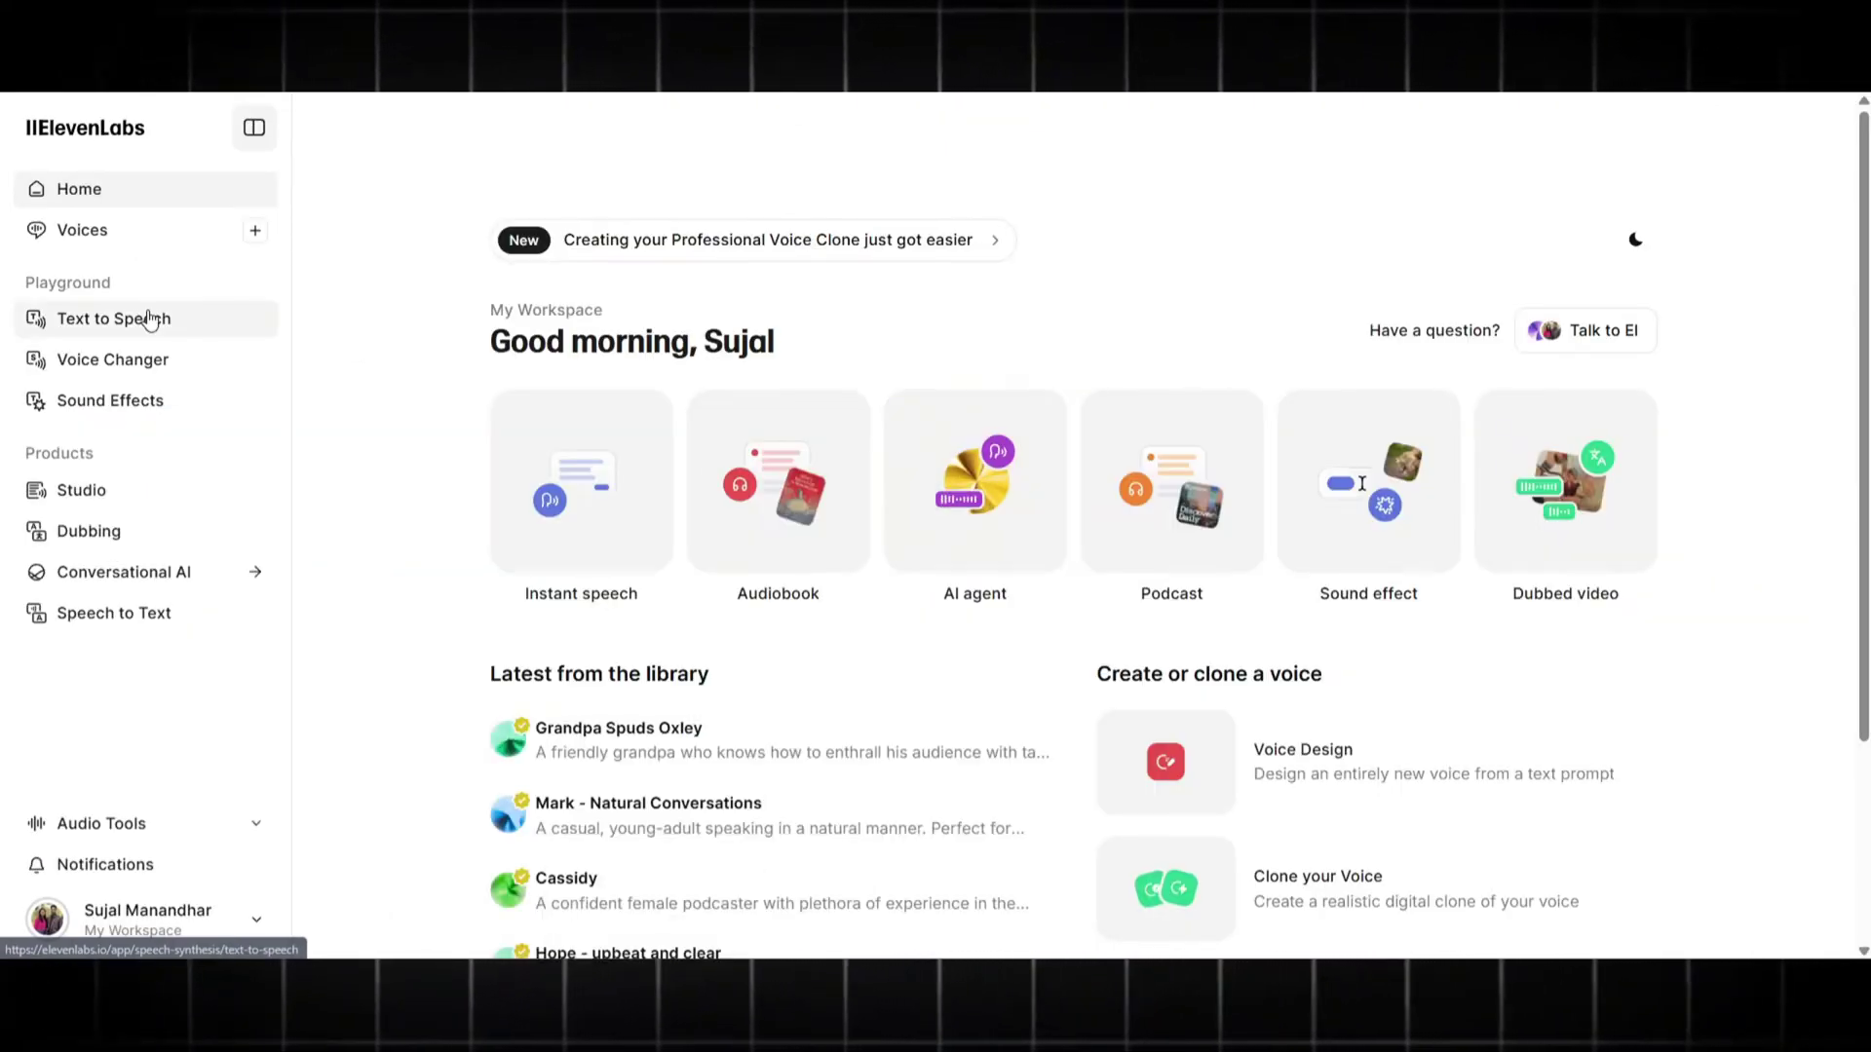
Replace the ElevenLabs text-to-speech editor's contents with the Client Marketing Agency narration.
{"action": "left_click", "coordinate": [115, 320]}
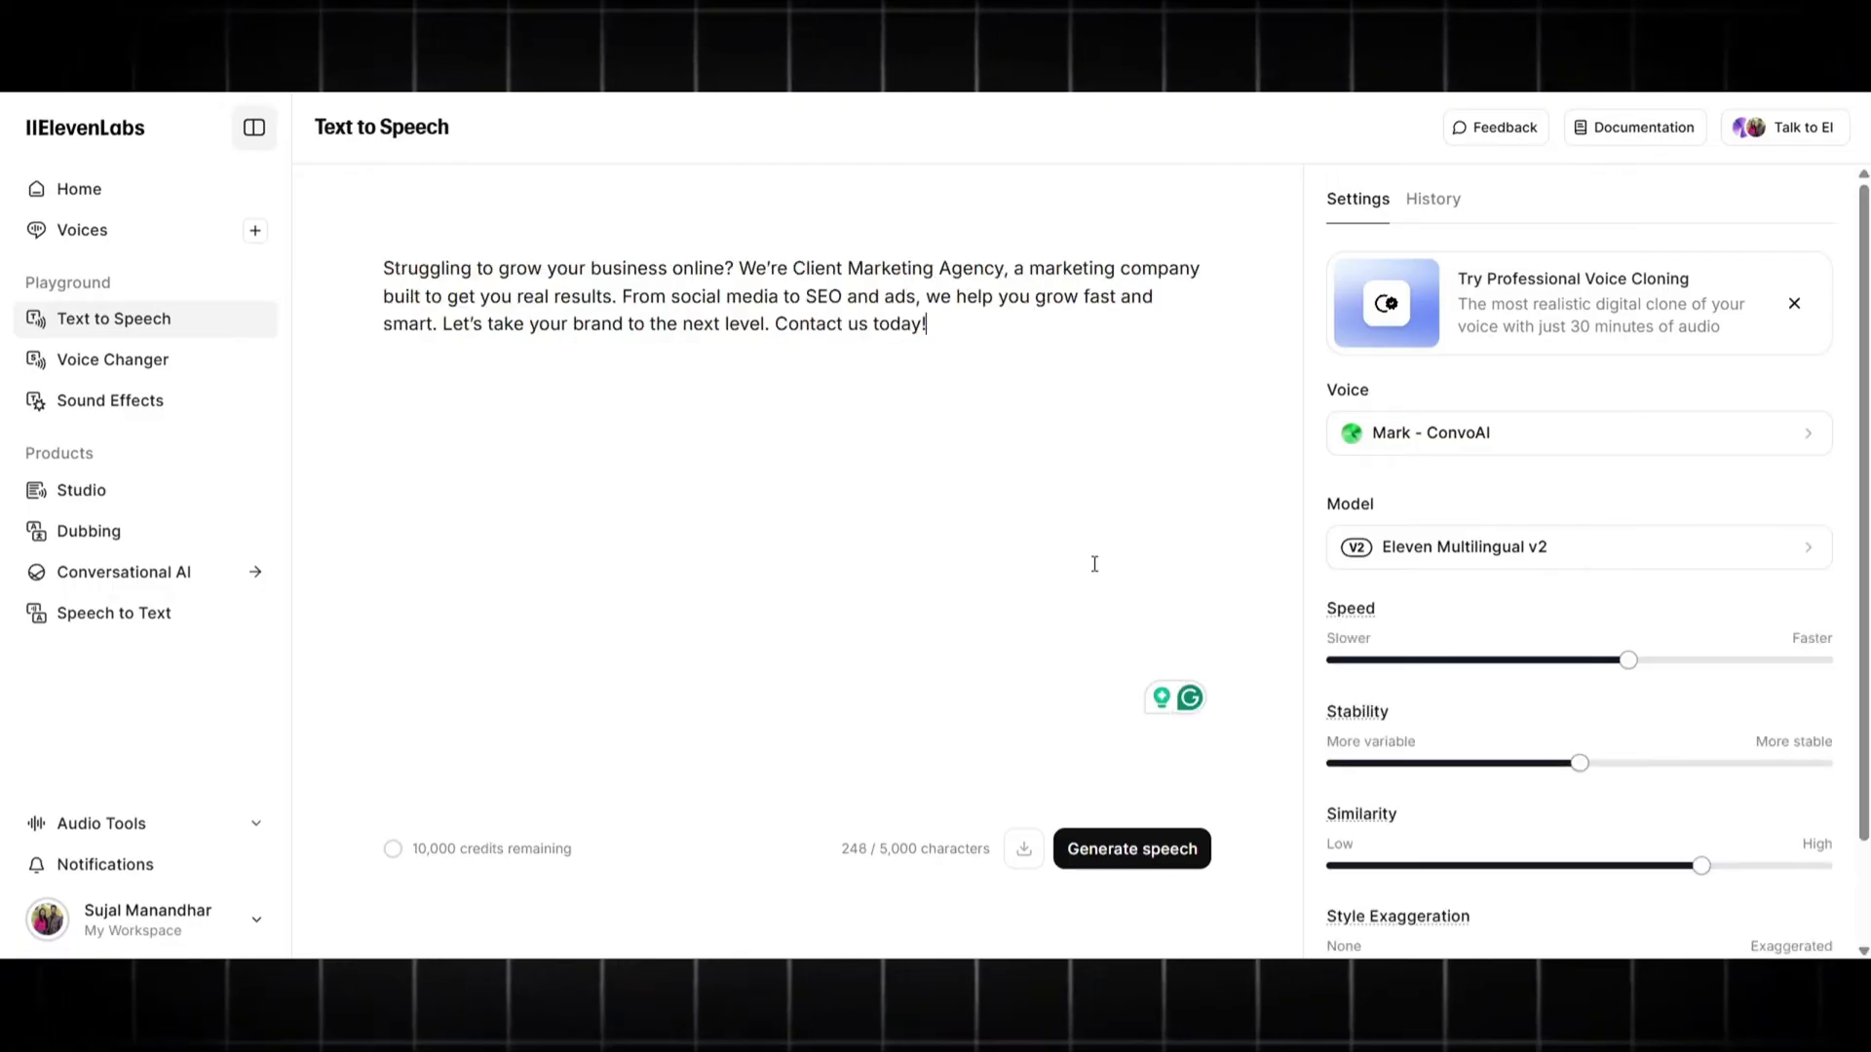
{"action": "key", "text": "ctrl+a"}
{"action": "key", "text": "ctrl+v"}
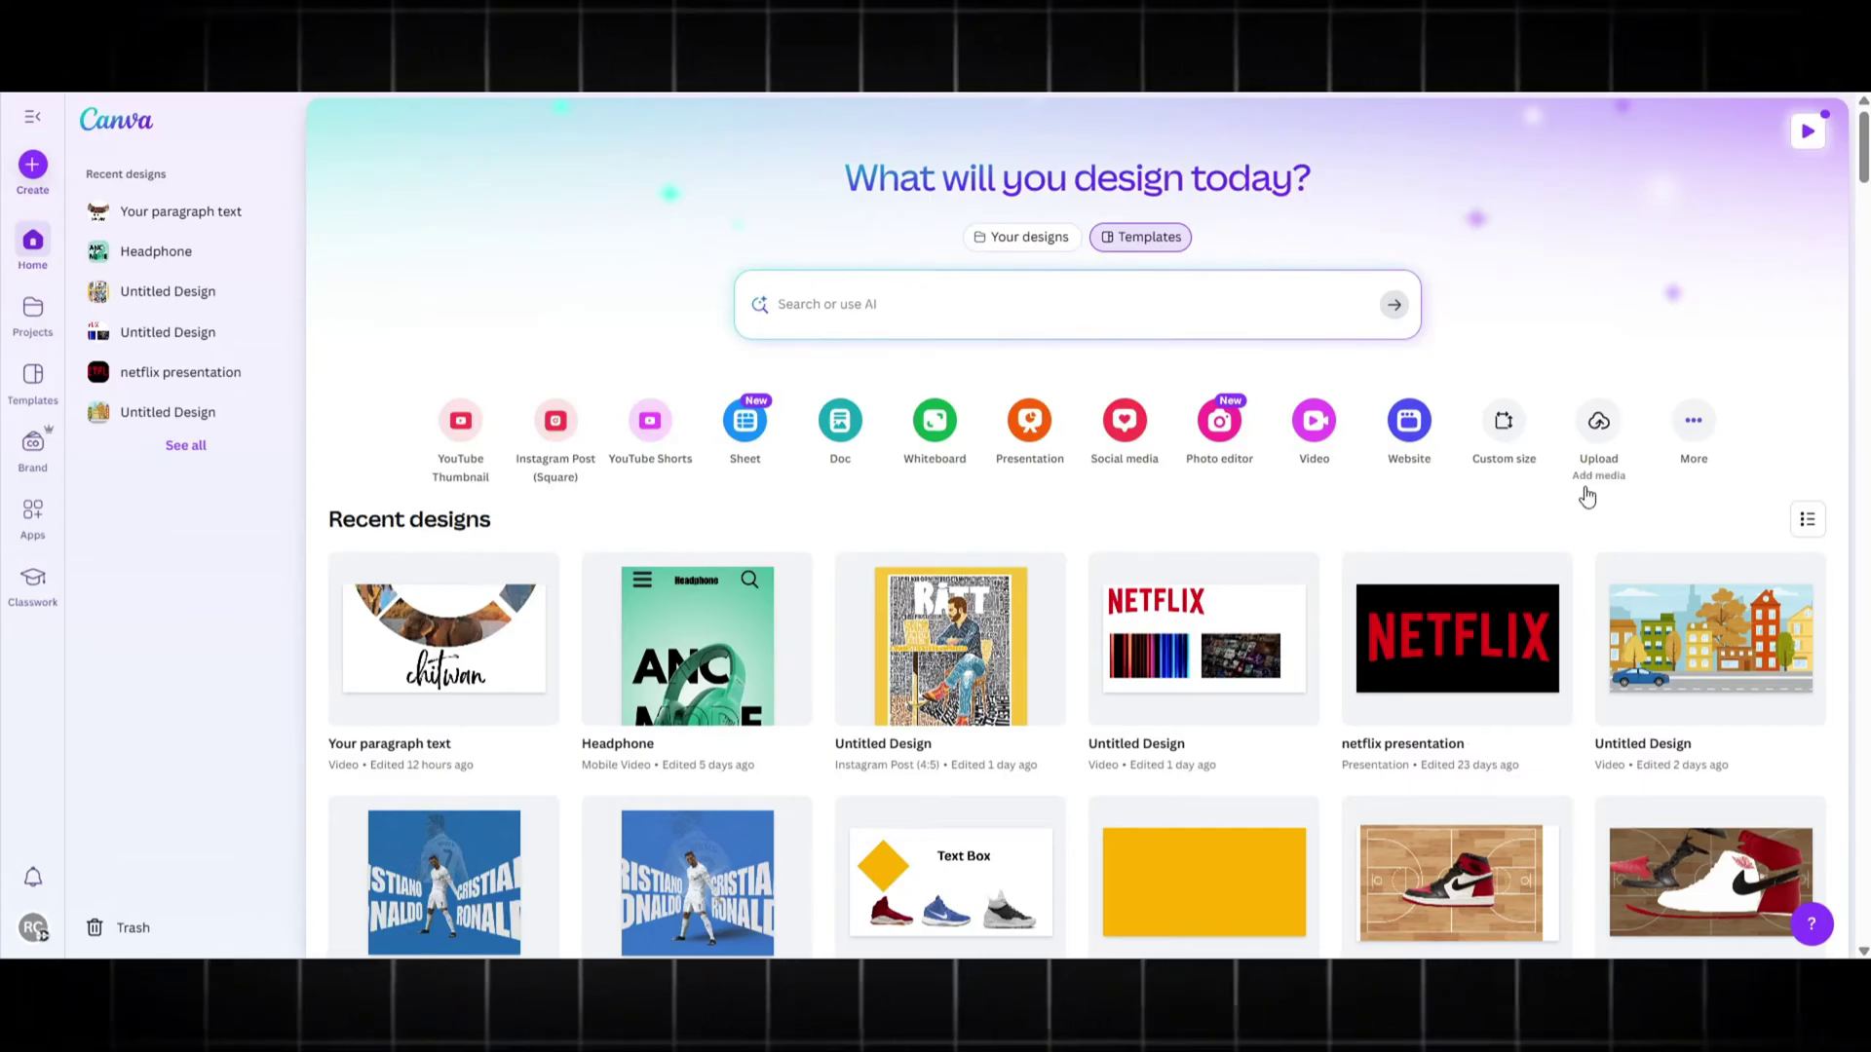
Create a blank Canva video and focus the Elements search box.
{"action": "left_click", "coordinate": [1310, 424]}
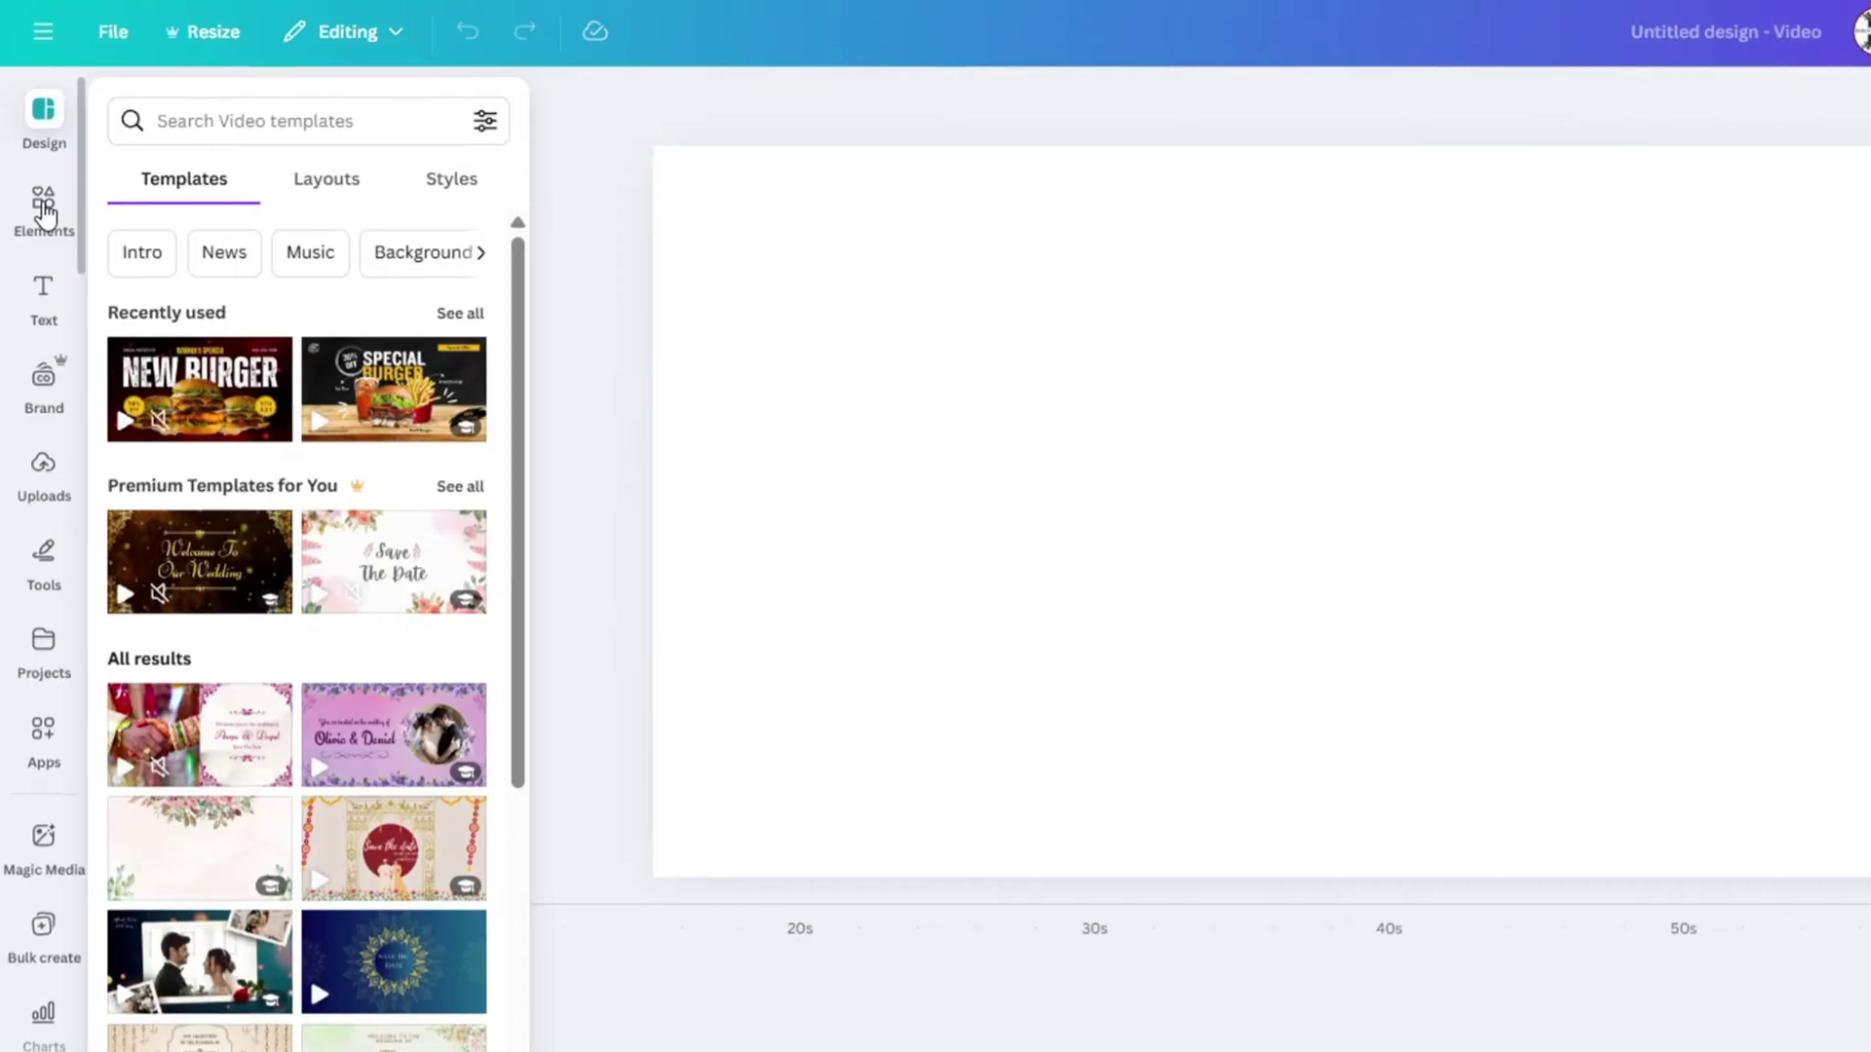
{"action": "left_click", "coordinate": [44, 212]}
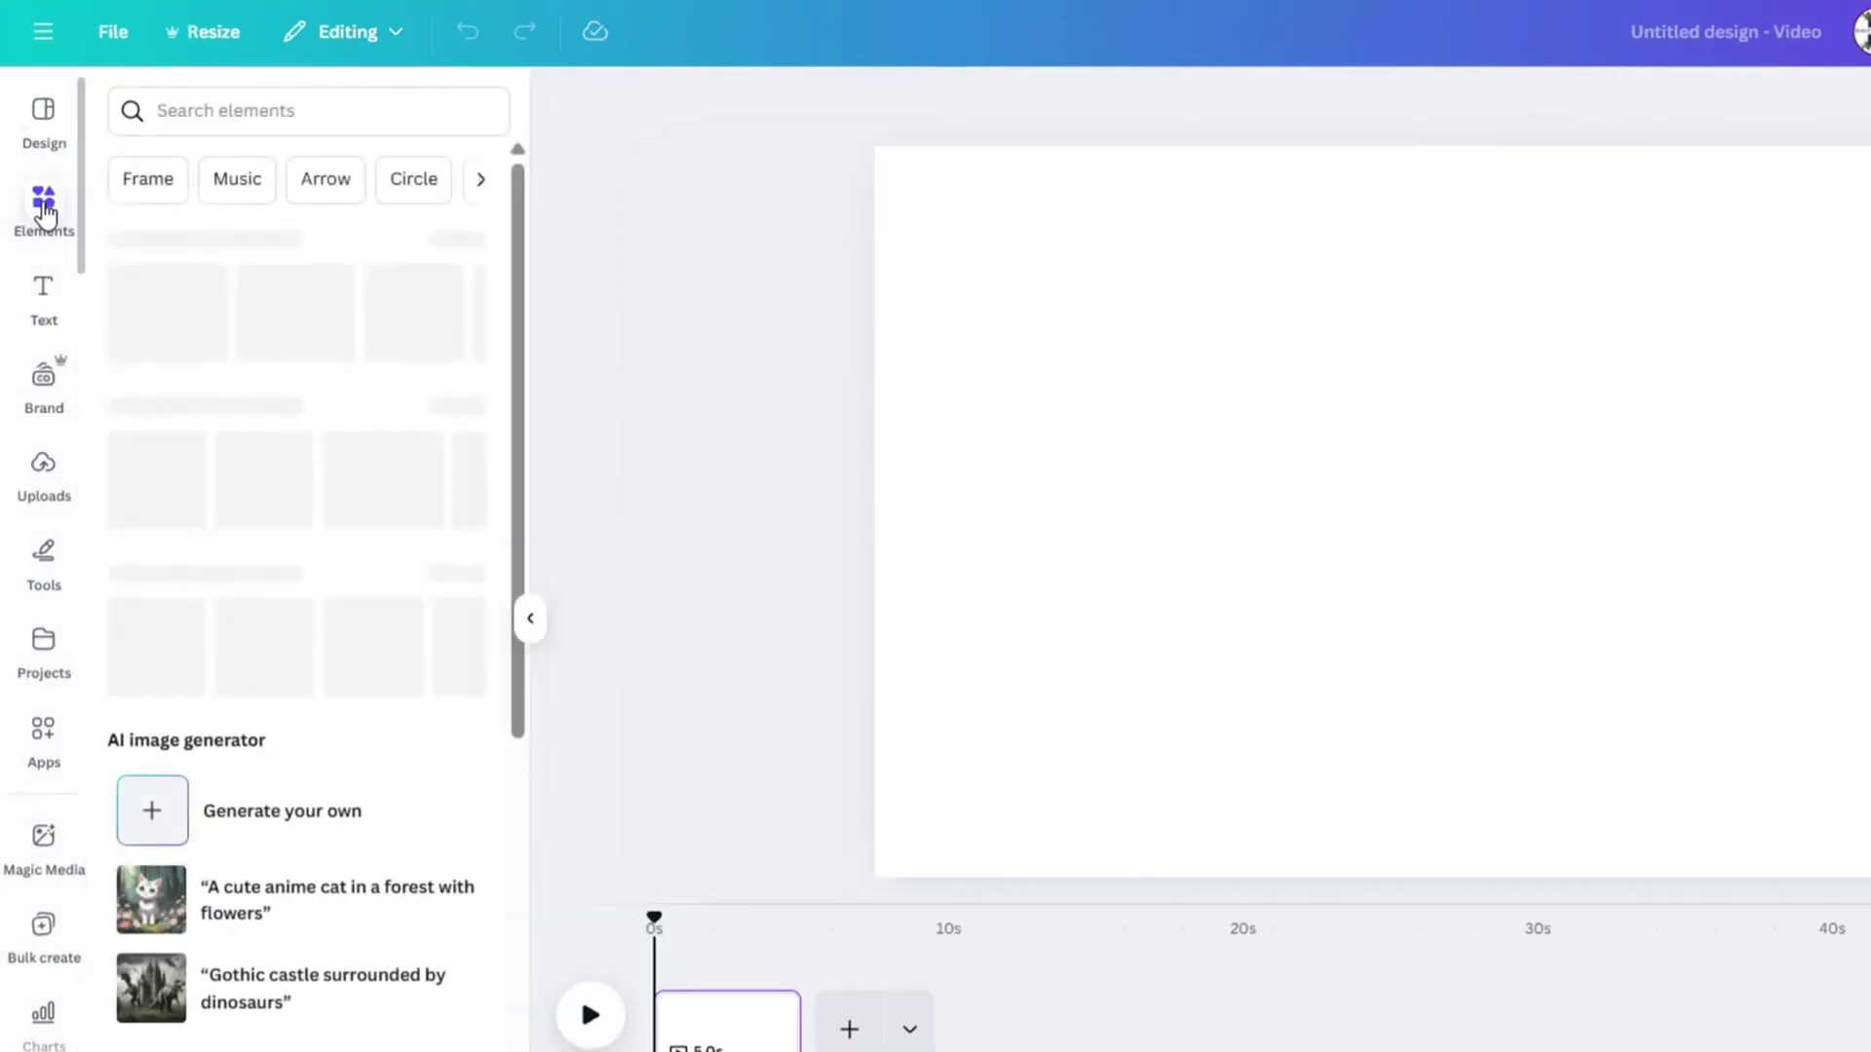
{"action": "left_click", "coordinate": [278, 117]}
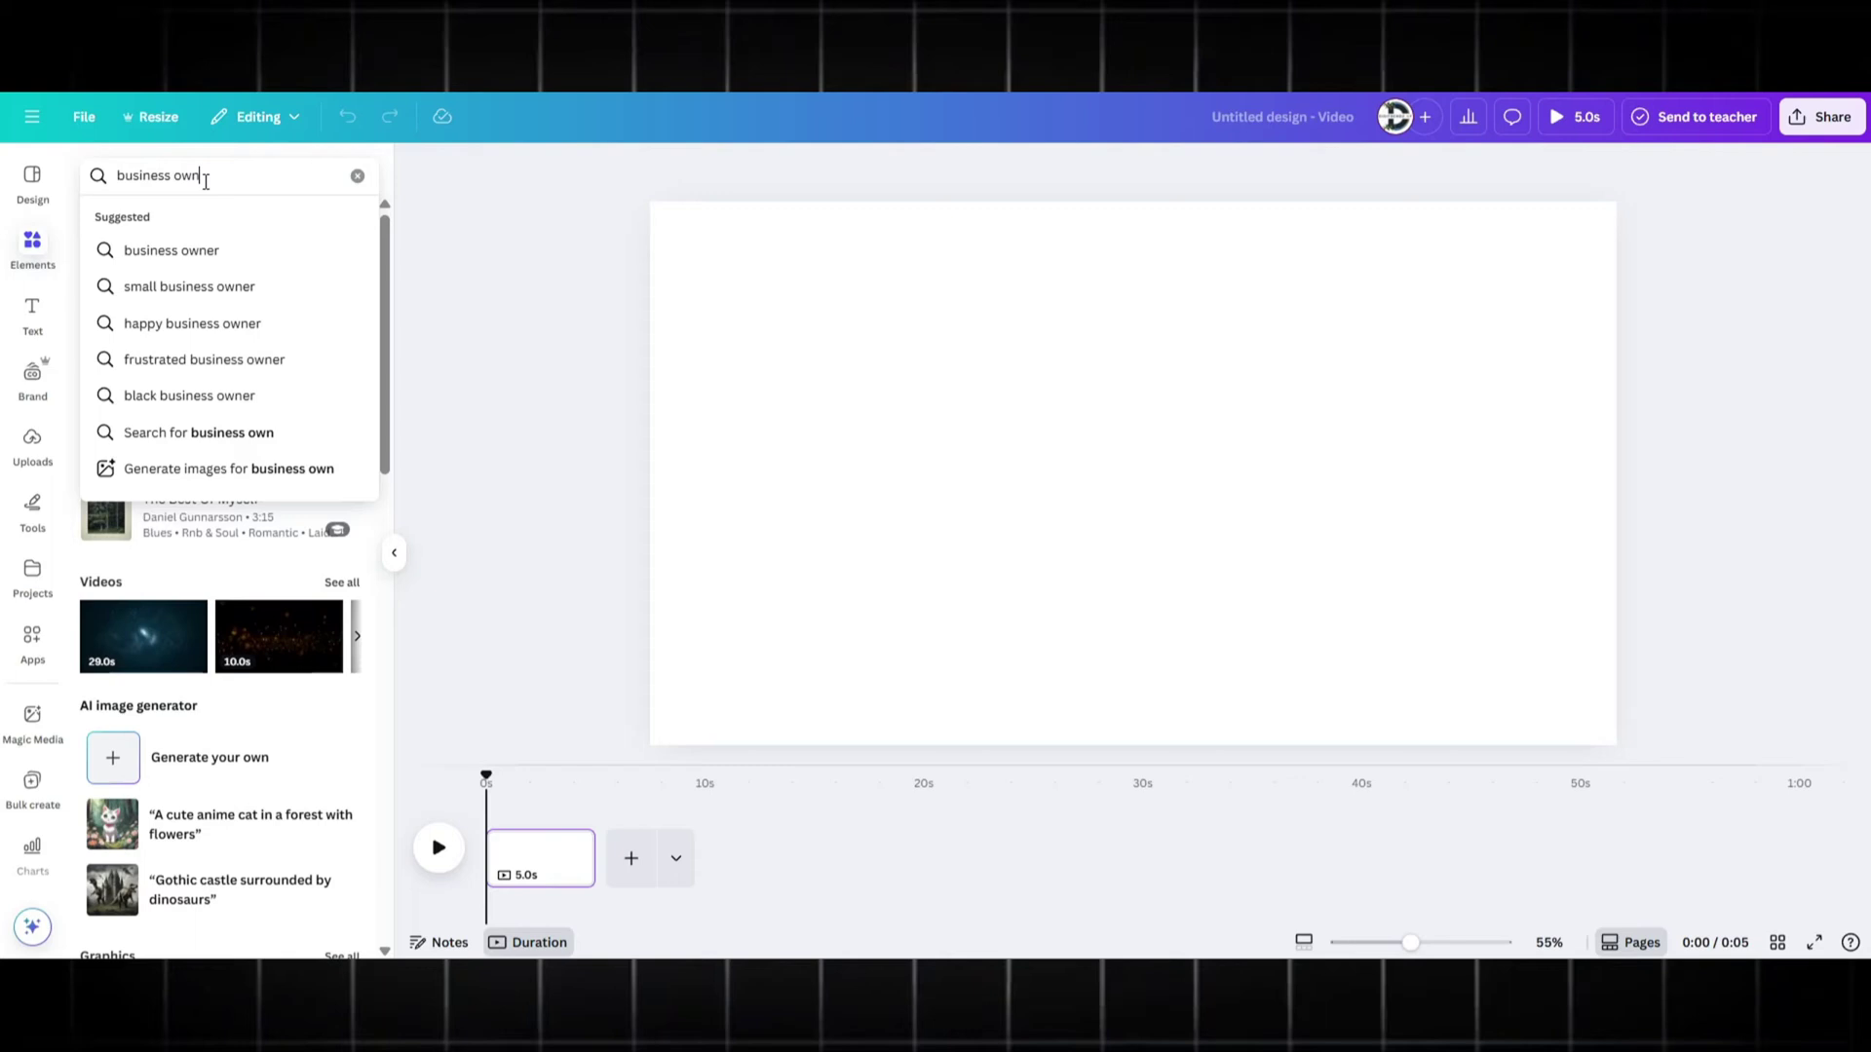
Search filtered 'business owner' graphics and add the office meeting illustration to page 1.
{"action": "type", "text": "er"}
{"action": "key", "text": "Return"}
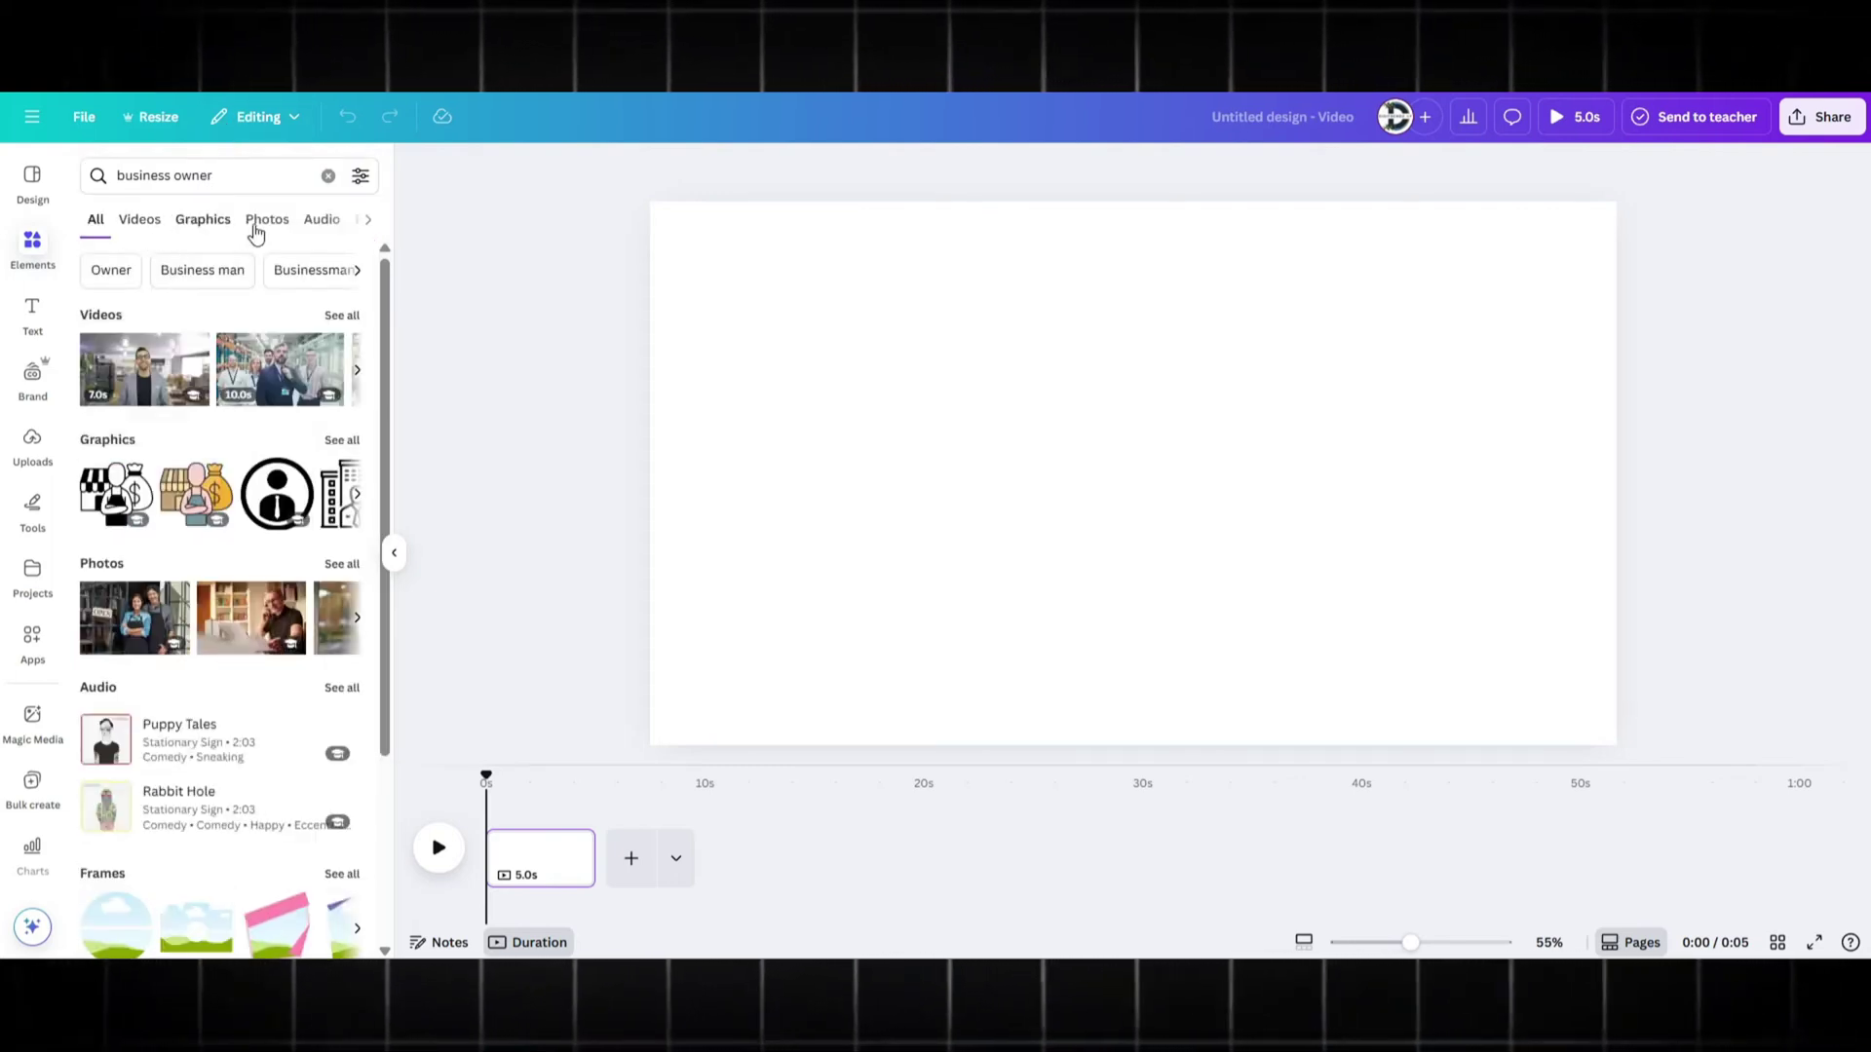
{"action": "left_click", "coordinate": [203, 223]}
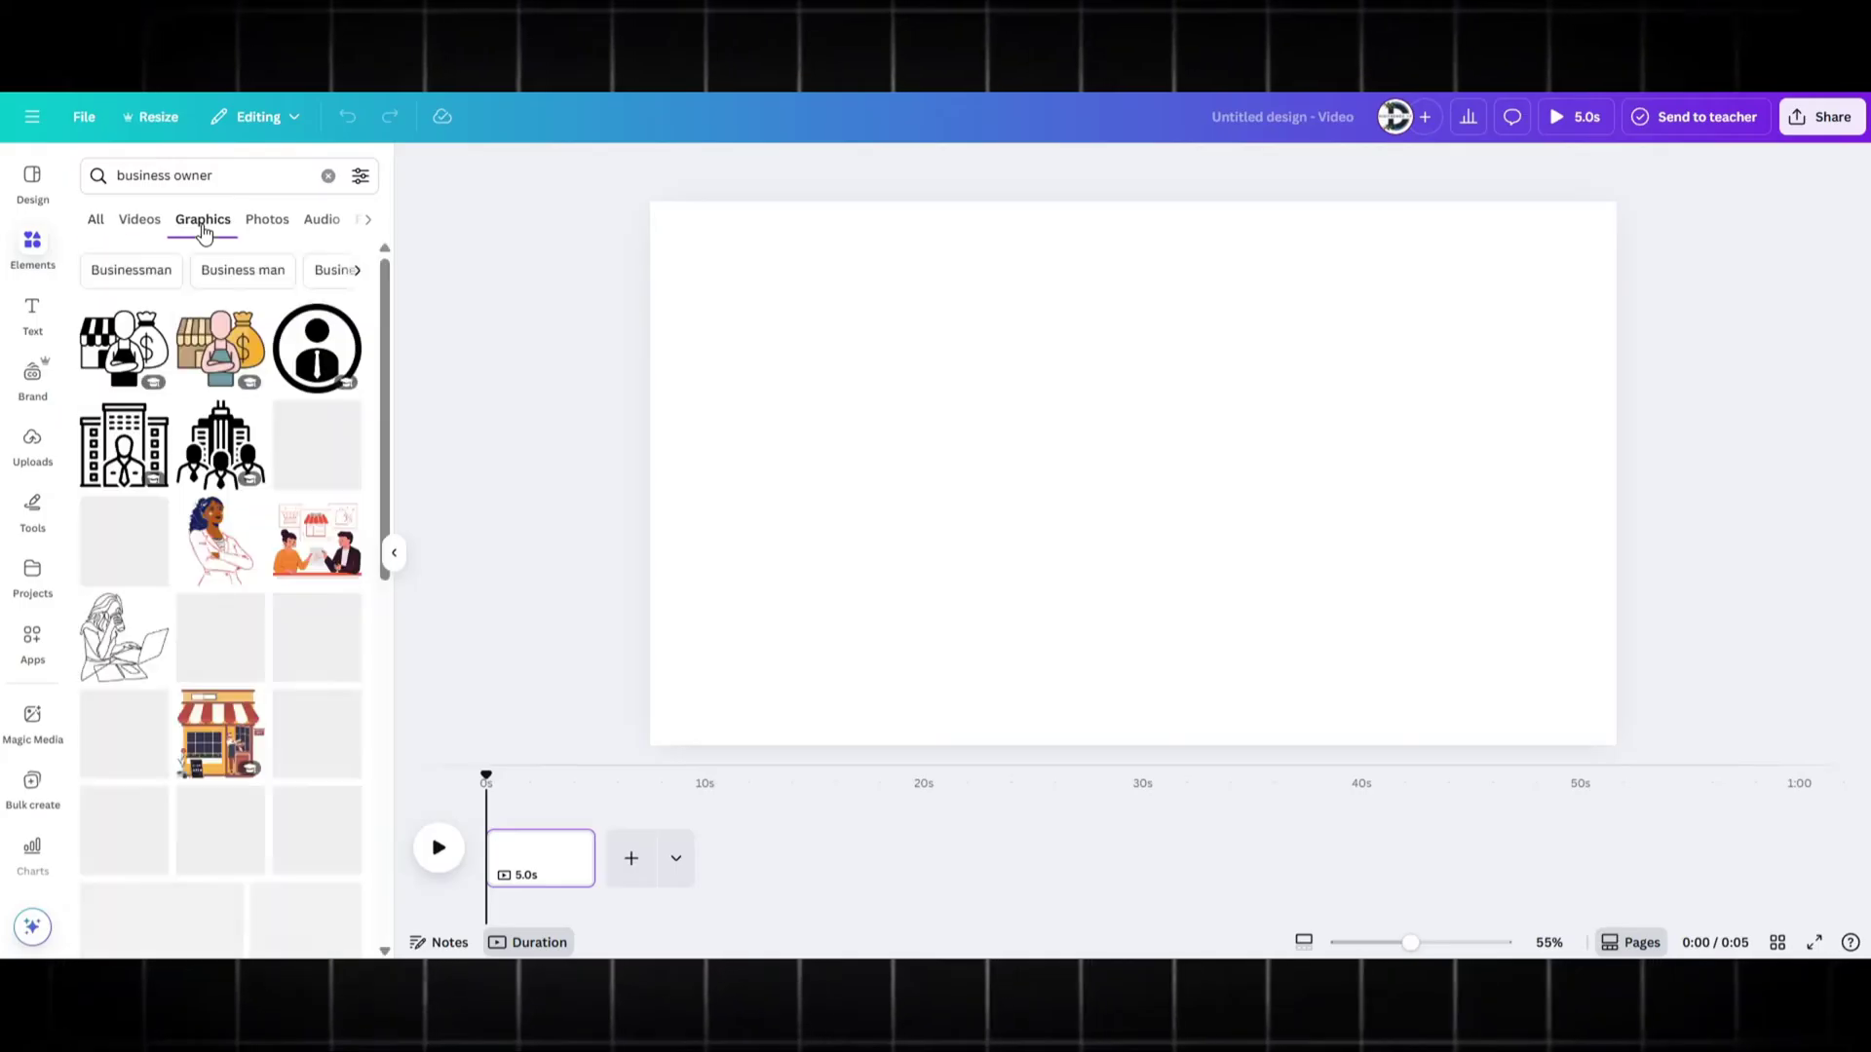
{"action": "left_click", "coordinate": [361, 178]}
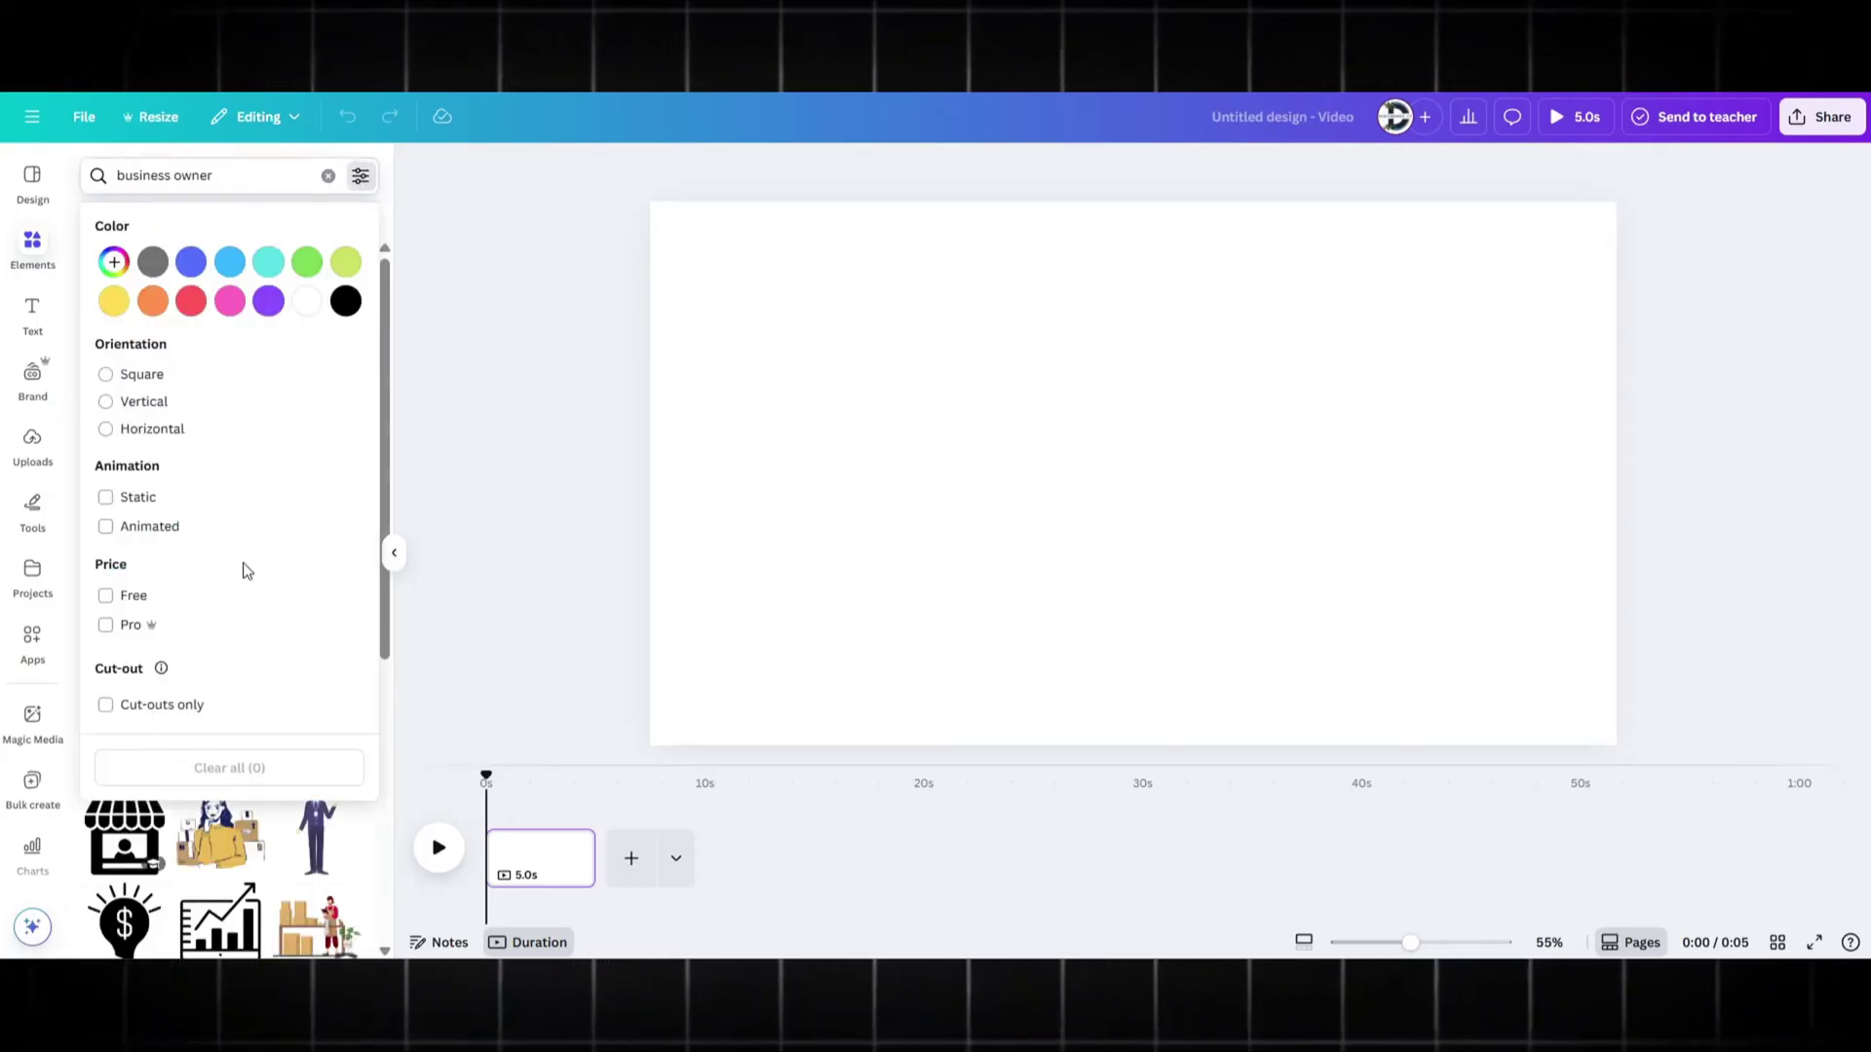
{"action": "left_click", "coordinate": [476, 468]}
{"action": "scroll", "coordinate": [249, 504], "scroll_direction": "down", "scroll_amount": 5}
{"action": "scroll", "coordinate": [244, 492], "scroll_direction": "down", "scroll_amount": 3}
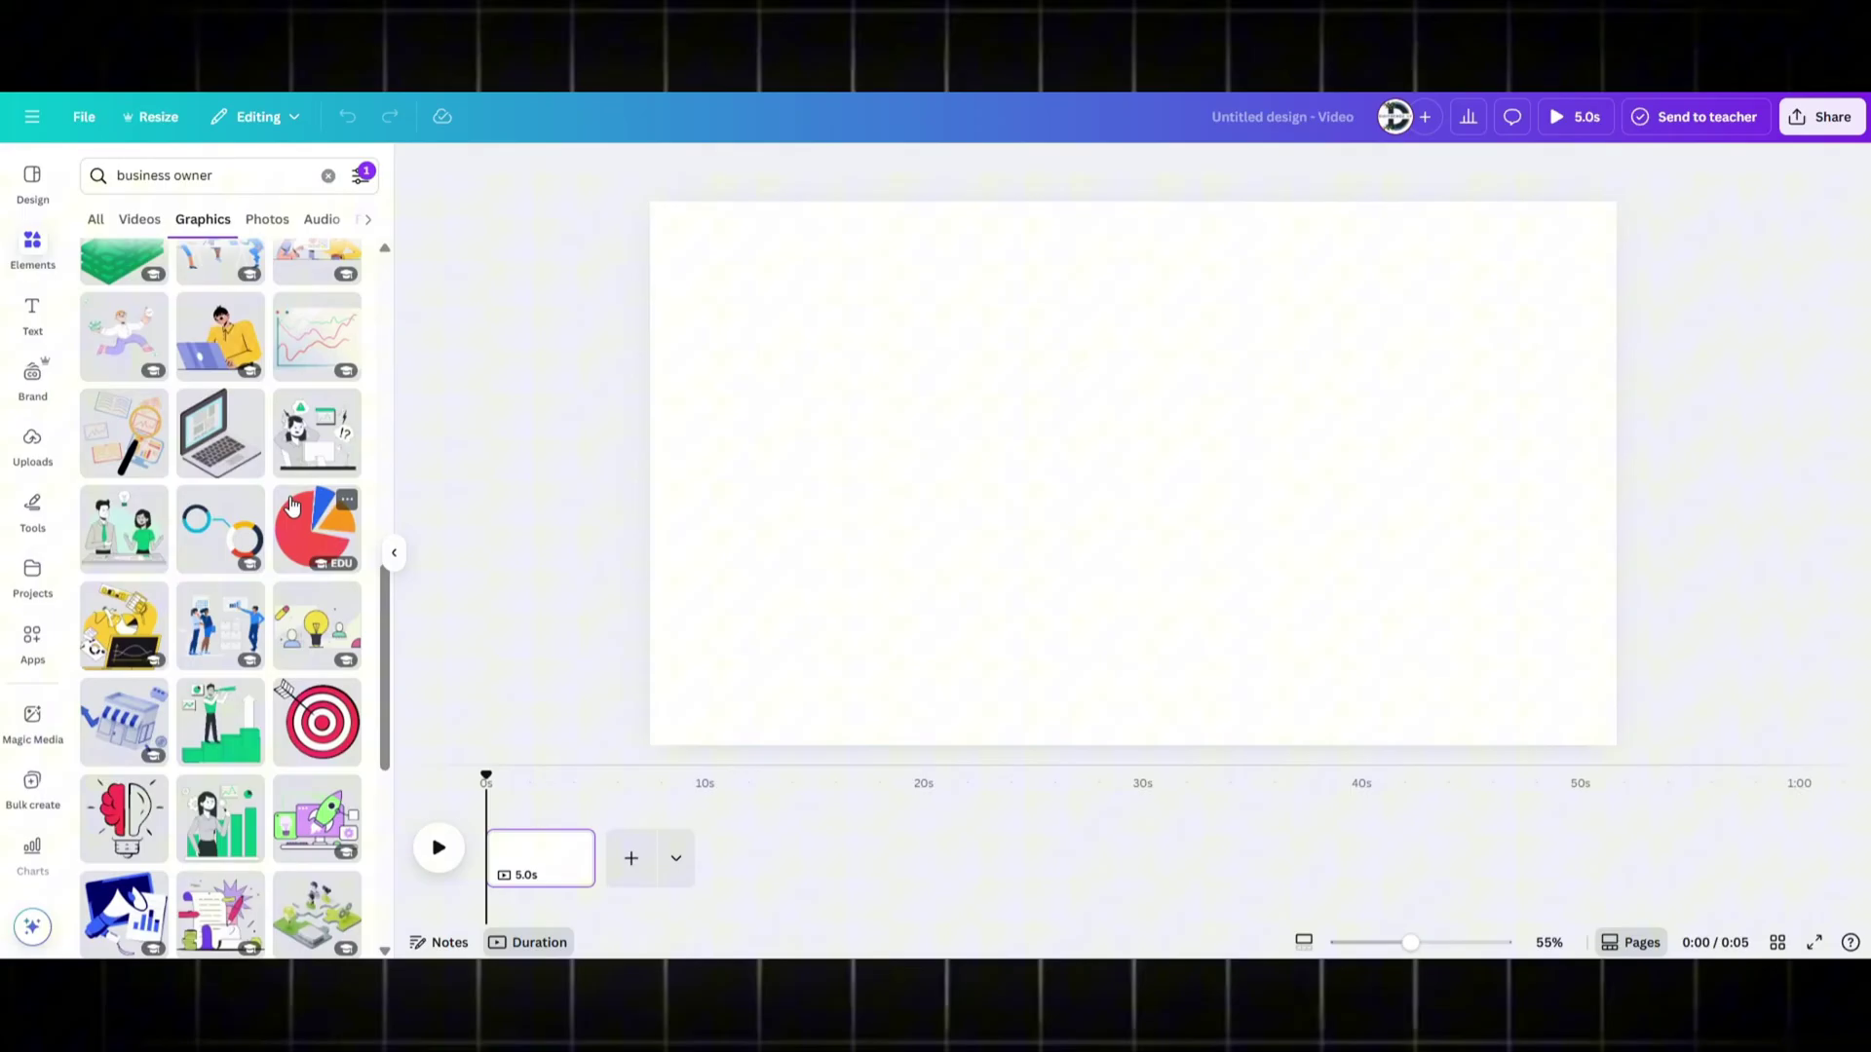
{"action": "scroll", "coordinate": [292, 504], "scroll_direction": "down", "scroll_amount": 3}
{"action": "left_click", "coordinate": [314, 770]}
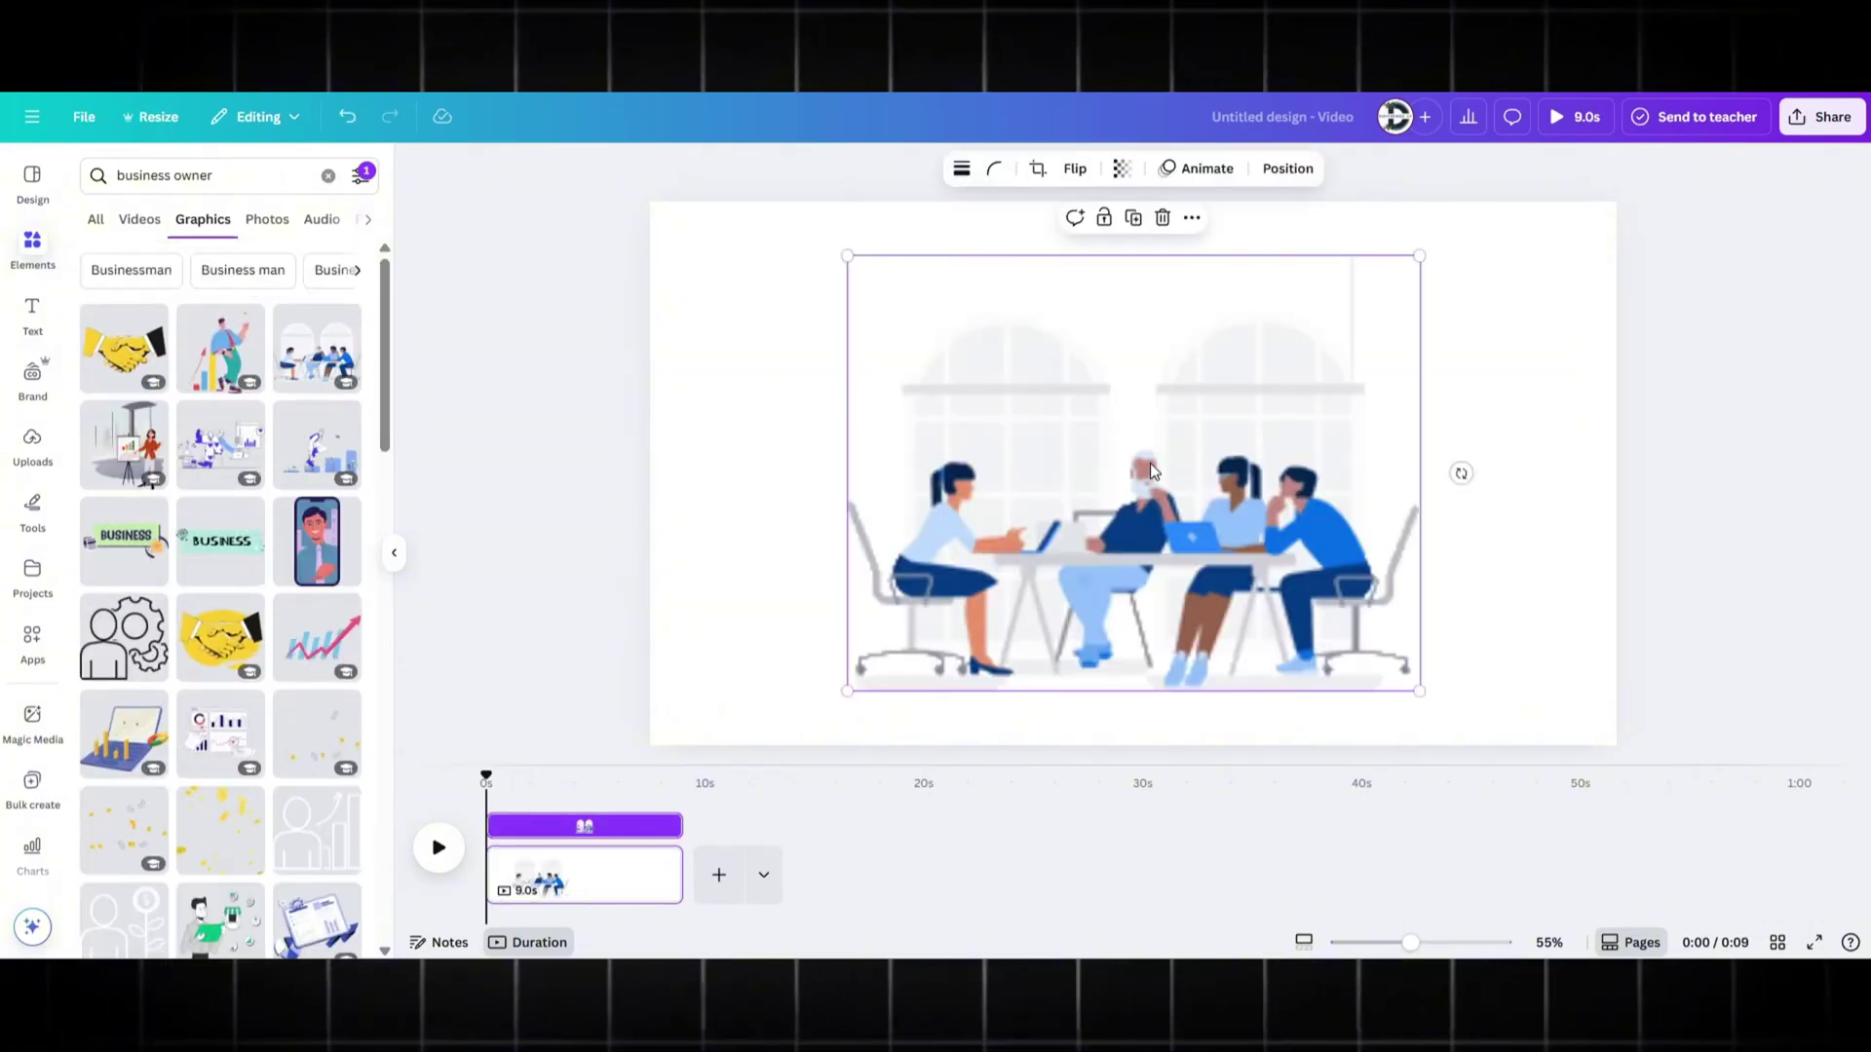
Lower the meeting illustration and centre a shrunken rising chart-arrow graphic above it.
{"action": "left_click", "coordinate": [794, 453]}
{"action": "left_click_drag", "start_coordinate": [1026, 464], "coordinate": [1017, 520]}
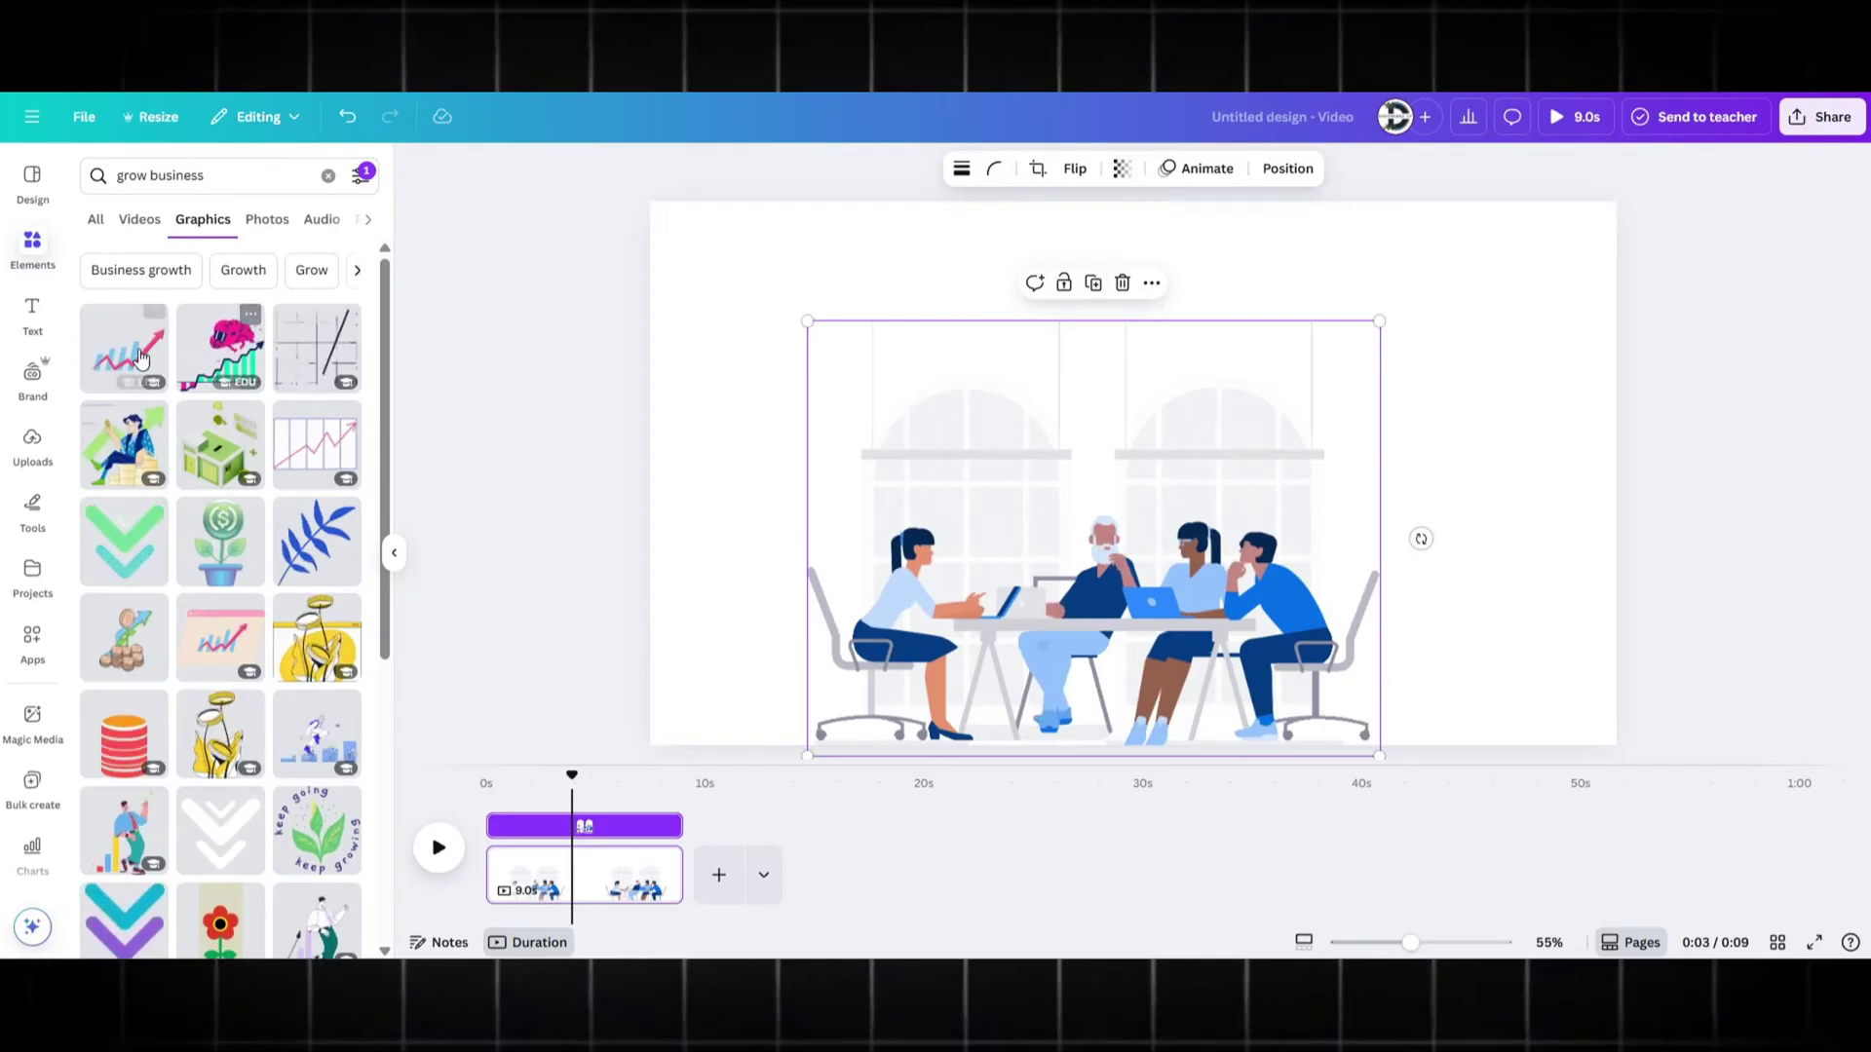
{"action": "left_click", "coordinate": [134, 355]}
{"action": "left_click_drag", "start_coordinate": [1544, 251], "coordinate": [1078, 488]}
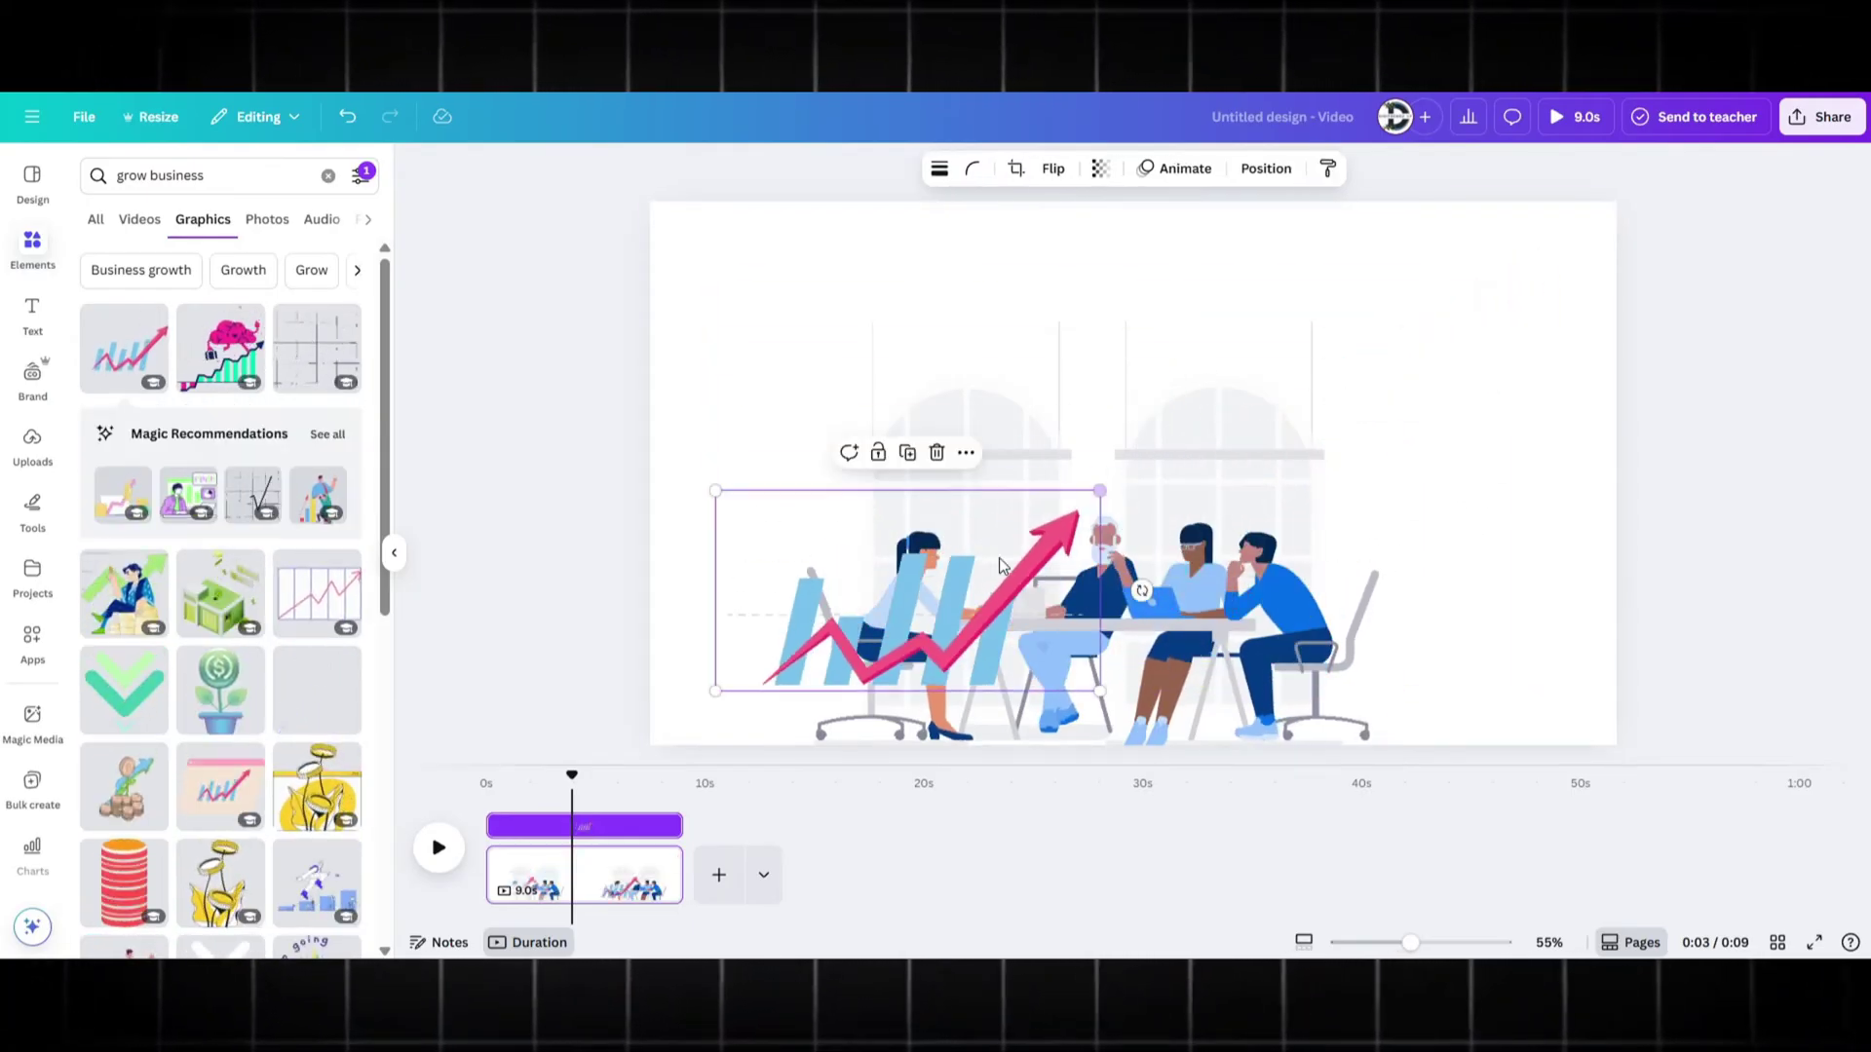
{"action": "left_click_drag", "start_coordinate": [937, 603], "coordinate": [1379, 336]}
{"action": "left_click_drag", "start_coordinate": [1160, 421], "coordinate": [1255, 371]}
{"action": "left_click_drag", "start_coordinate": [1460, 281], "coordinate": [1168, 298]}
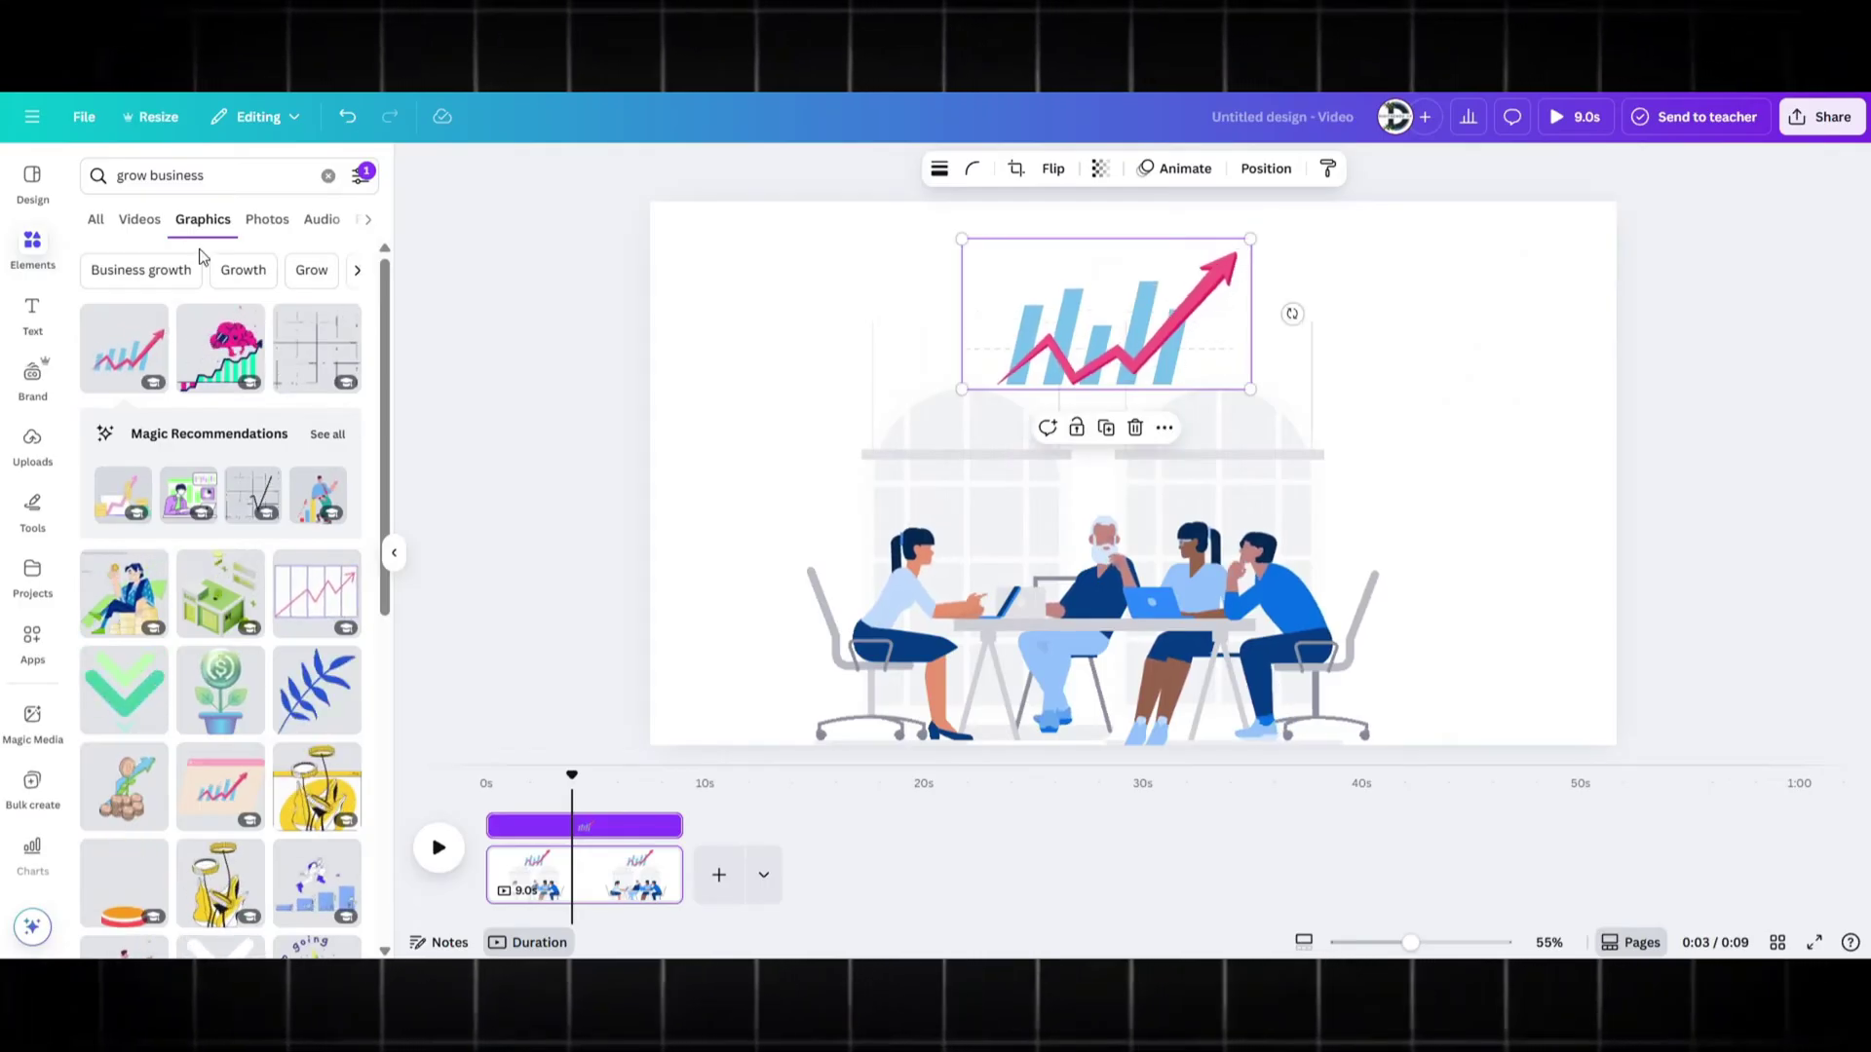
Duplicate page 1, then shrink, lower and centre the meeting illustration on page 2.
{"action": "right_click", "coordinate": [601, 891]}
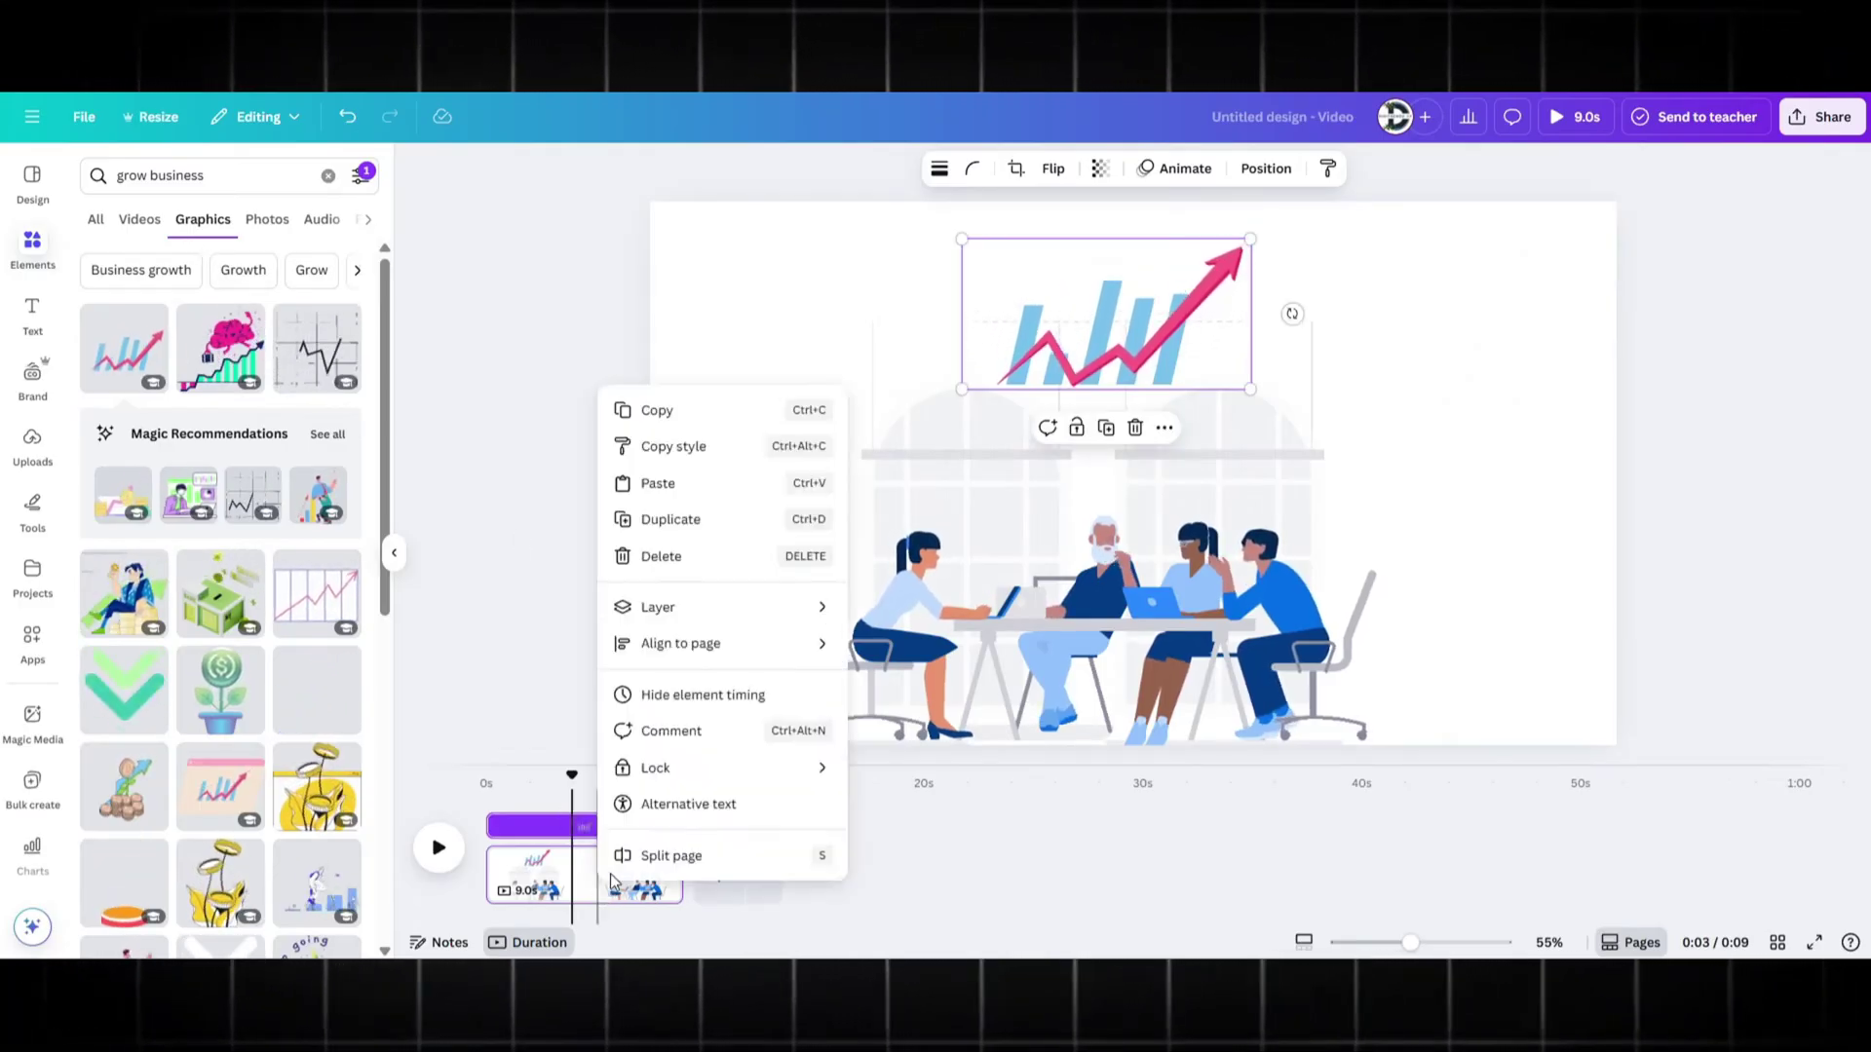
{"action": "left_click", "coordinate": [659, 557]}
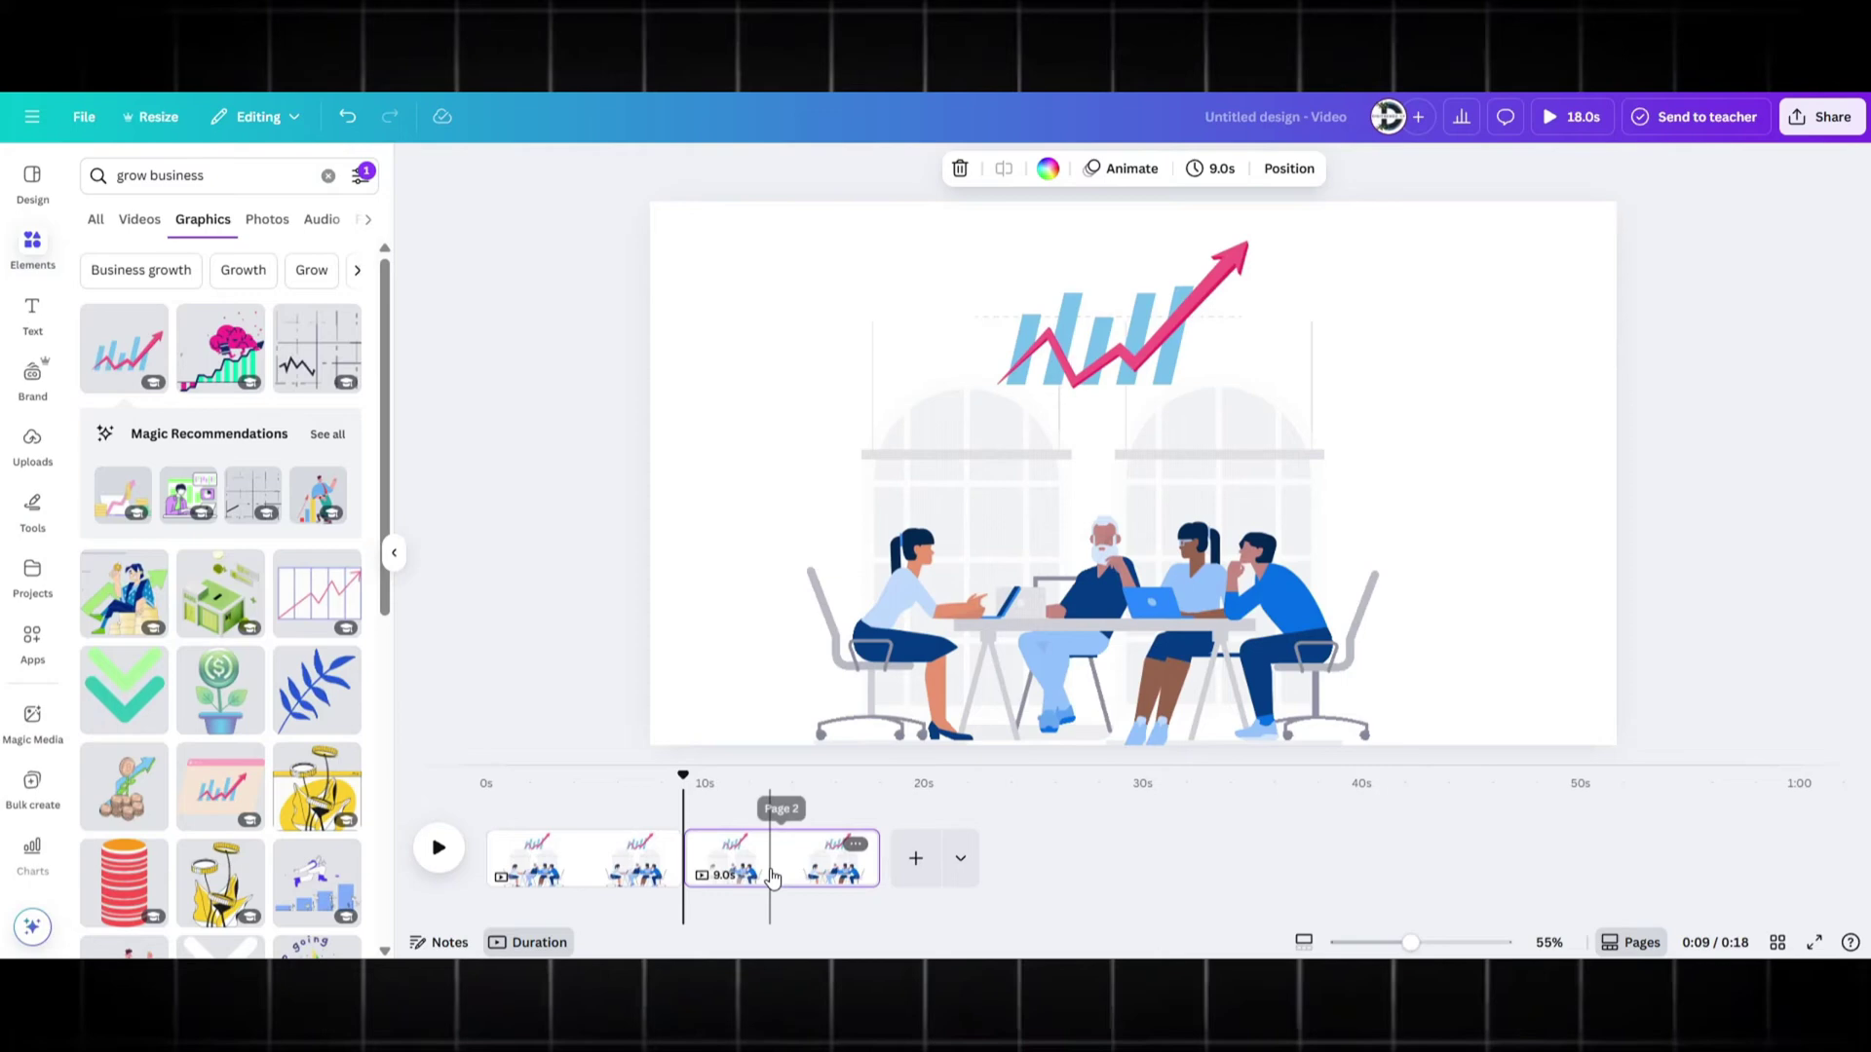
{"action": "left_click_drag", "start_coordinate": [1049, 431], "coordinate": [1033, 589]}
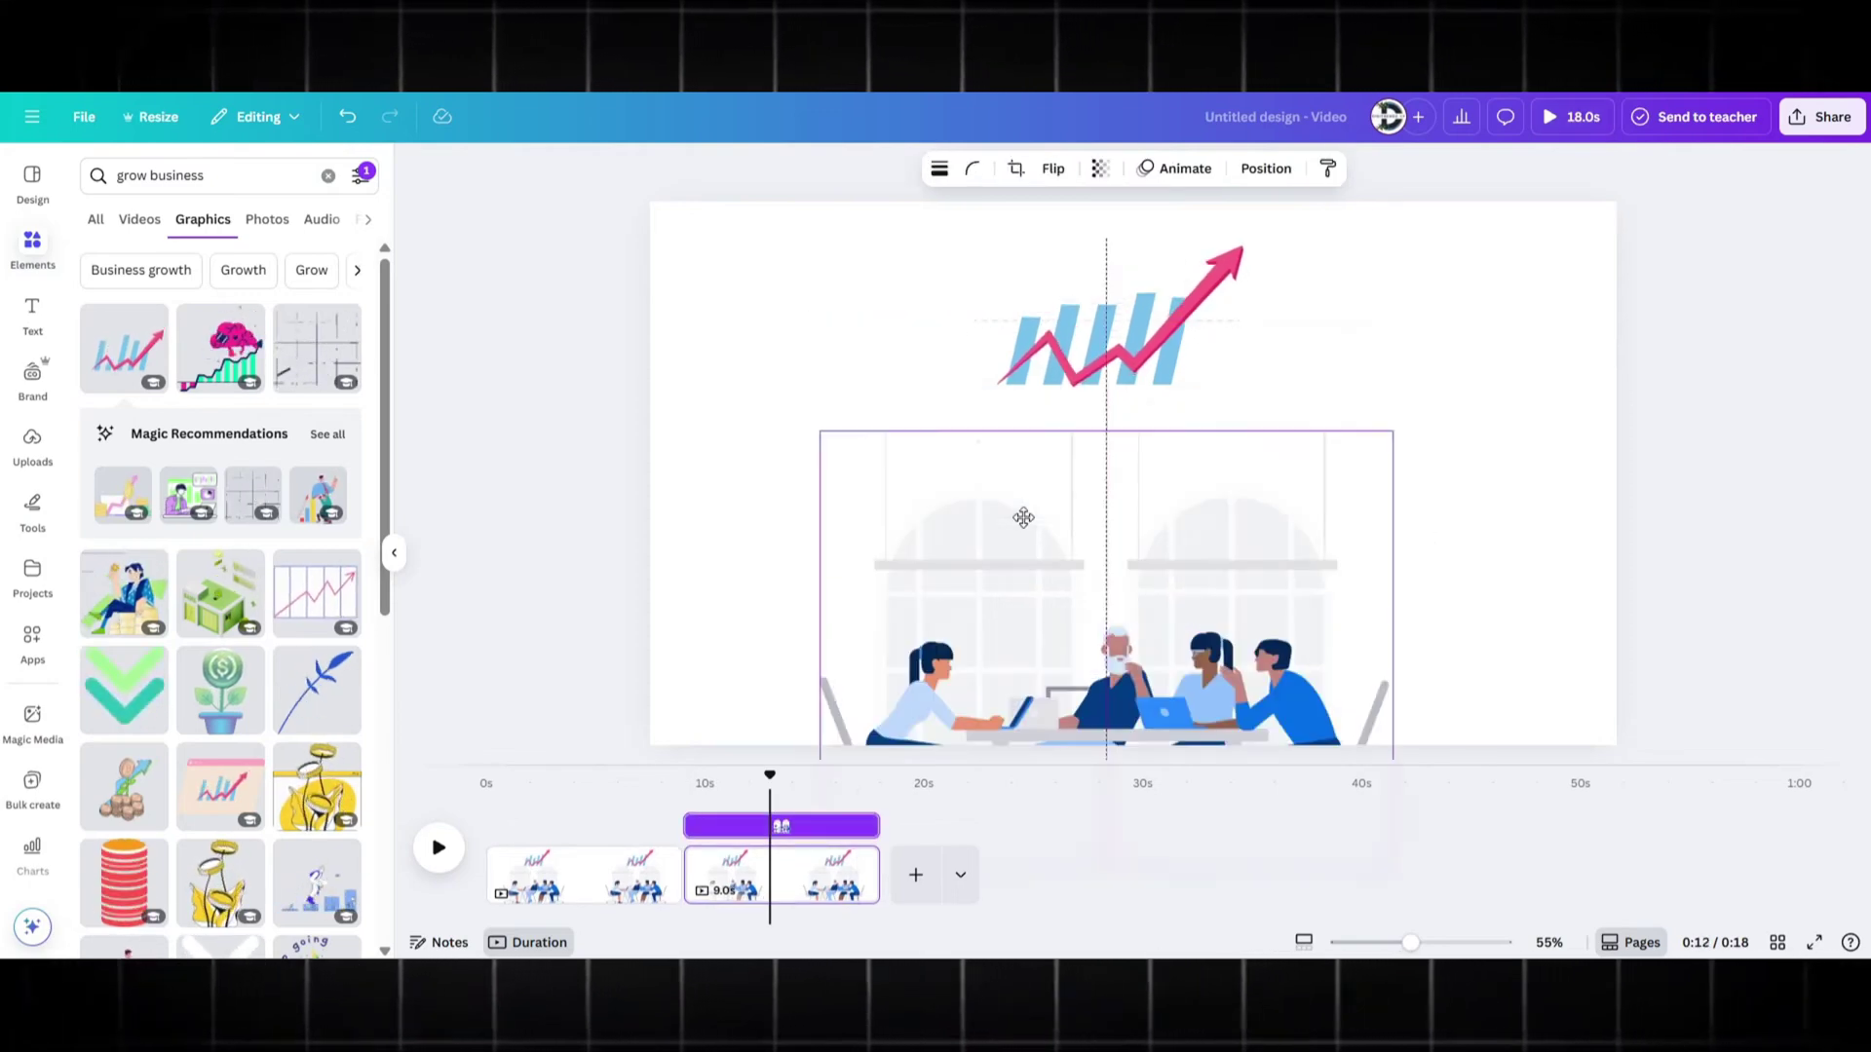
{"action": "left_click_drag", "start_coordinate": [840, 486], "coordinate": [981, 589]}
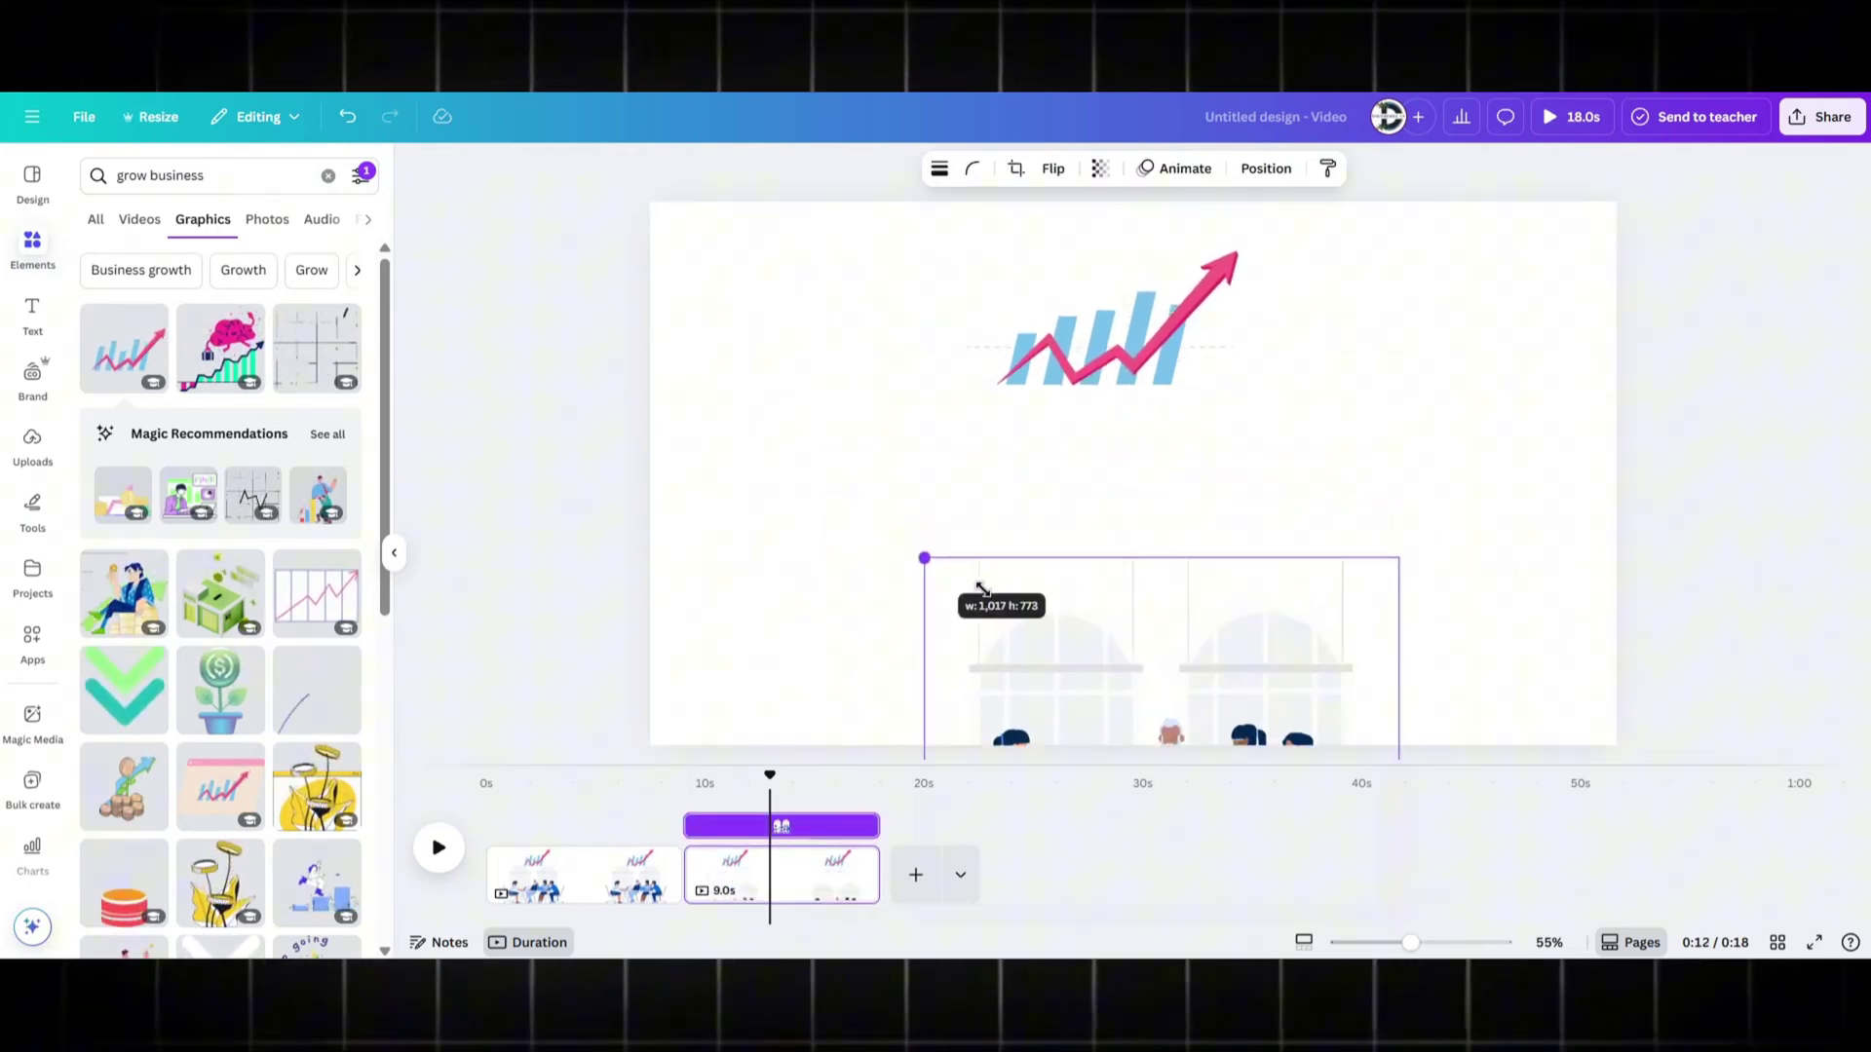
{"action": "left_click_drag", "start_coordinate": [1277, 752], "coordinate": [1159, 592]}
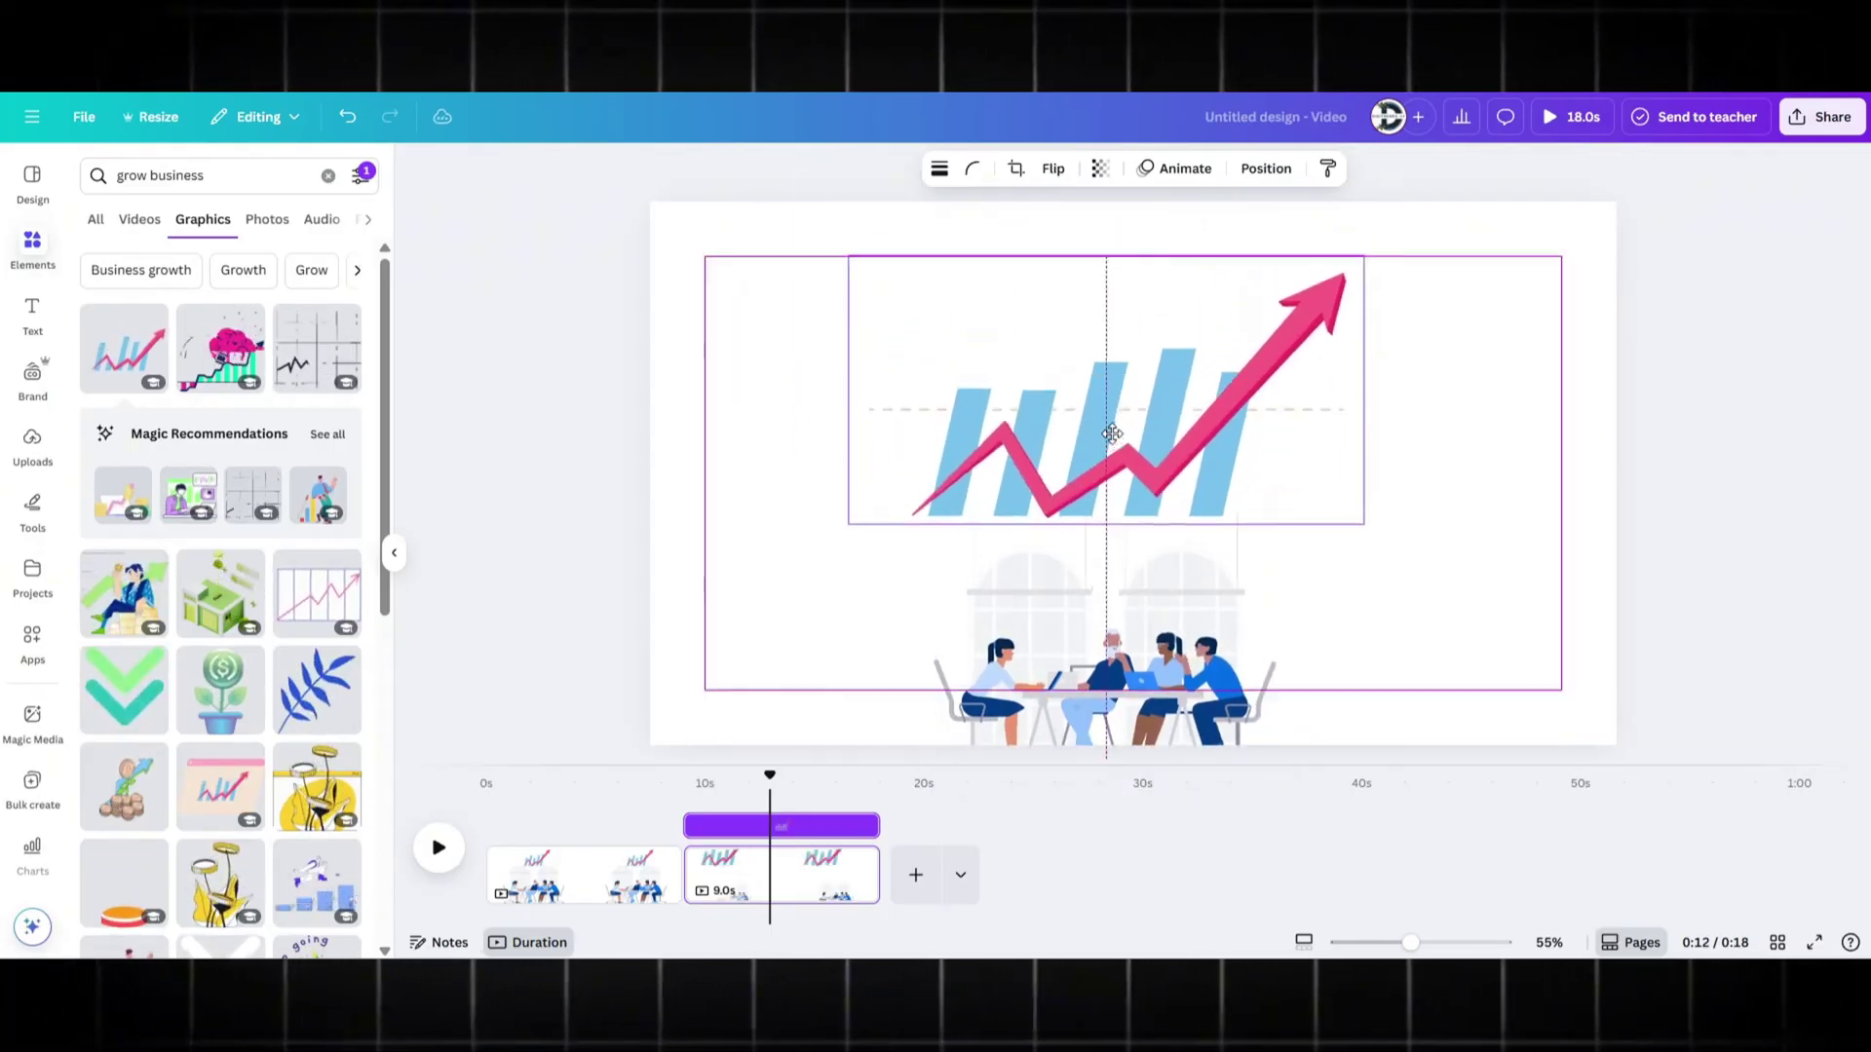
Search 'social media icons' and place a small heart counter at page 2's top left.
{"action": "left_click", "coordinate": [737, 898]}
{"action": "triple_click", "coordinate": [144, 174]}
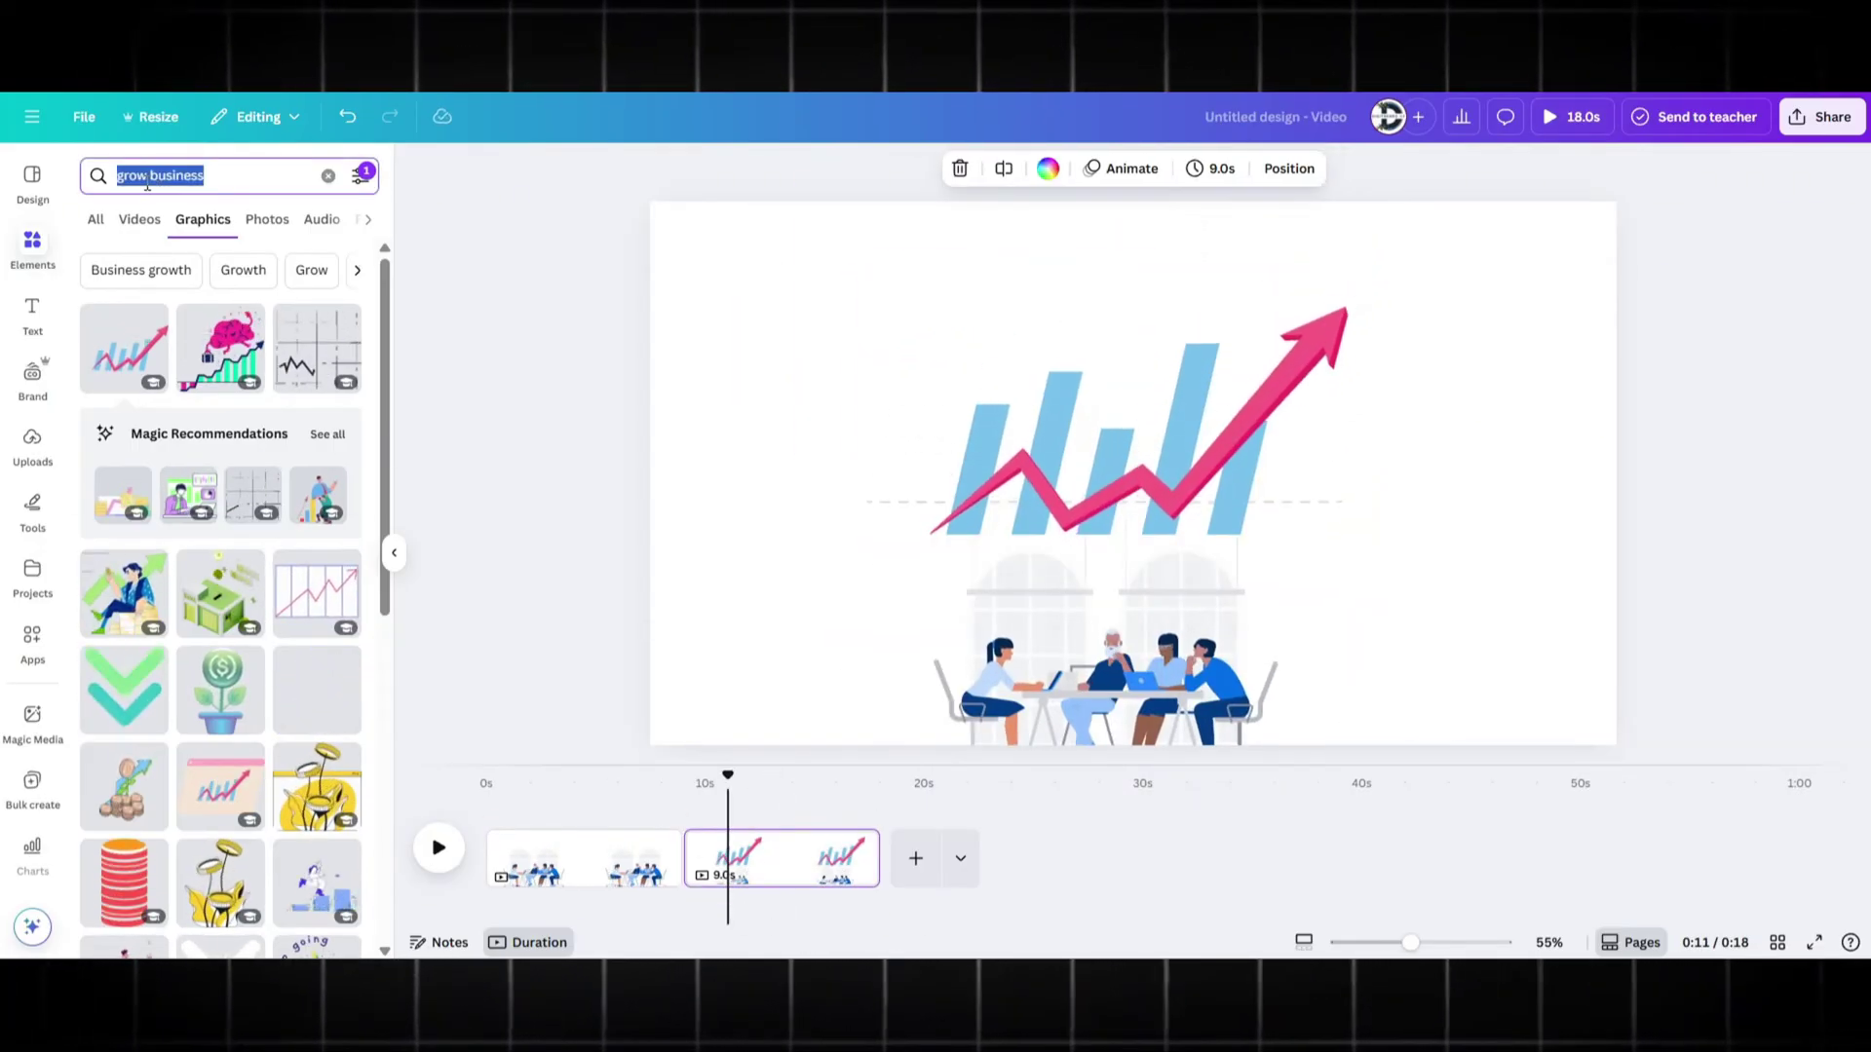
{"action": "key", "text": "BackSpace"}
{"action": "type", "text": "social media icons"}
{"action": "key", "text": "Return"}
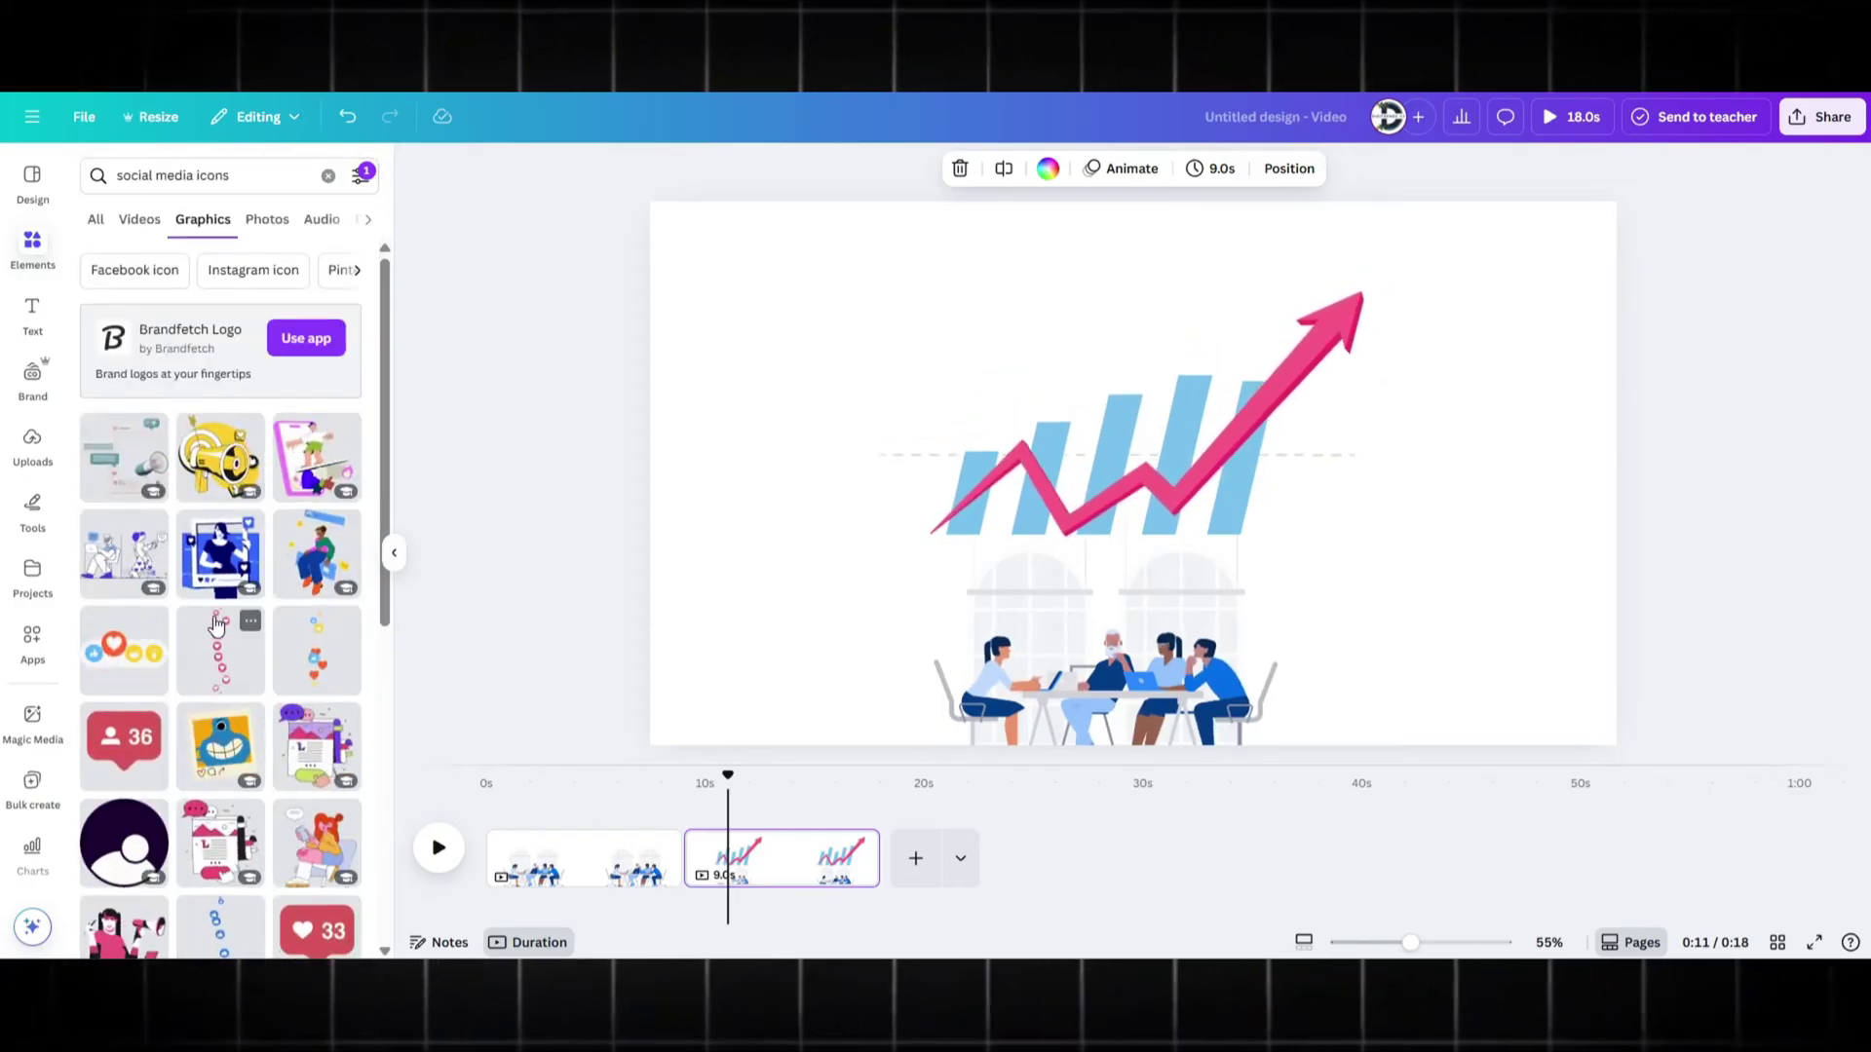
{"action": "left_click", "coordinate": [318, 931]}
{"action": "left_click_drag", "start_coordinate": [1046, 522], "coordinate": [745, 330]}
Add a yellow megaphone and give it and the target graphic a Pop animation.
{"action": "left_click", "coordinate": [220, 343]}
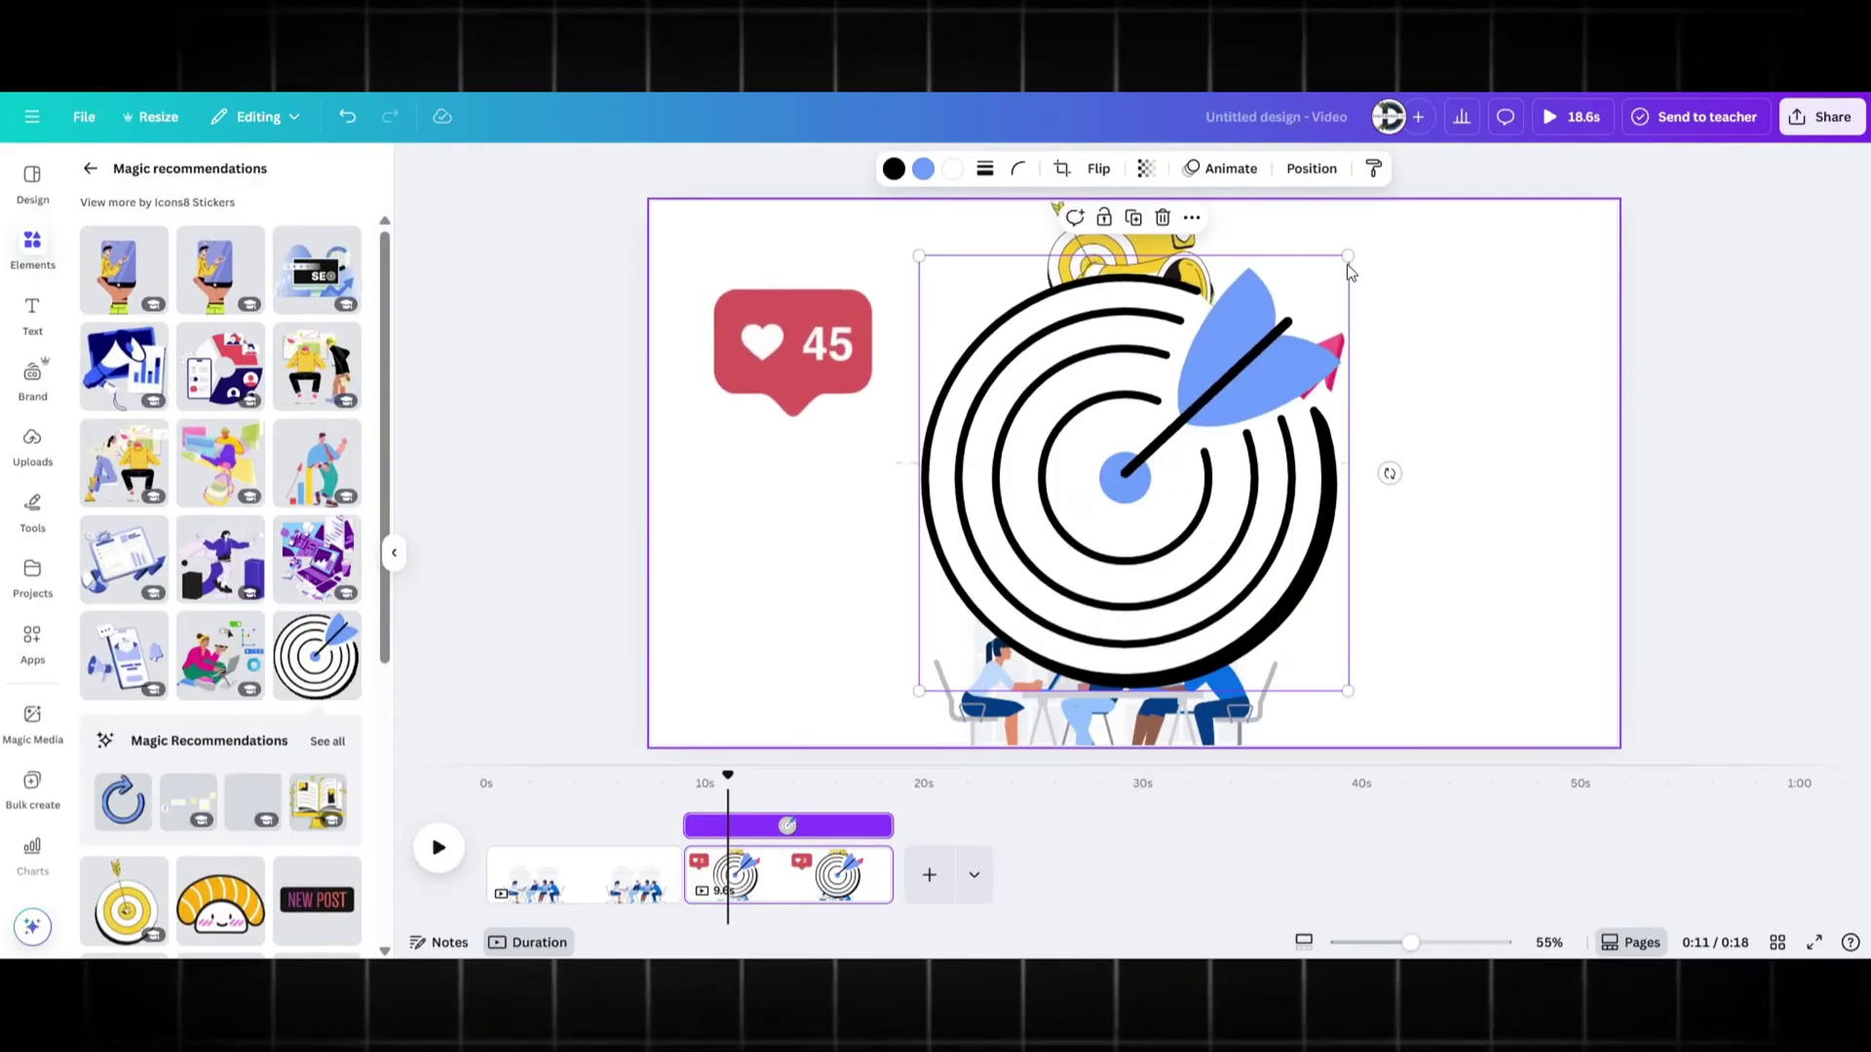
{"action": "left_click", "coordinate": [1189, 168]}
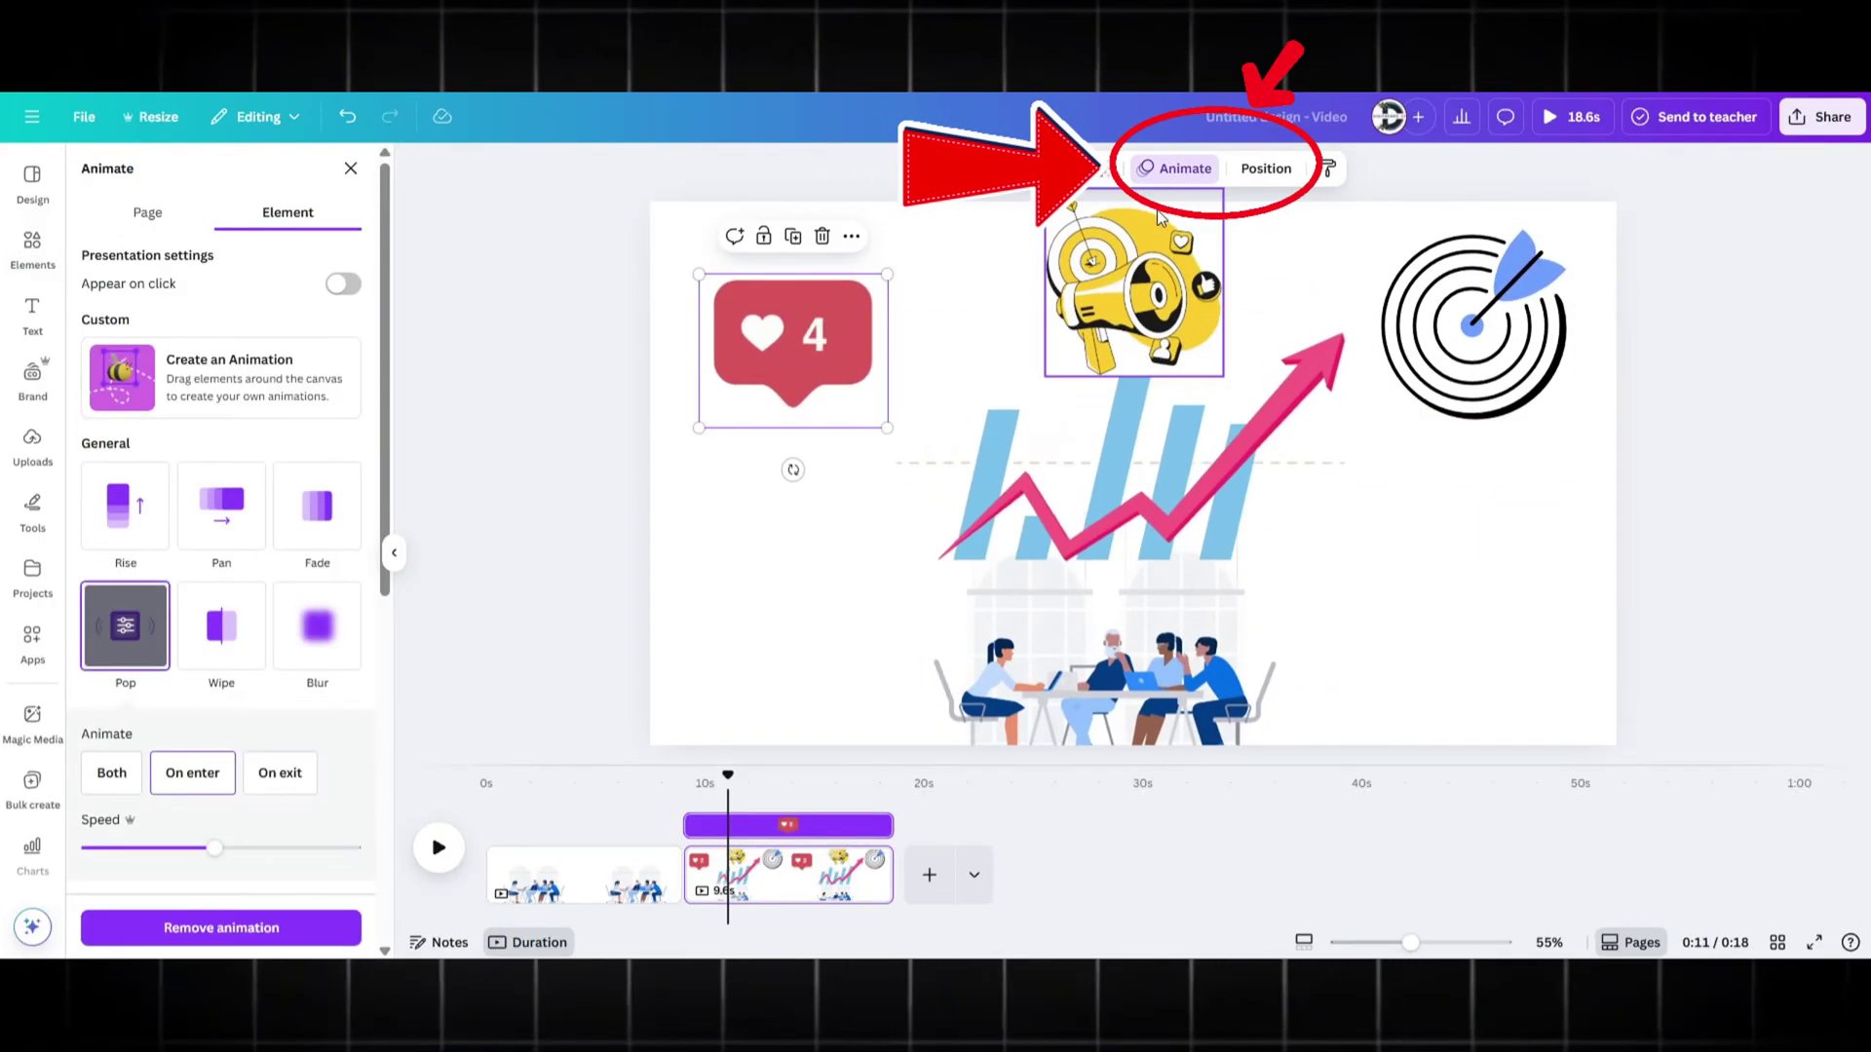
{"action": "left_click", "coordinate": [1472, 321]}
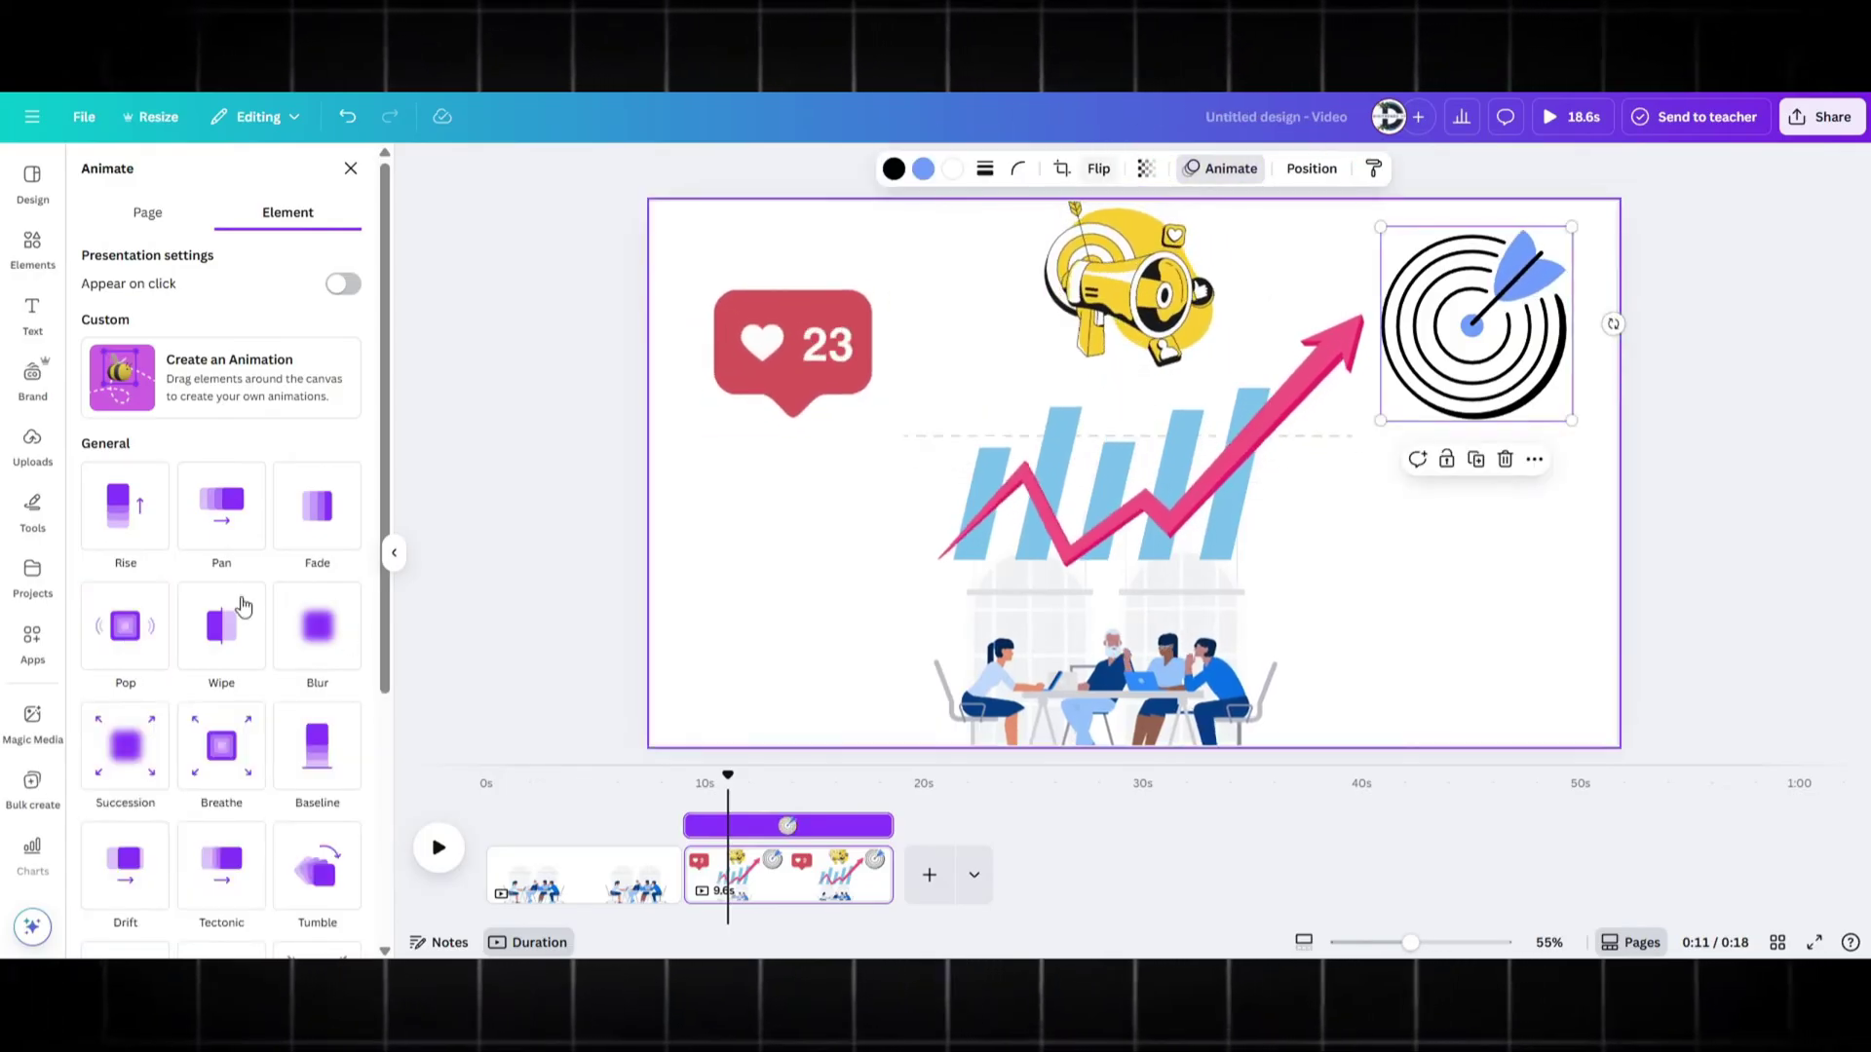
{"action": "left_click", "coordinate": [125, 625]}
Apply a Match & Move transition between the first two video pages.
{"action": "left_click", "coordinate": [634, 823]}
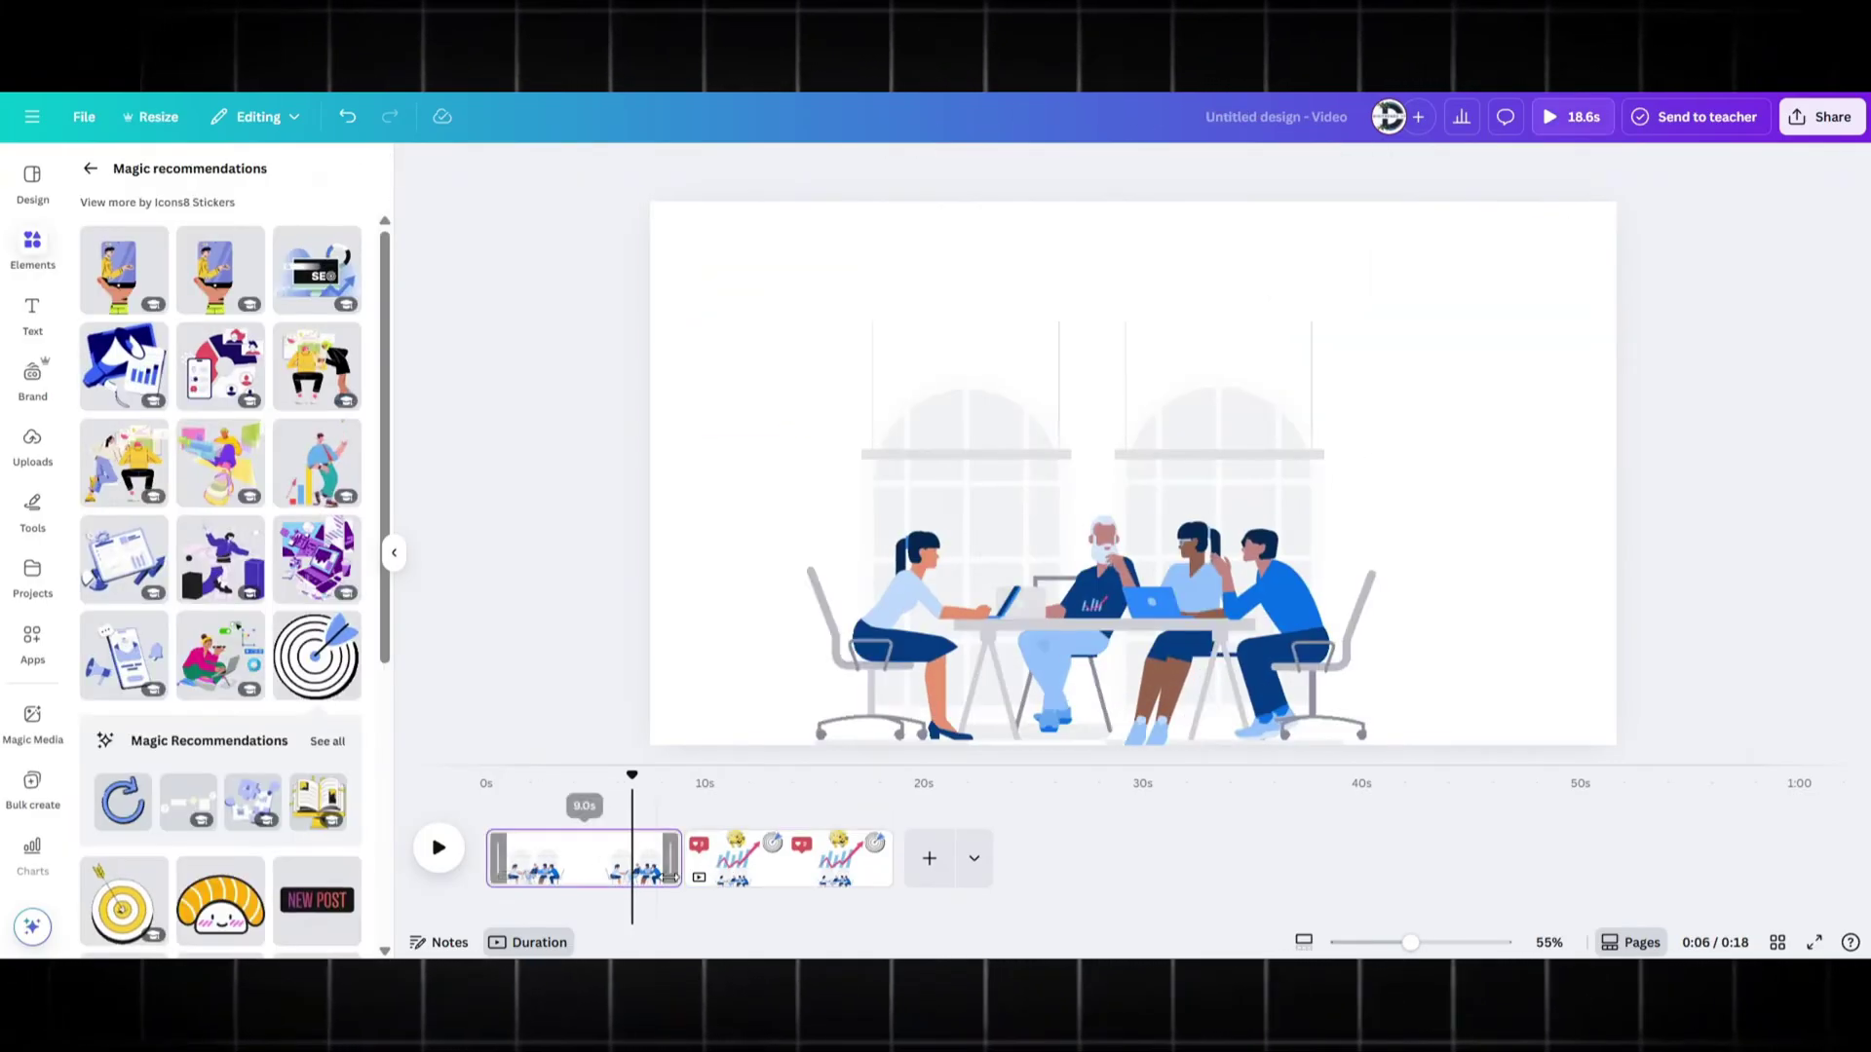
{"action": "left_click", "coordinate": [682, 877]}
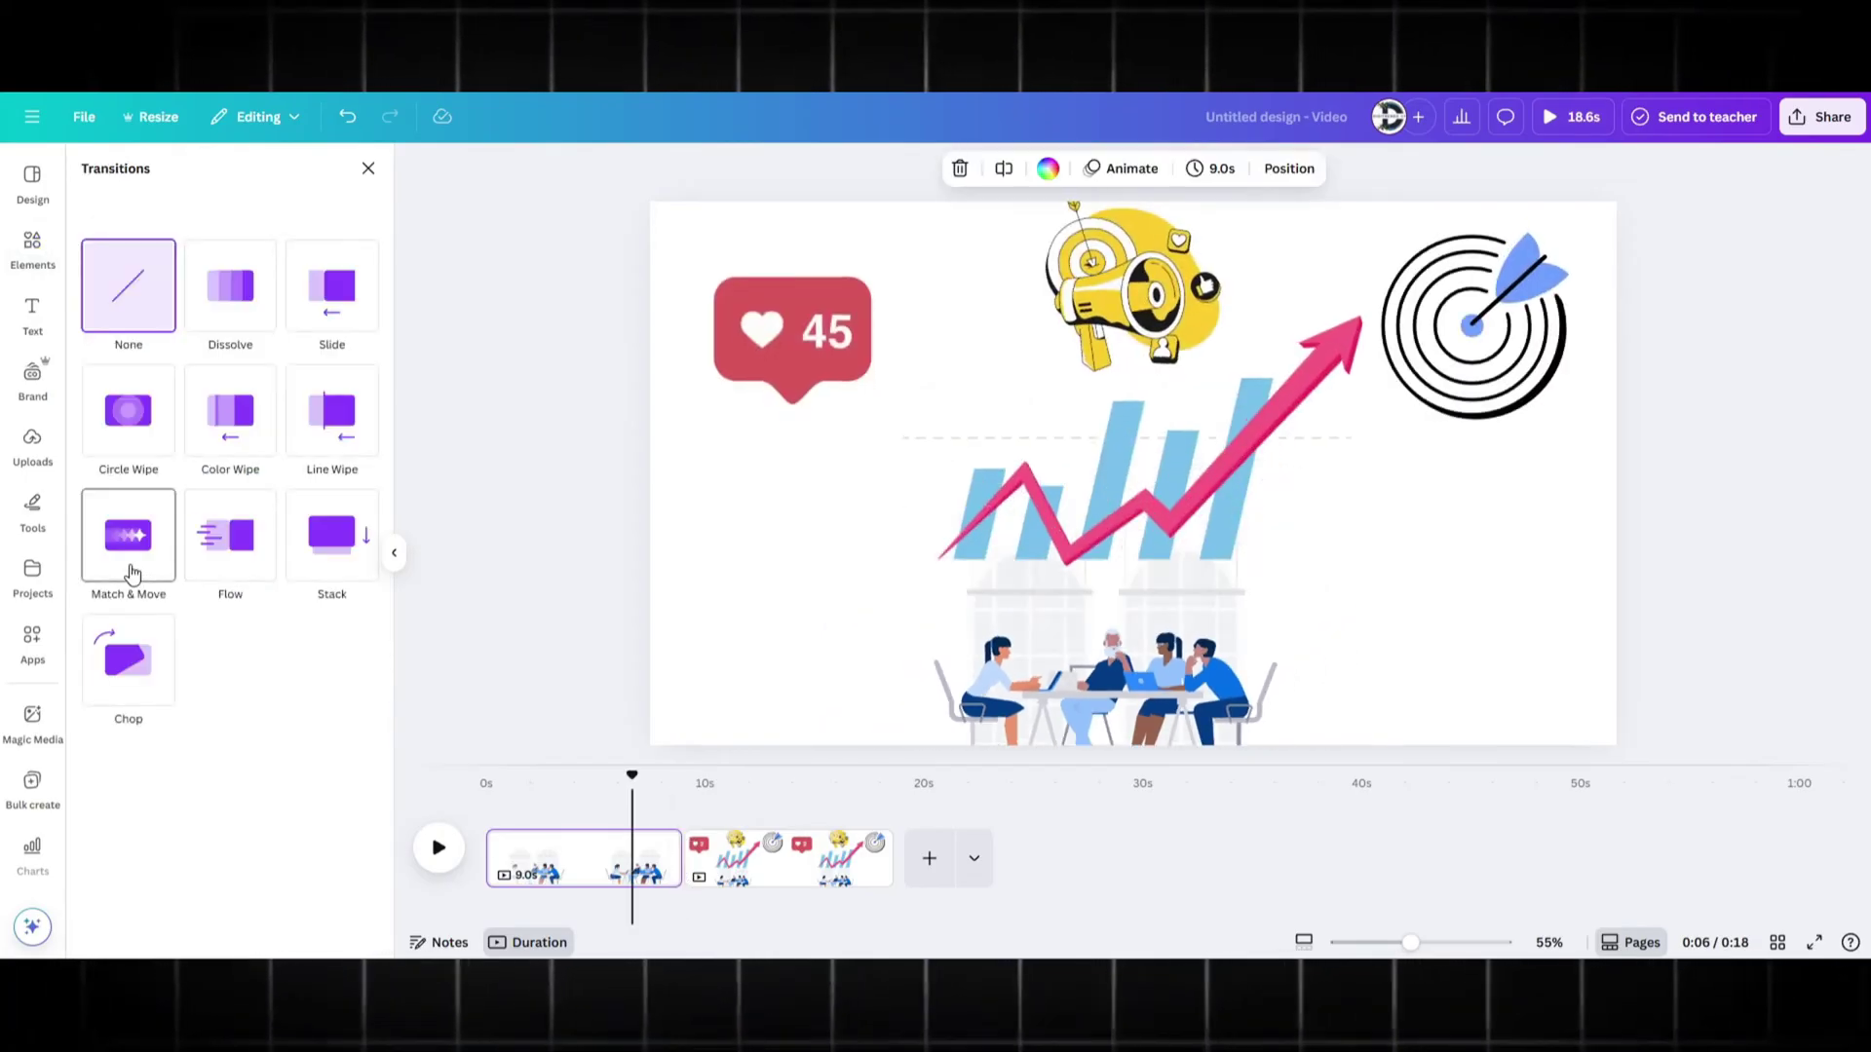
{"action": "left_click", "coordinate": [127, 584]}
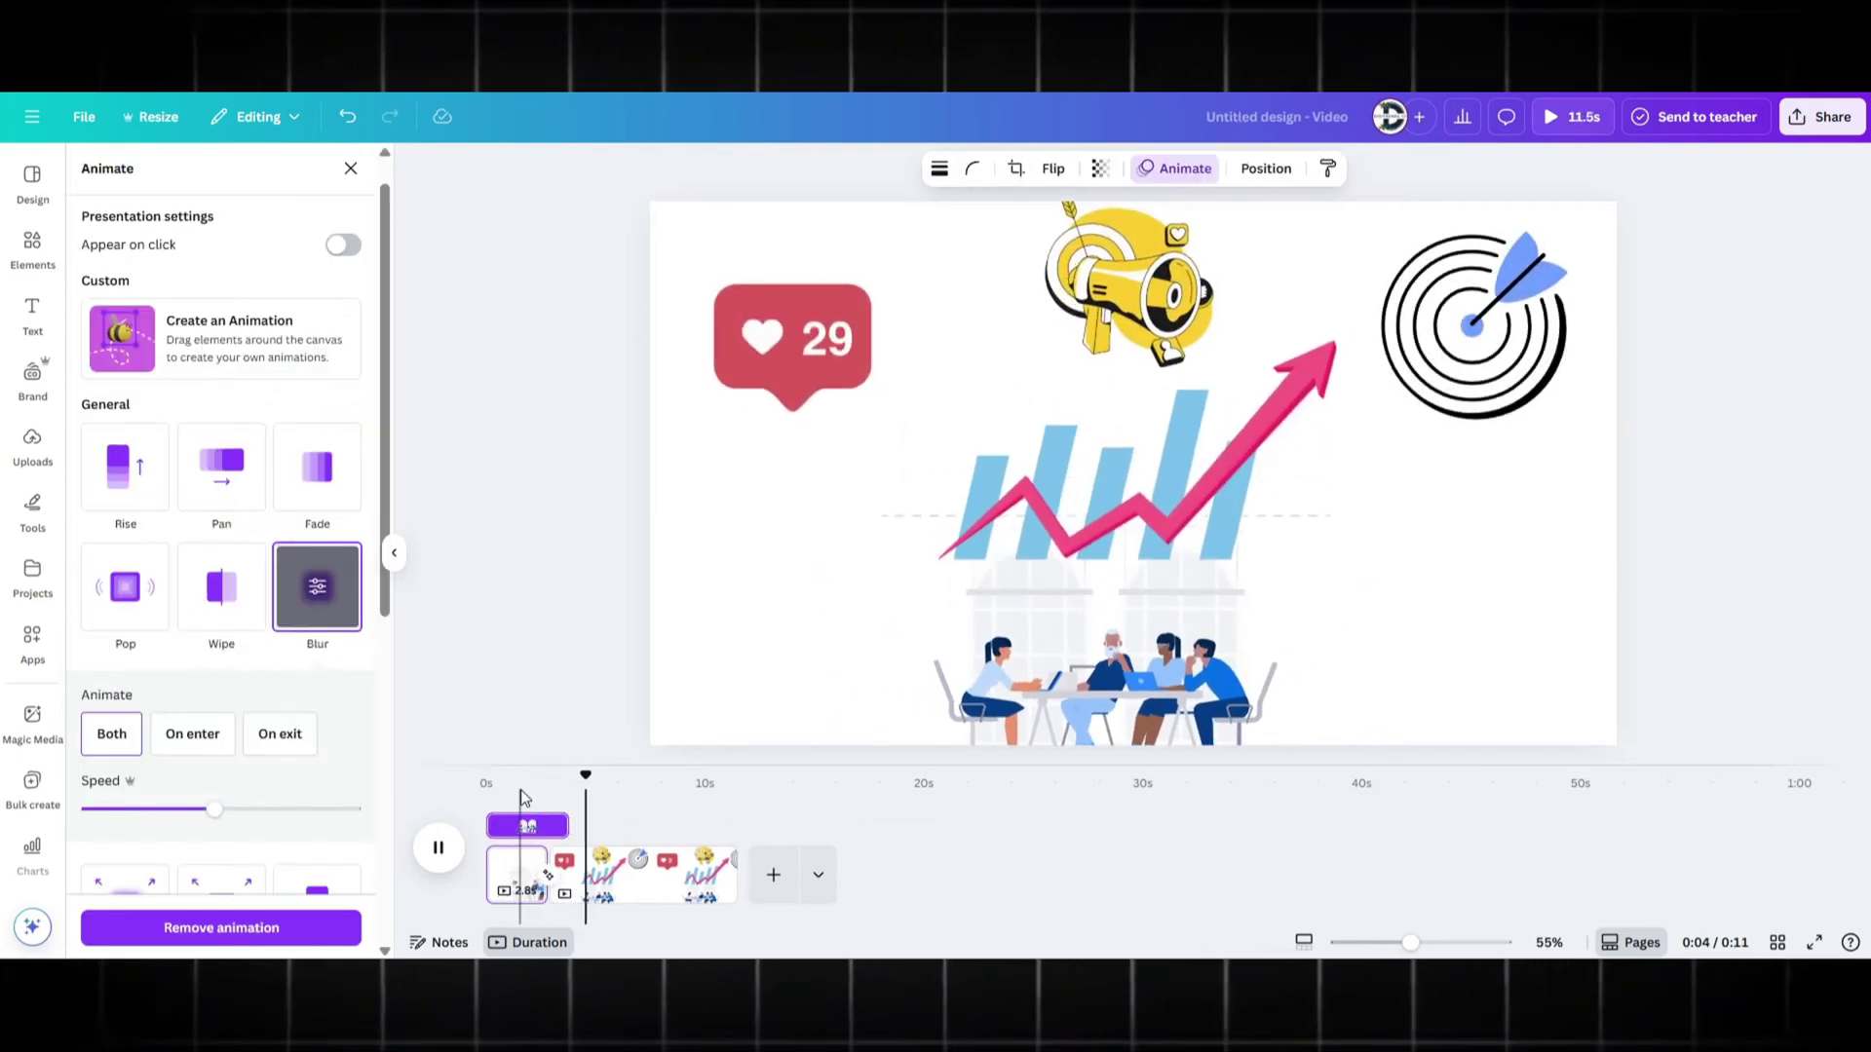
Place a resized BUSINESS banner with a rocket-and-computer graphic beneath it.
{"action": "scroll", "coordinate": [220, 487], "scroll_direction": "down", "scroll_amount": 2}
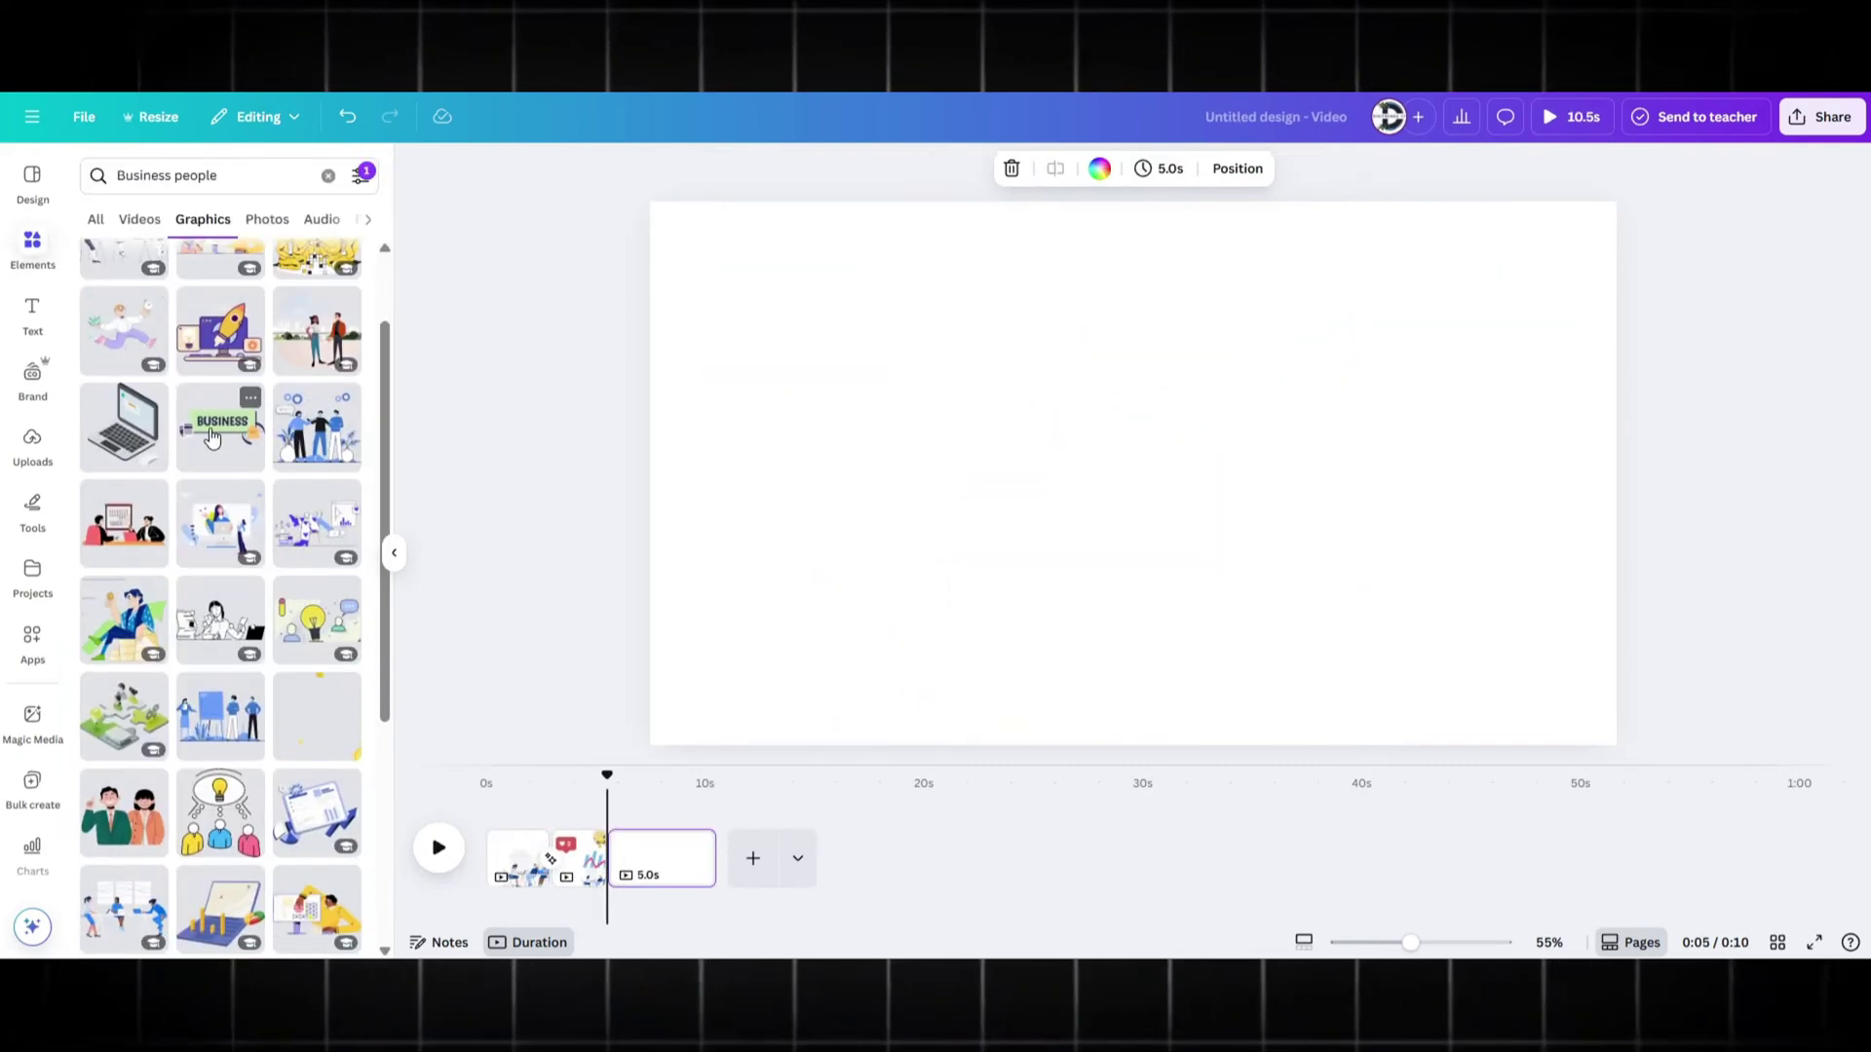
{"action": "left_click", "coordinate": [220, 426]}
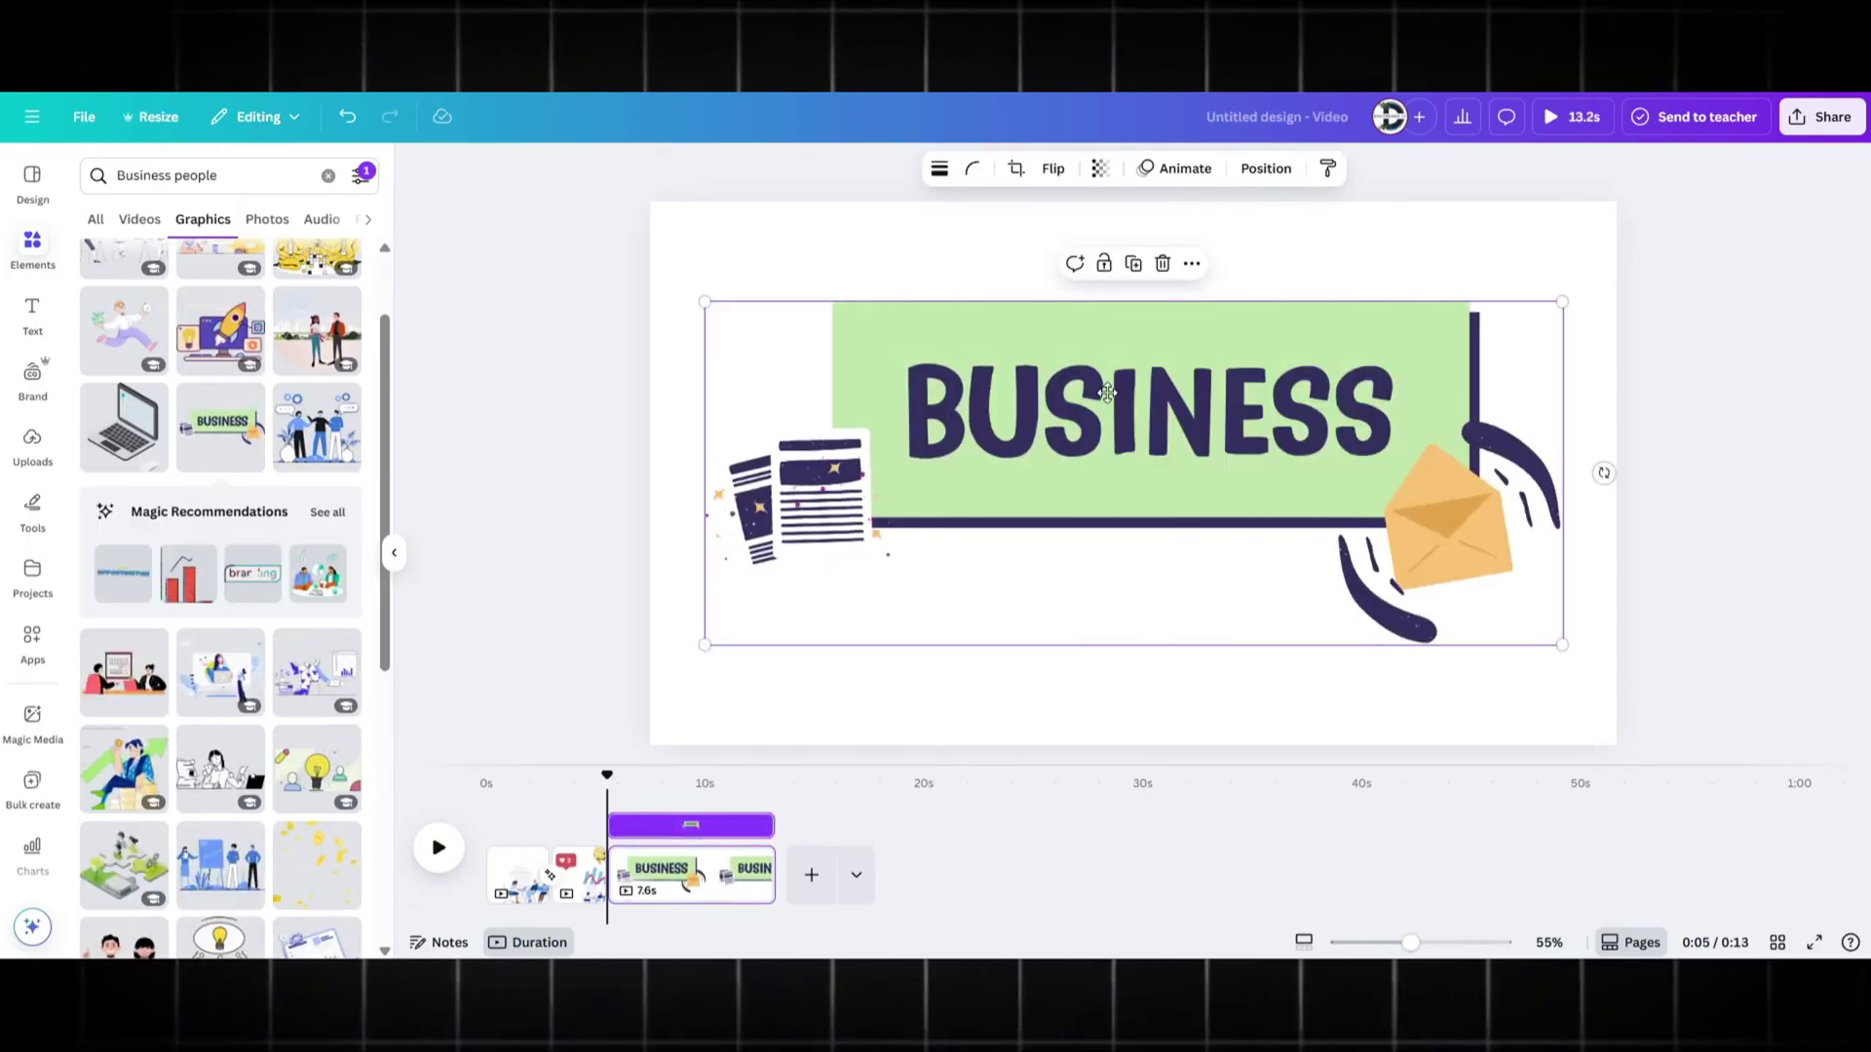
{"action": "left_click_drag", "start_coordinate": [1107, 393], "coordinate": [1126, 280]}
{"action": "left_click_drag", "start_coordinate": [1587, 543], "coordinate": [1245, 405]}
{"action": "left_click_drag", "start_coordinate": [1035, 281], "coordinate": [1163, 305]}
{"action": "left_click", "coordinate": [222, 329]}
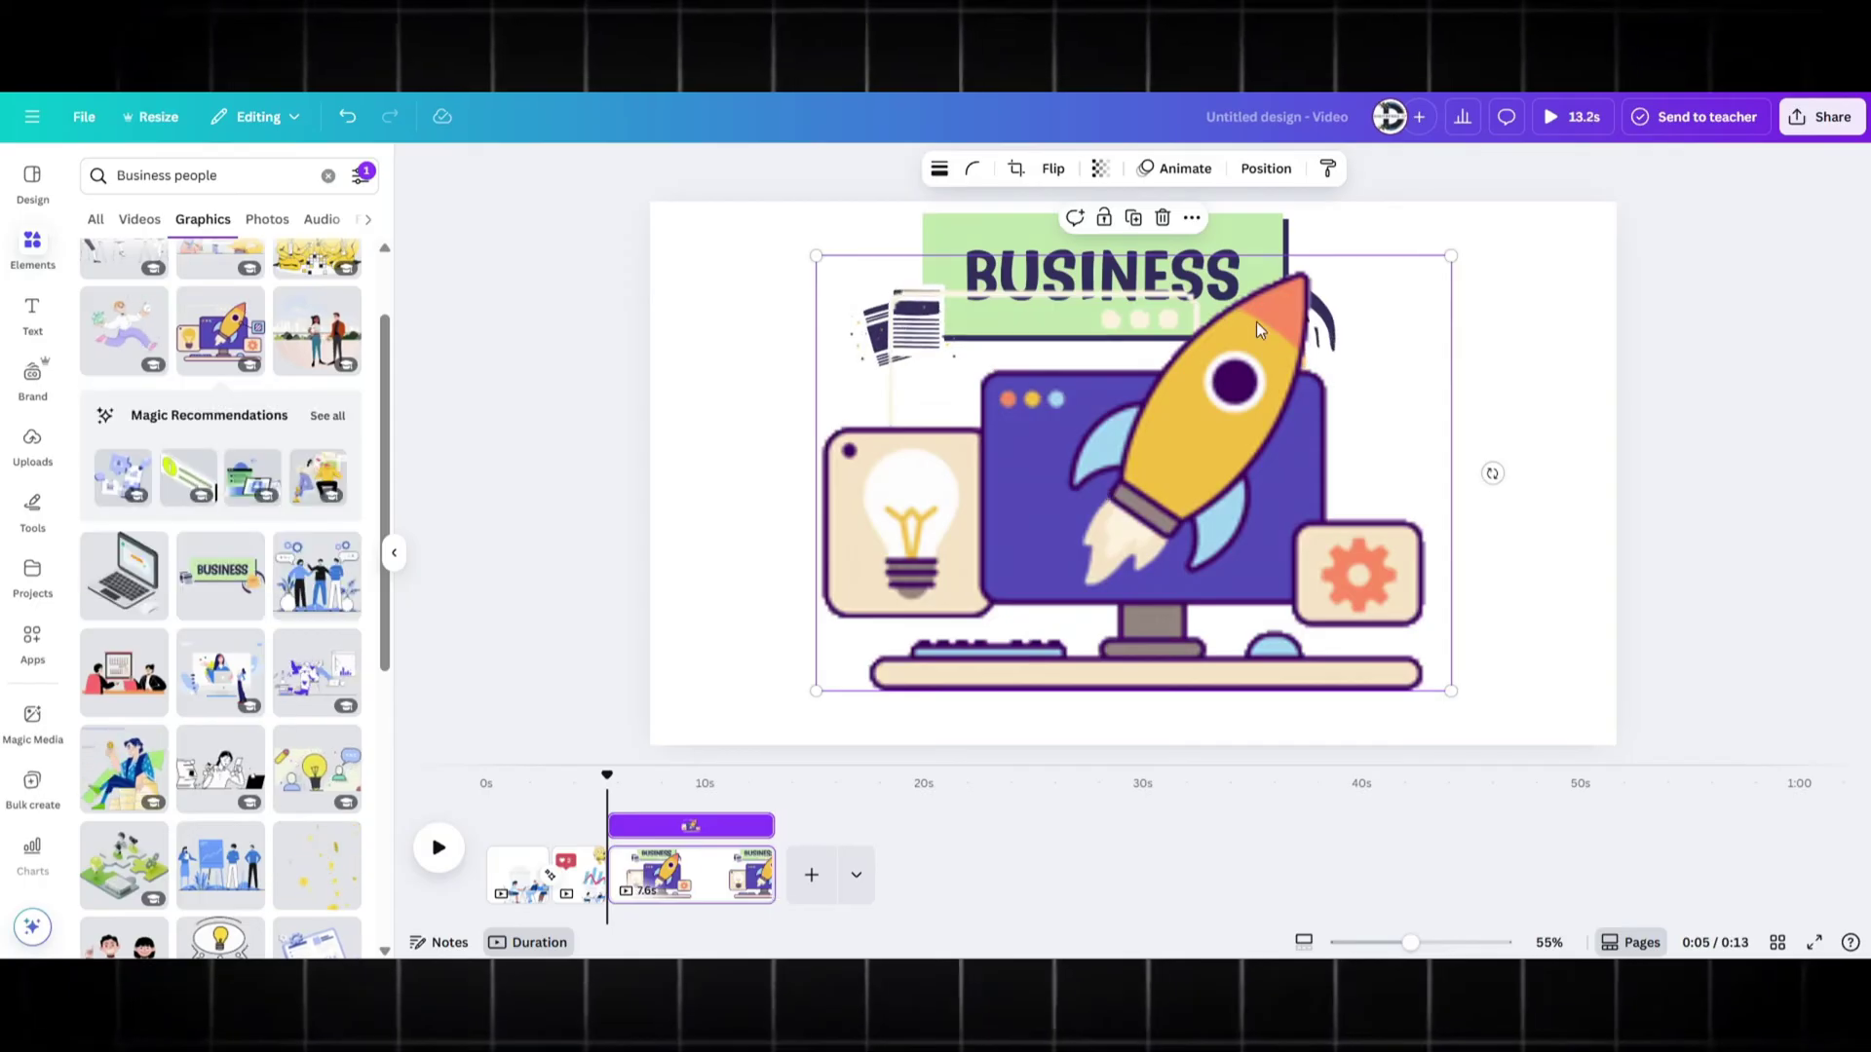
{"action": "left_click_drag", "start_coordinate": [1431, 261], "coordinate": [1274, 368]}
{"action": "mouse_move", "coordinate": [1214, 445]}
{"action": "left_mouse_down"}
{"action": "mouse_move", "coordinate": [1274, 485]}
{"action": "mouse_move", "coordinate": [1273, 512]}
{"action": "left_mouse_up"}
Add a new page holding a resized business meeting graphic.
{"action": "left_click", "coordinate": [810, 874]}
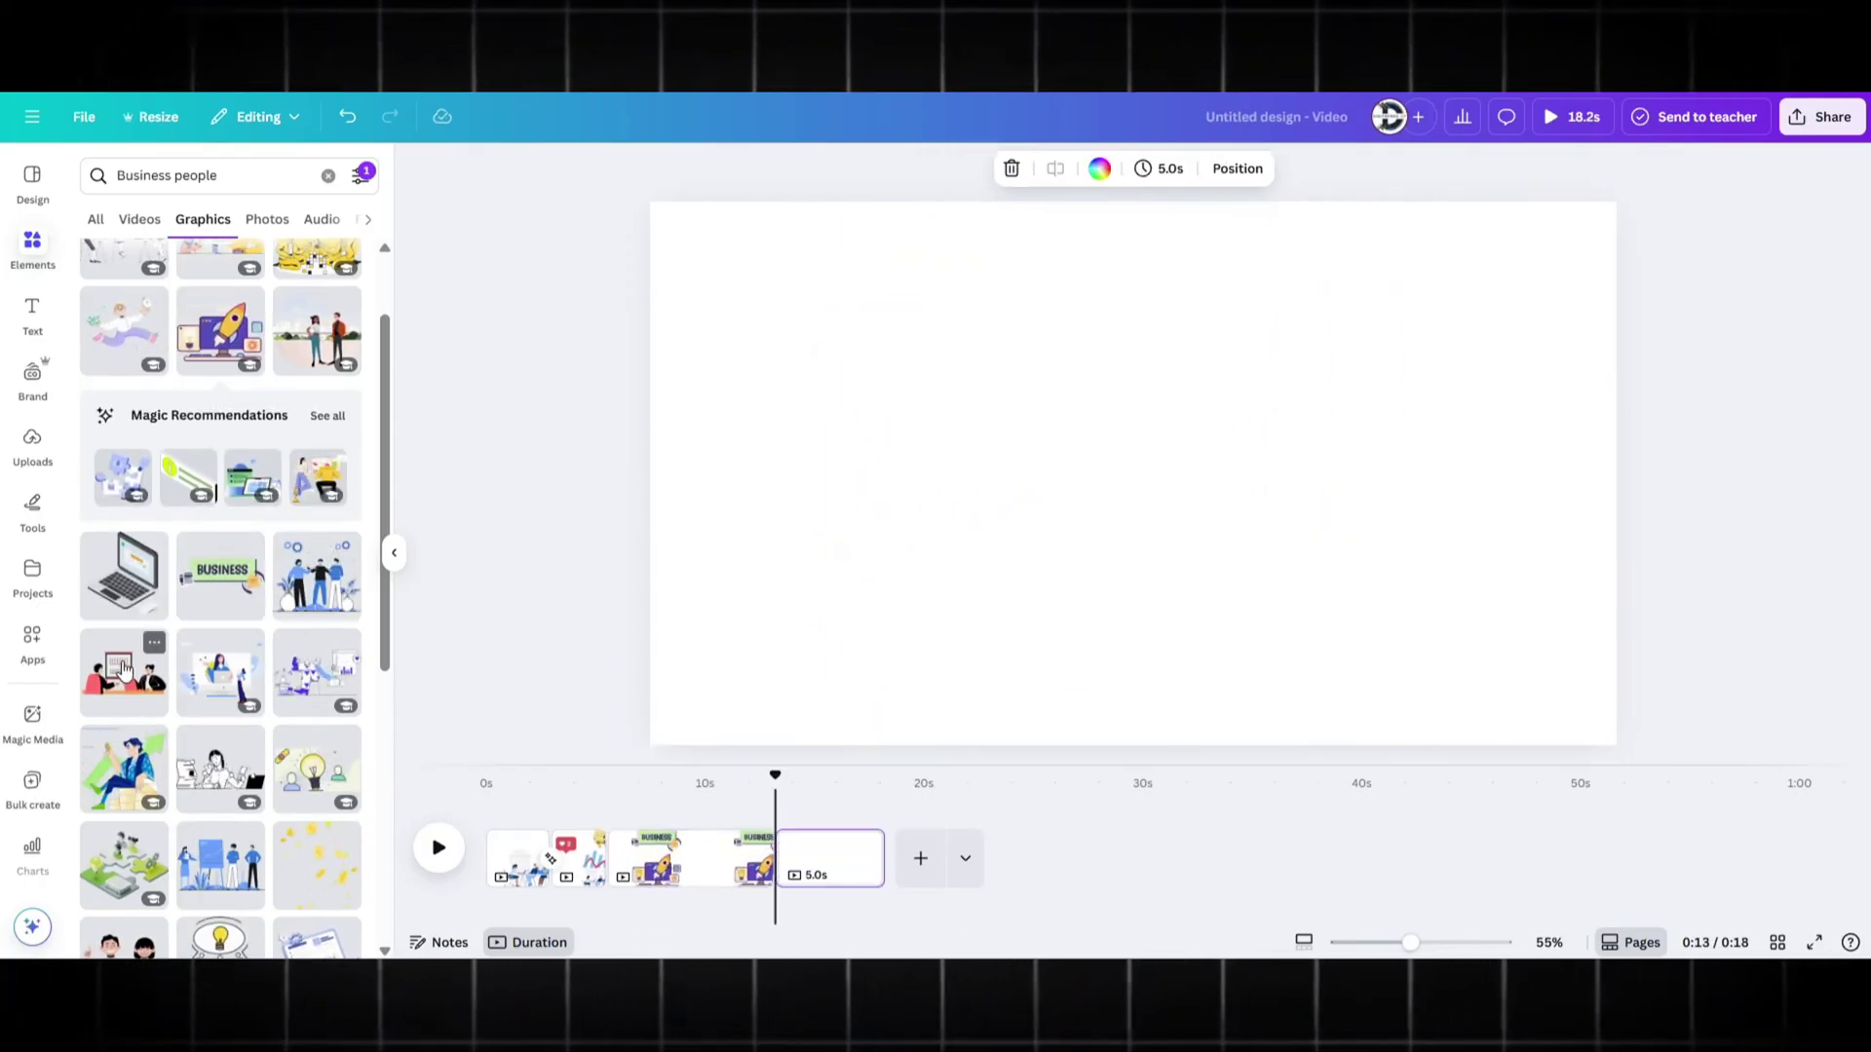
{"action": "left_click", "coordinate": [123, 672]}
{"action": "left_click_drag", "start_coordinate": [1130, 487], "coordinate": [1174, 531]}
{"action": "left_click_drag", "start_coordinate": [1582, 307], "coordinate": [1474, 359]}
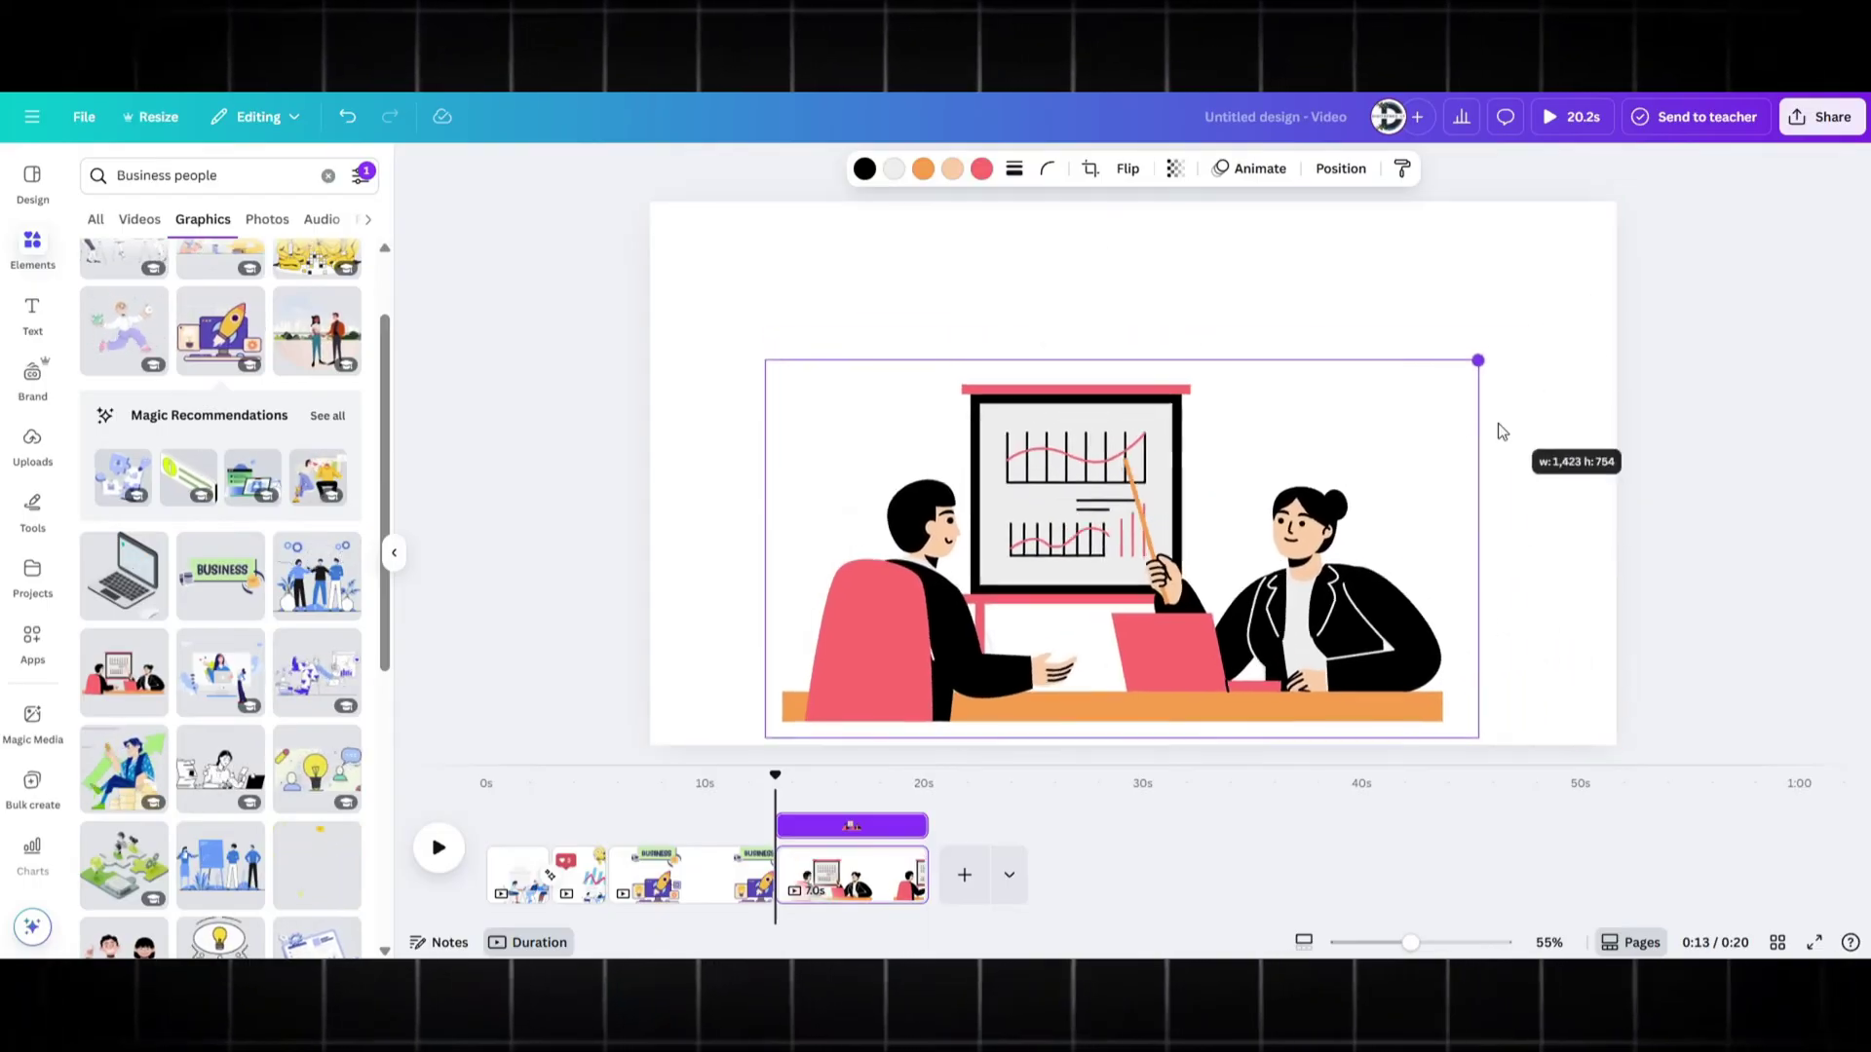
{"action": "left_click_drag", "start_coordinate": [1121, 545], "coordinate": [1150, 563]}
{"action": "scroll", "coordinate": [195, 415], "scroll_direction": "up", "scroll_amount": 1}
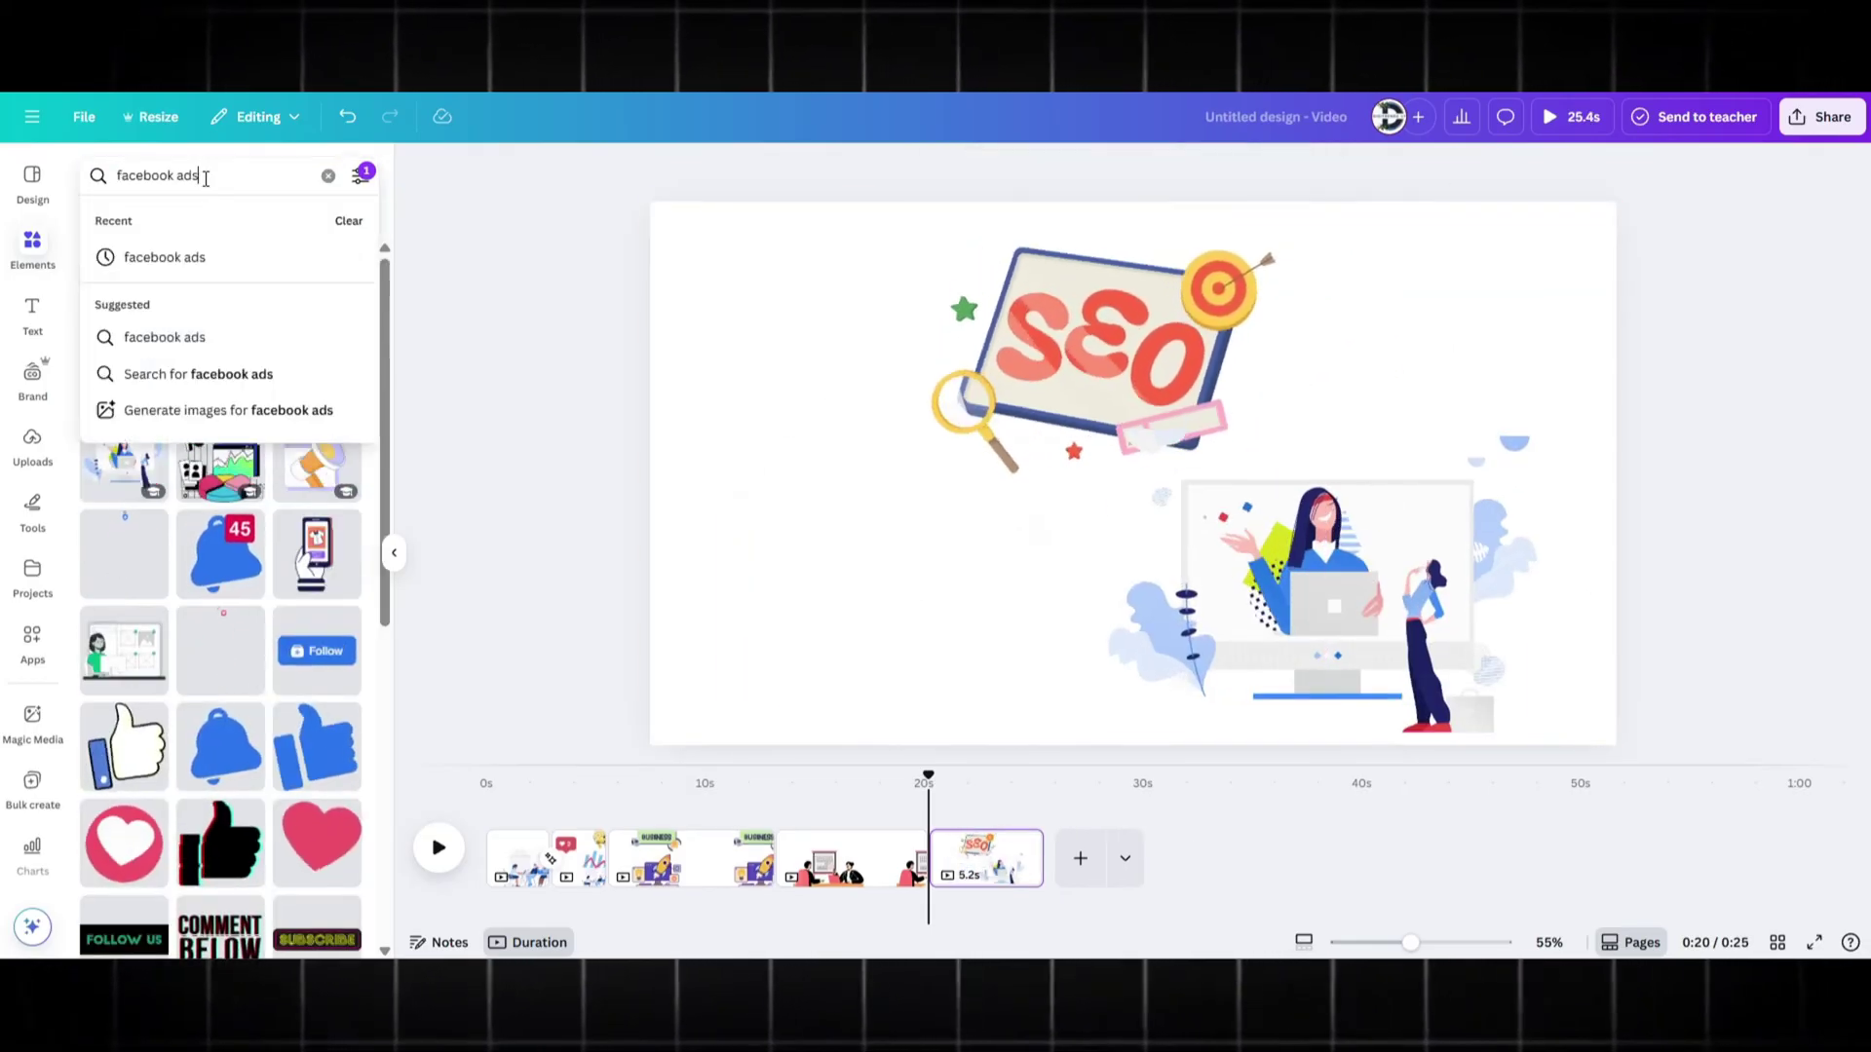
Add a shrunken skater-on-phone graphic on the SEO page's left side.
{"action": "left_click", "coordinate": [316, 439]}
{"action": "left_click_drag", "start_coordinate": [1407, 254], "coordinate": [1269, 346]}
{"action": "left_click_drag", "start_coordinate": [1072, 517], "coordinate": [867, 558]}
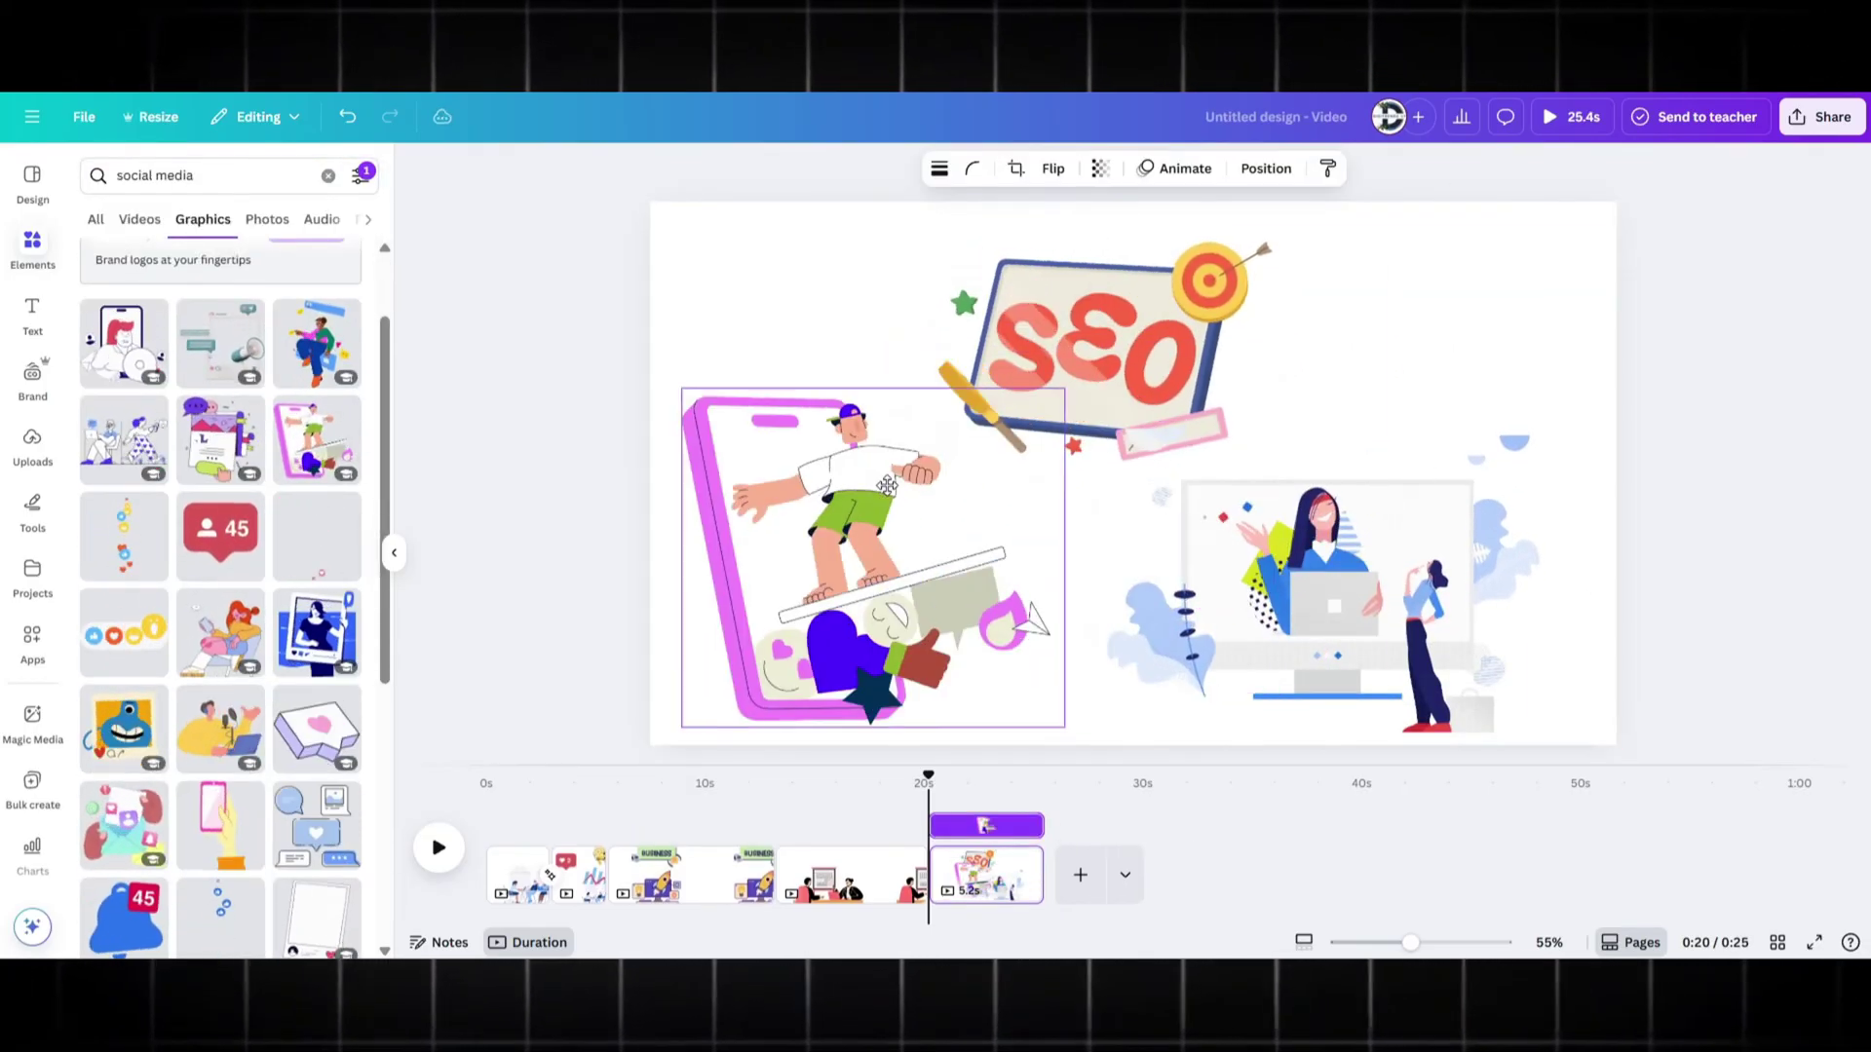
{"action": "left_click_drag", "start_coordinate": [1065, 387], "coordinate": [972, 471]}
{"action": "left_click_drag", "start_coordinate": [817, 612], "coordinate": [844, 612]}
Give the SEO page graphics a Pop on-enter animation and resize the woman-at-computer graphic.
{"action": "left_click", "coordinate": [1315, 355]}
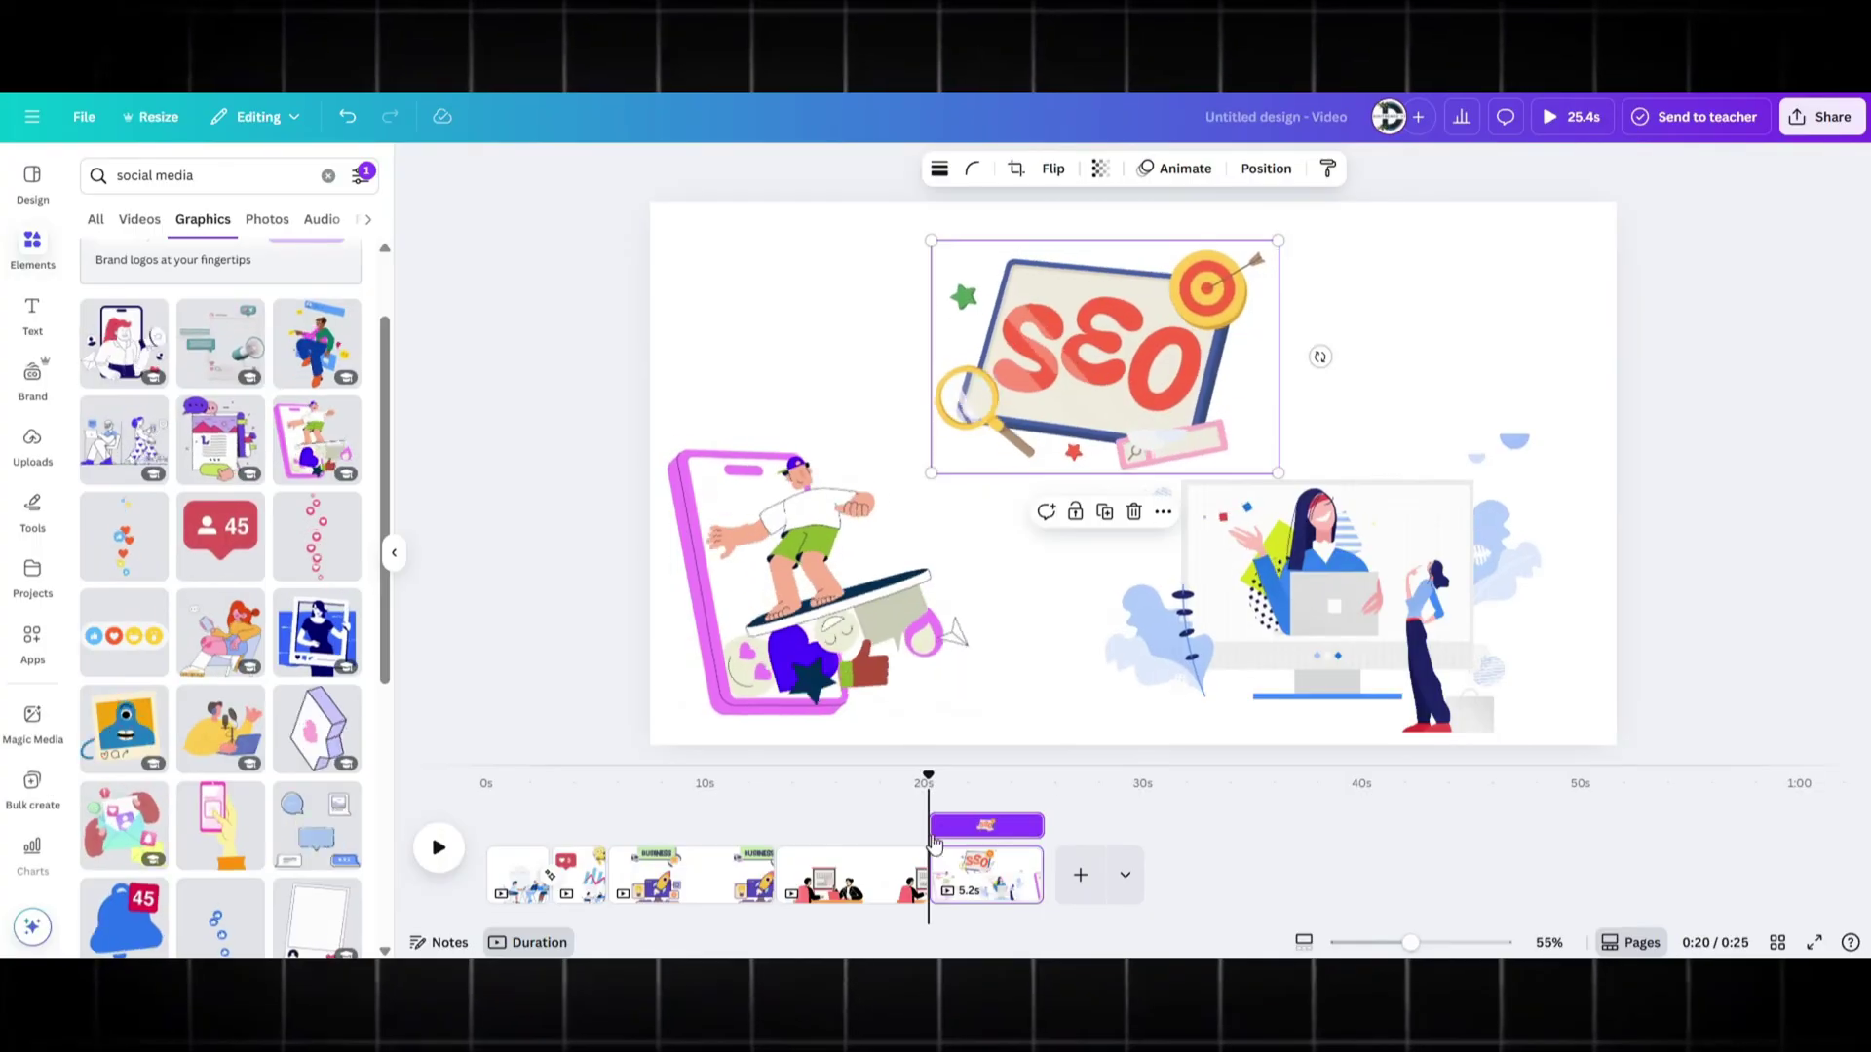
{"action": "left_click", "coordinate": [1520, 581]}
{"action": "left_click", "coordinate": [975, 661]}
{"action": "left_click", "coordinate": [1175, 167]}
{"action": "left_click", "coordinate": [125, 625]}
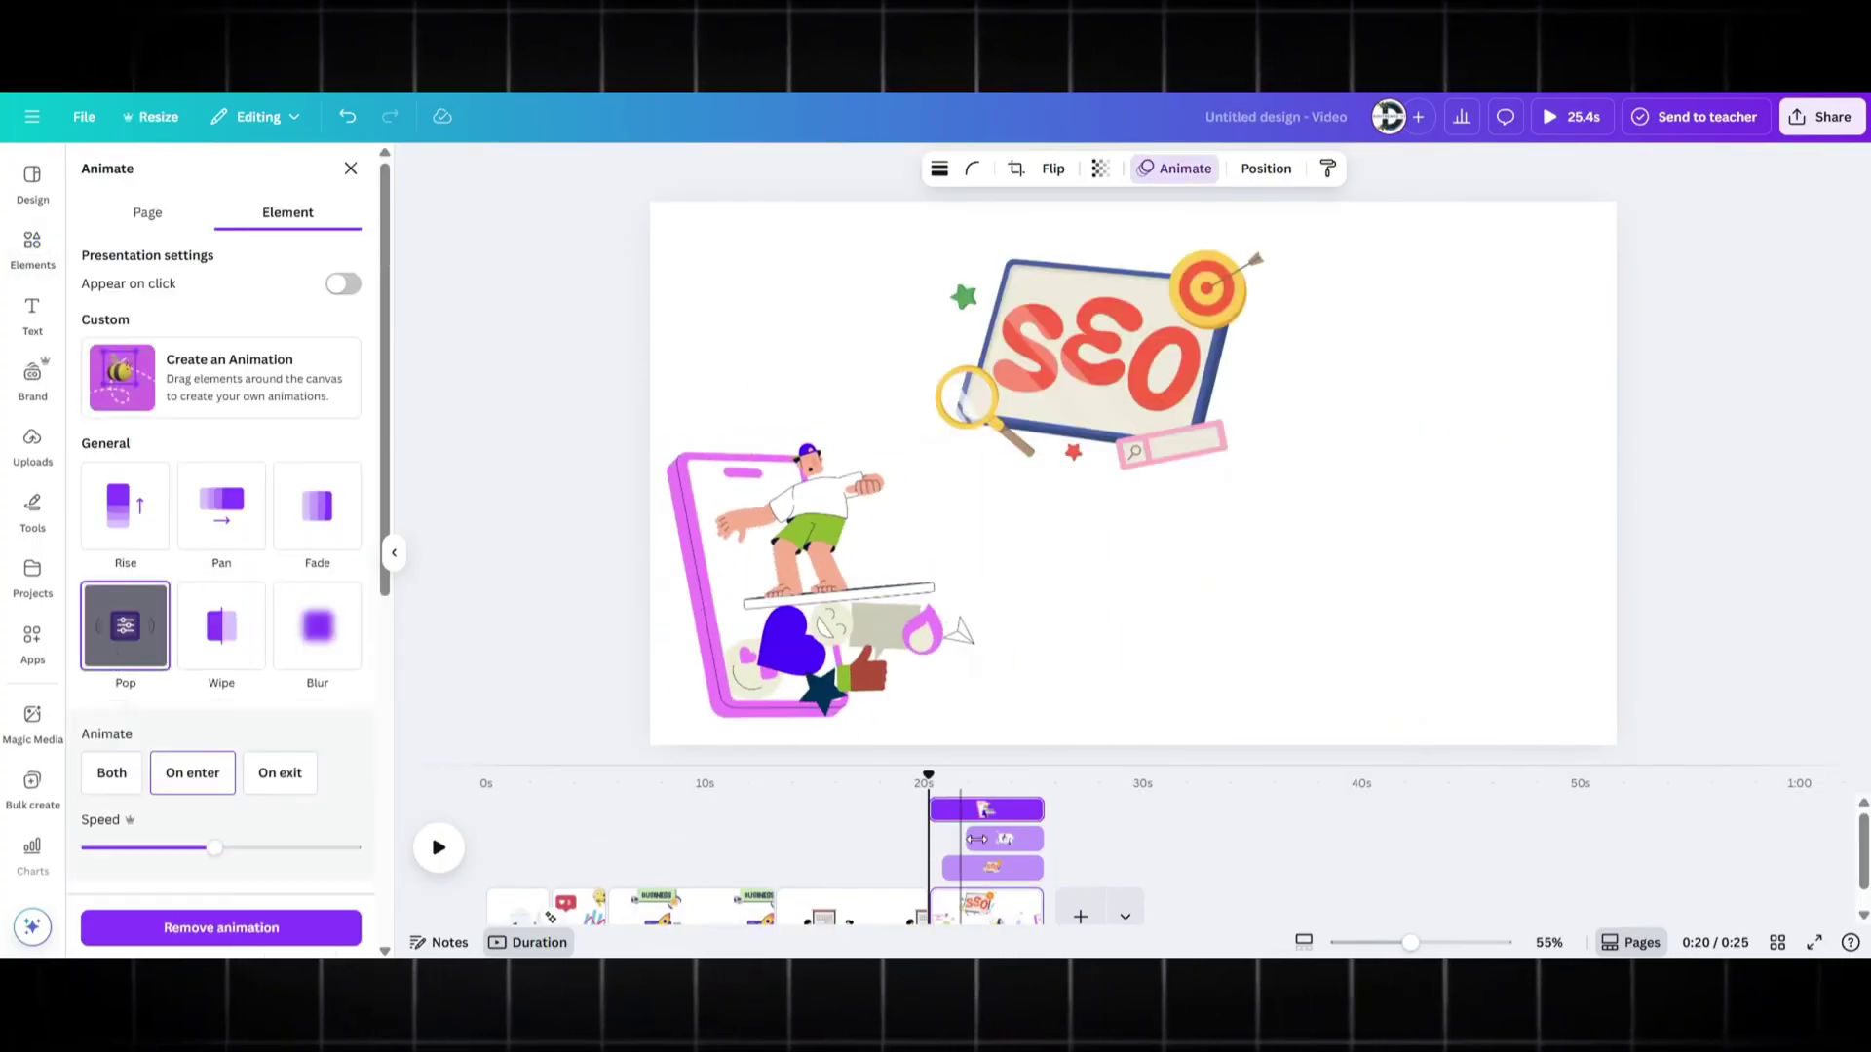
{"action": "left_click", "coordinate": [1326, 585]}
{"action": "left_click_drag", "start_coordinate": [1107, 418], "coordinate": [1165, 480]}
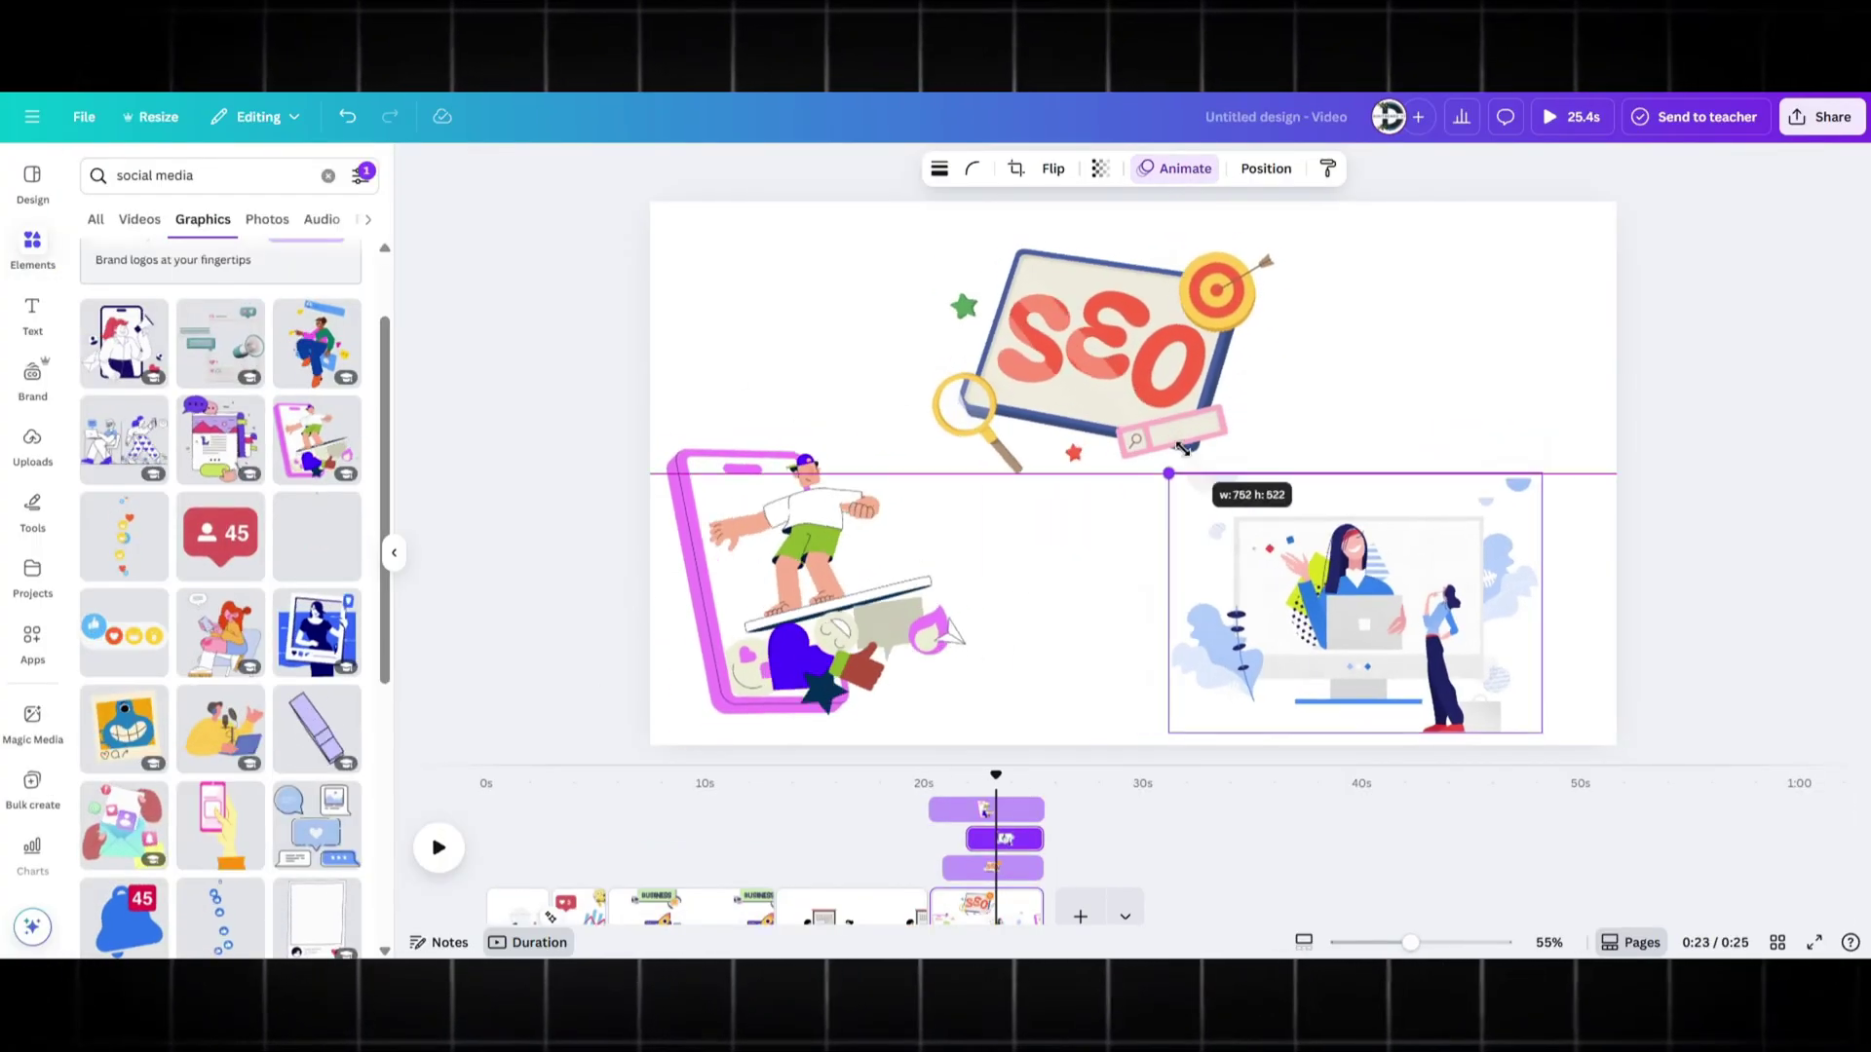
{"action": "left_click", "coordinate": [829, 585]}
{"action": "left_click", "coordinate": [974, 351]}
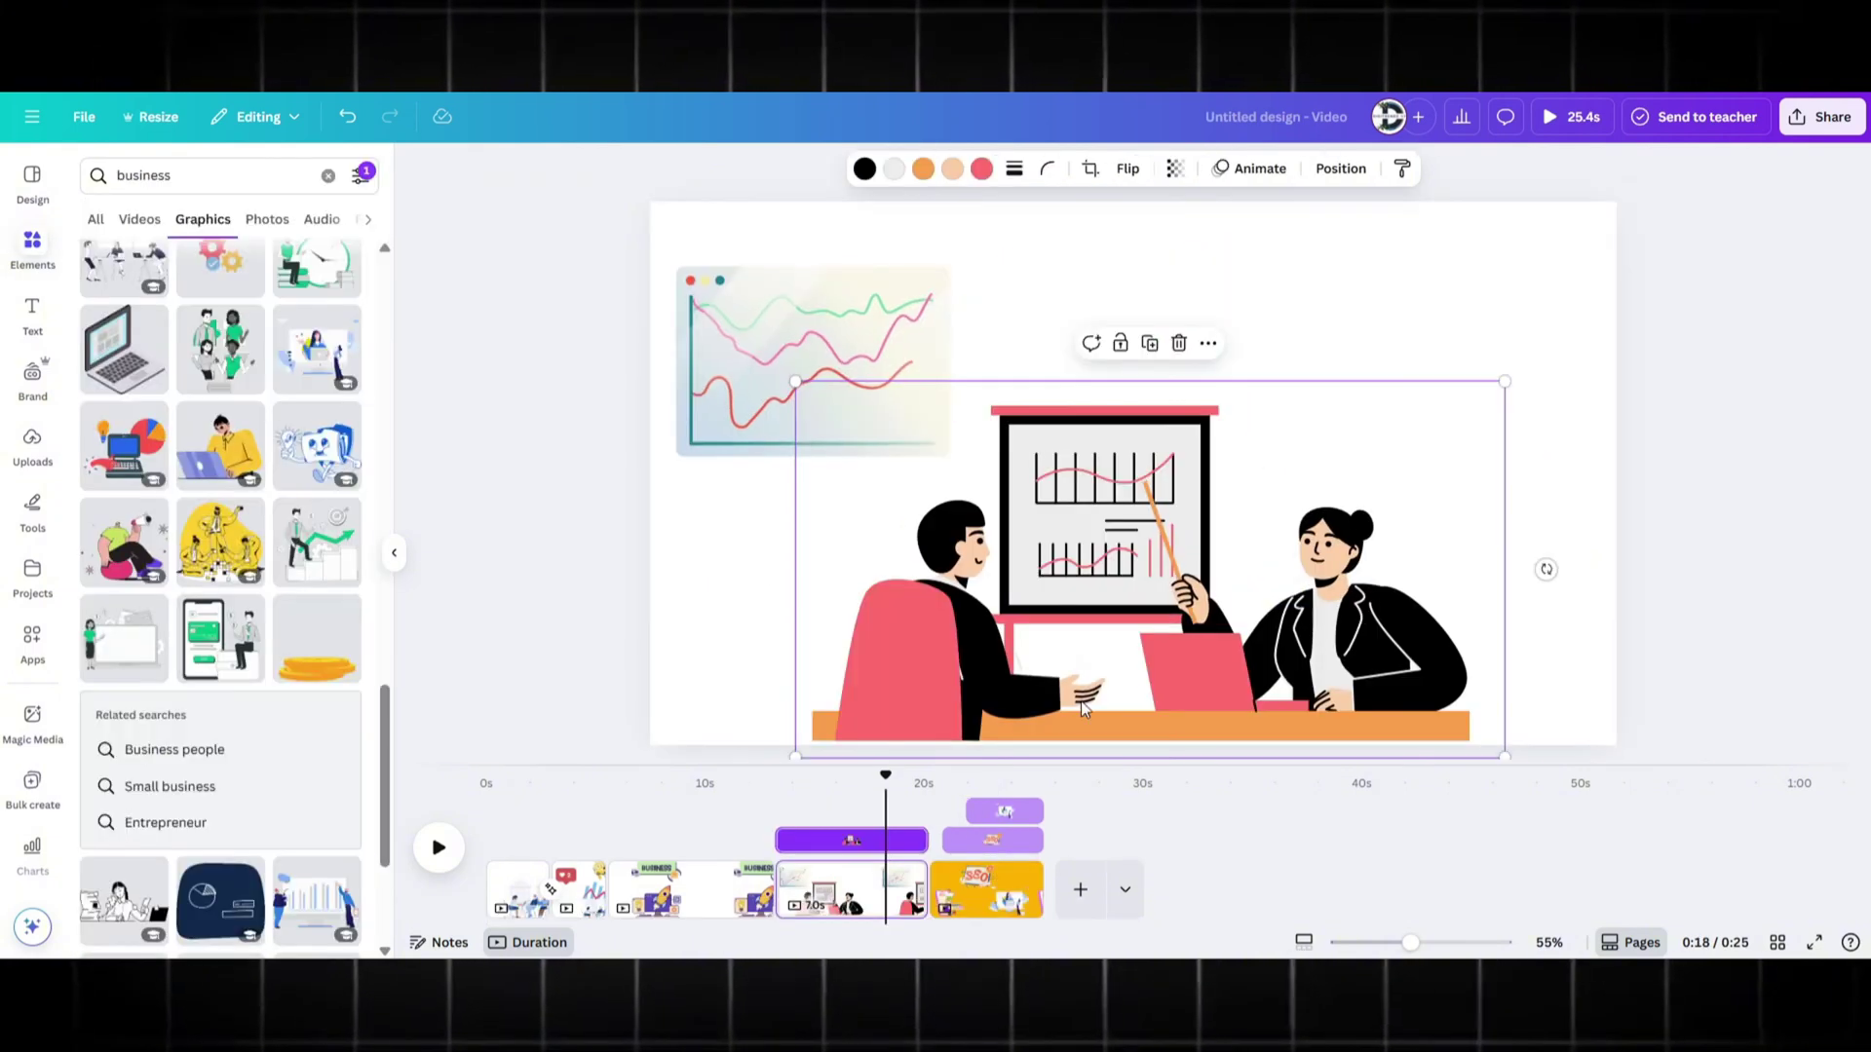
Insert a yellow page before the SEO page with a centred woman-and-laptop graphic.
{"action": "left_click", "coordinate": [1084, 889]}
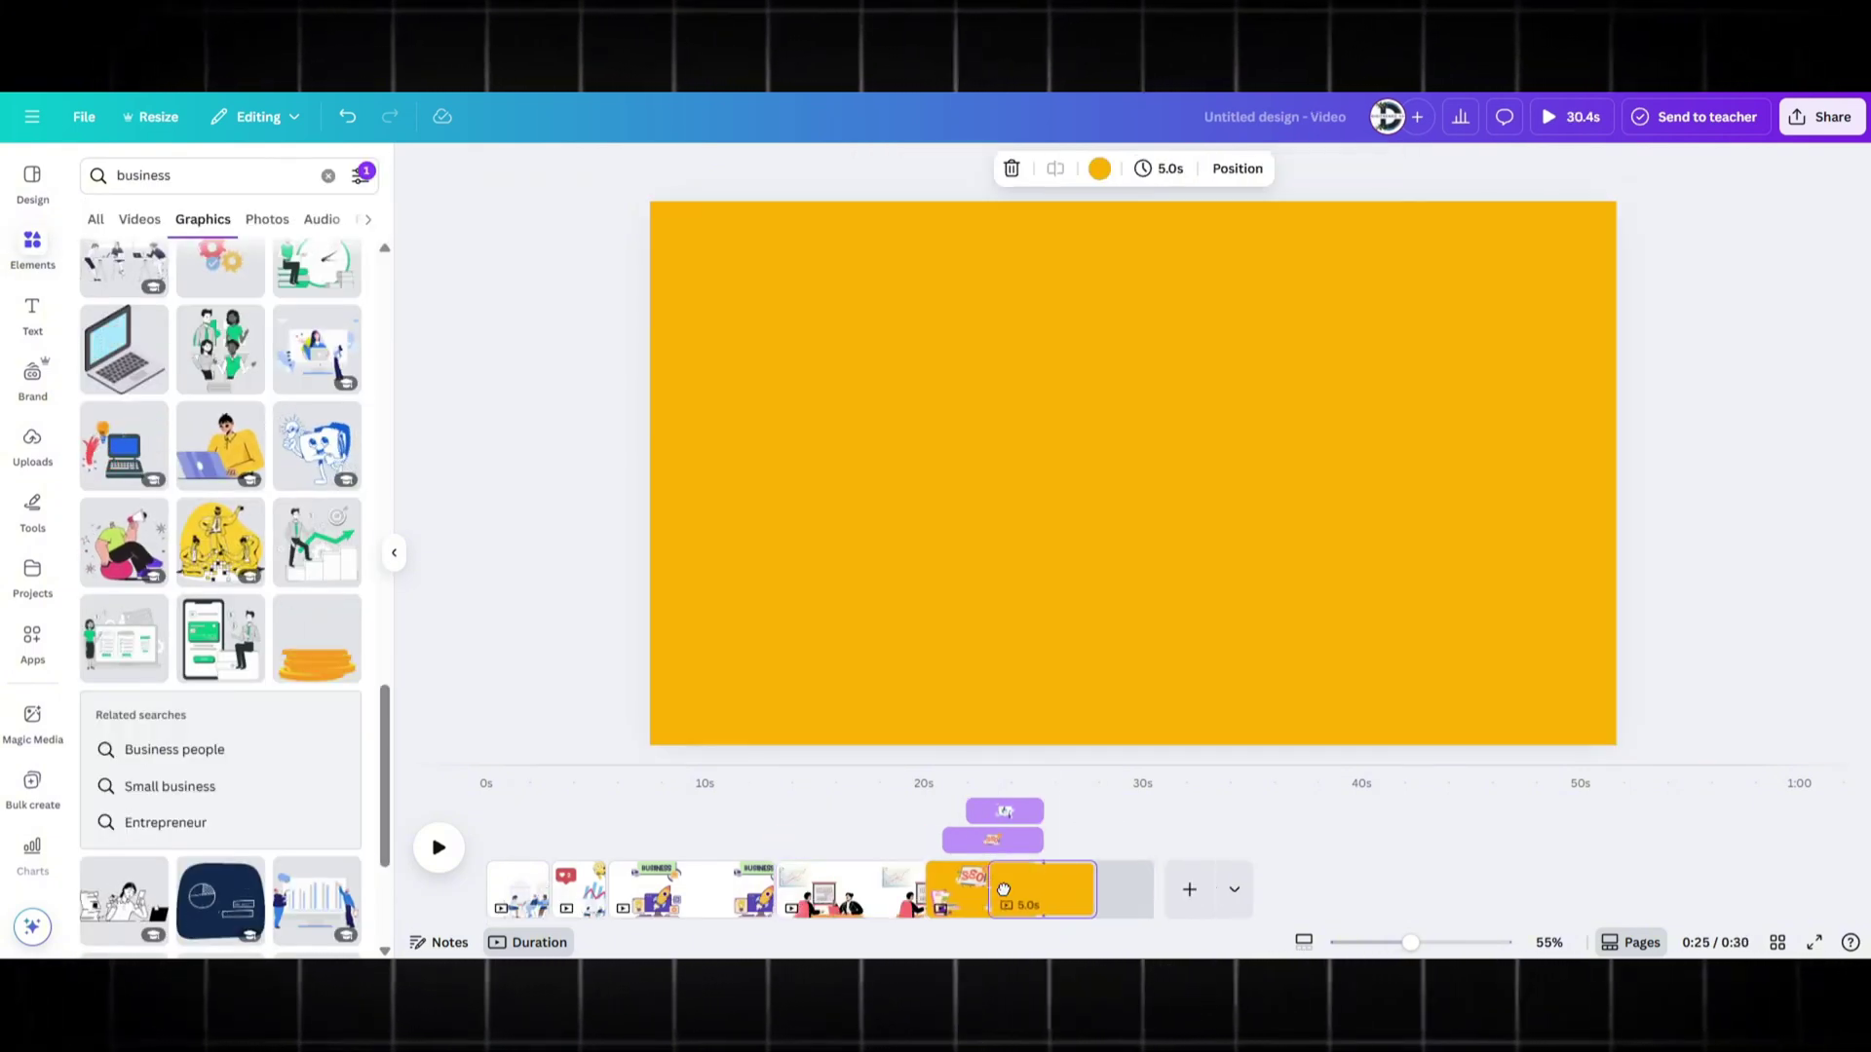
{"action": "left_click_drag", "start_coordinate": [950, 889], "coordinate": [965, 888]}
{"action": "left_click", "coordinate": [126, 650]}
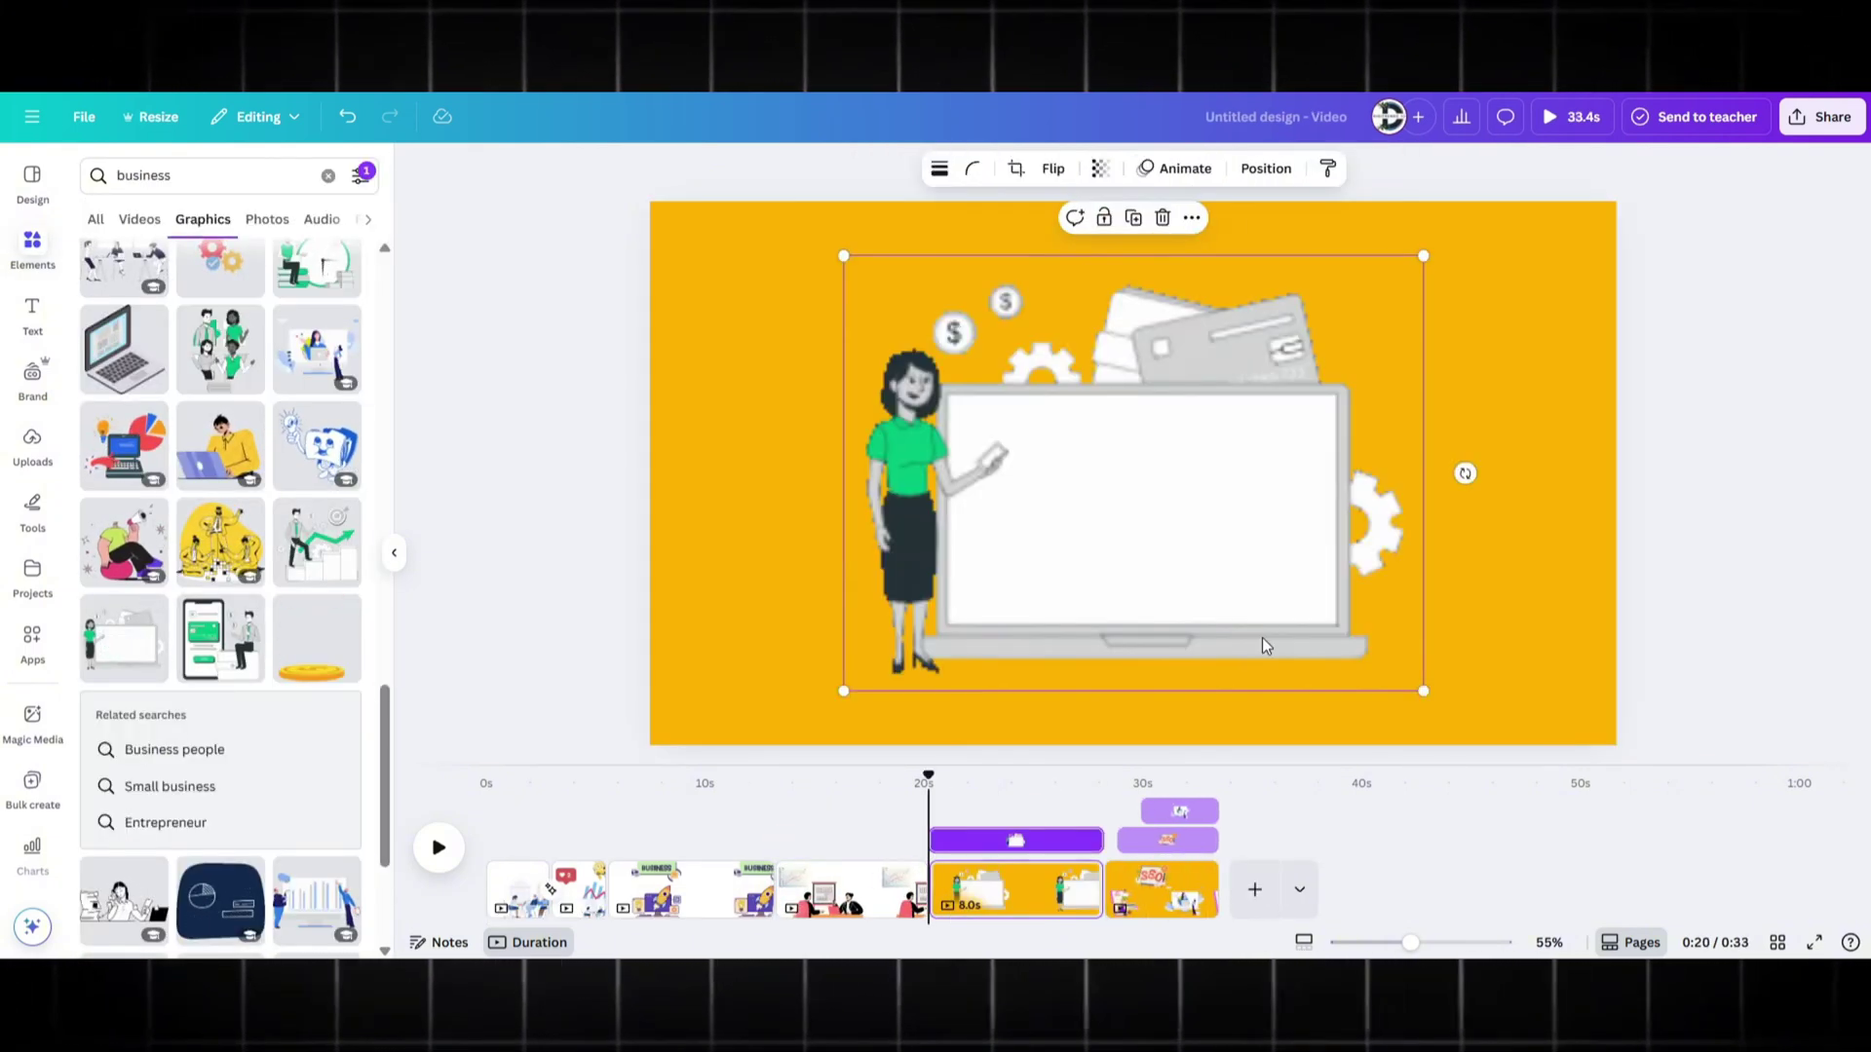
{"action": "left_click_drag", "start_coordinate": [1262, 563], "coordinate": [1250, 592]}
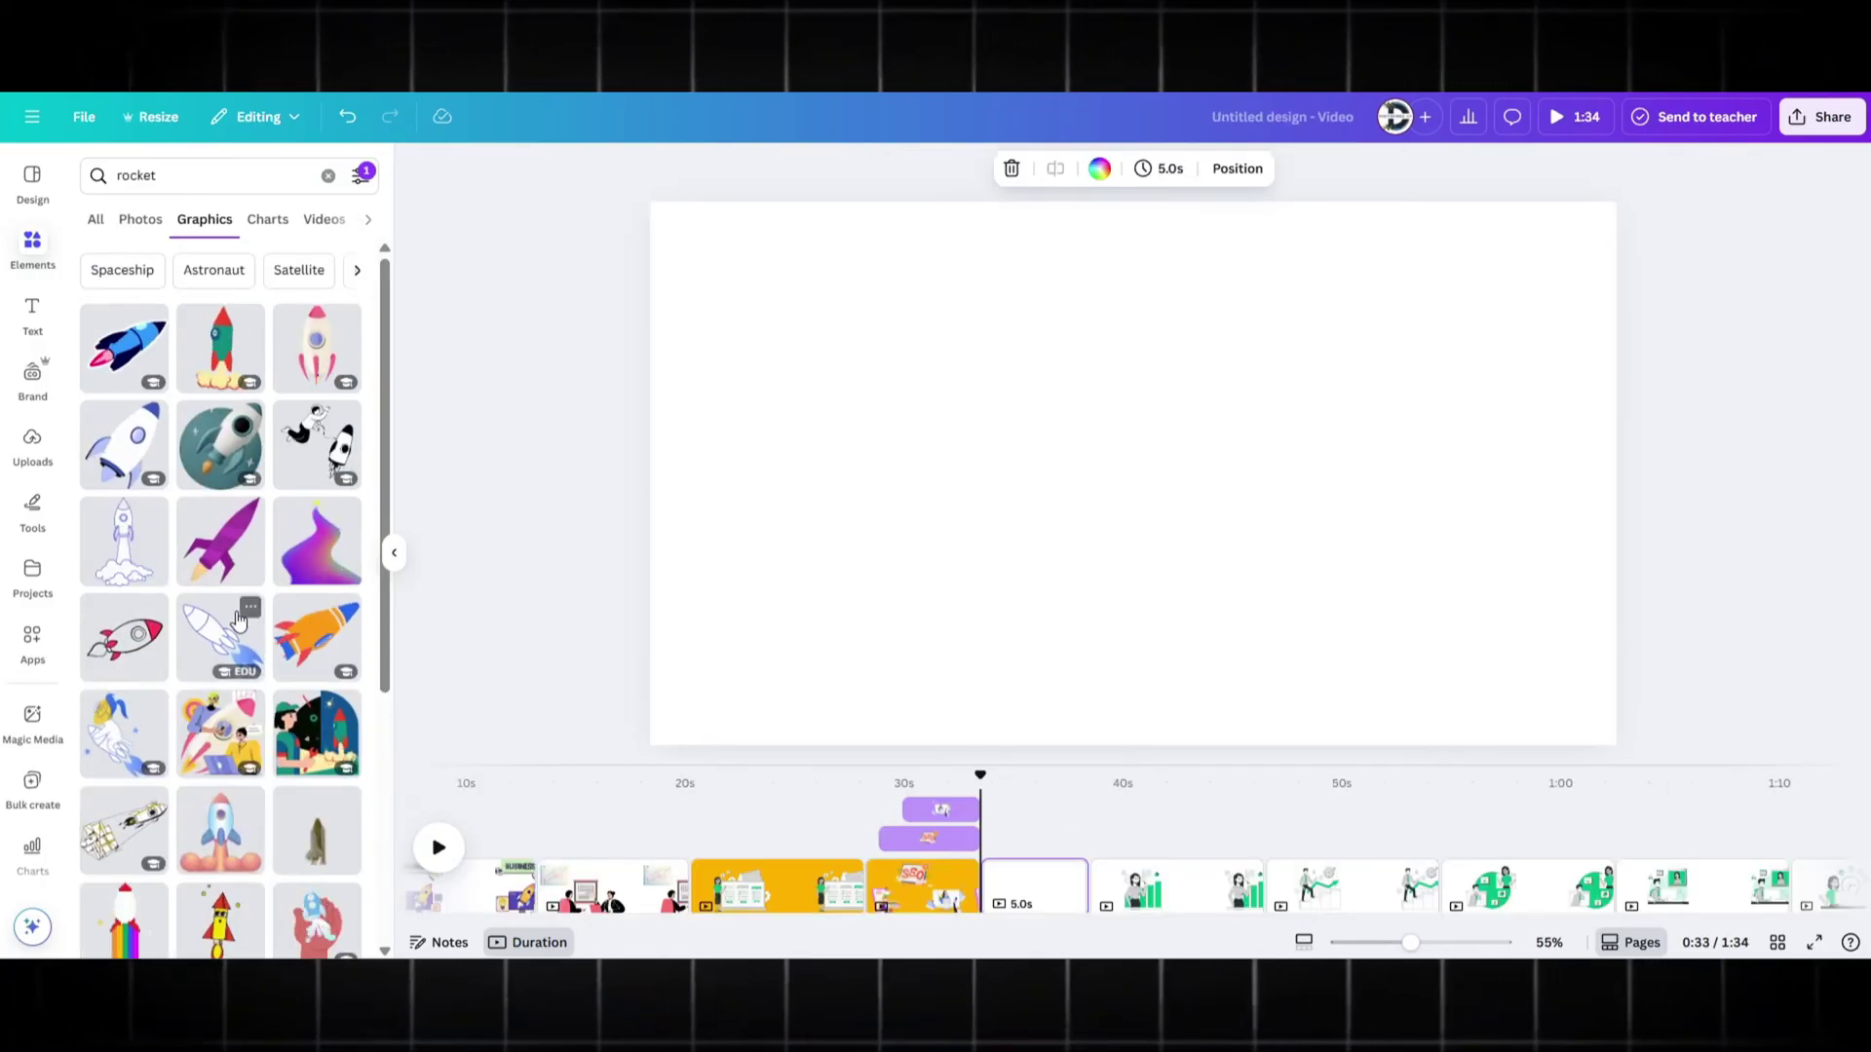
Animate a pink rocket flying upward on a Steady custom path, then add a new page.
{"action": "left_click", "coordinate": [320, 345]}
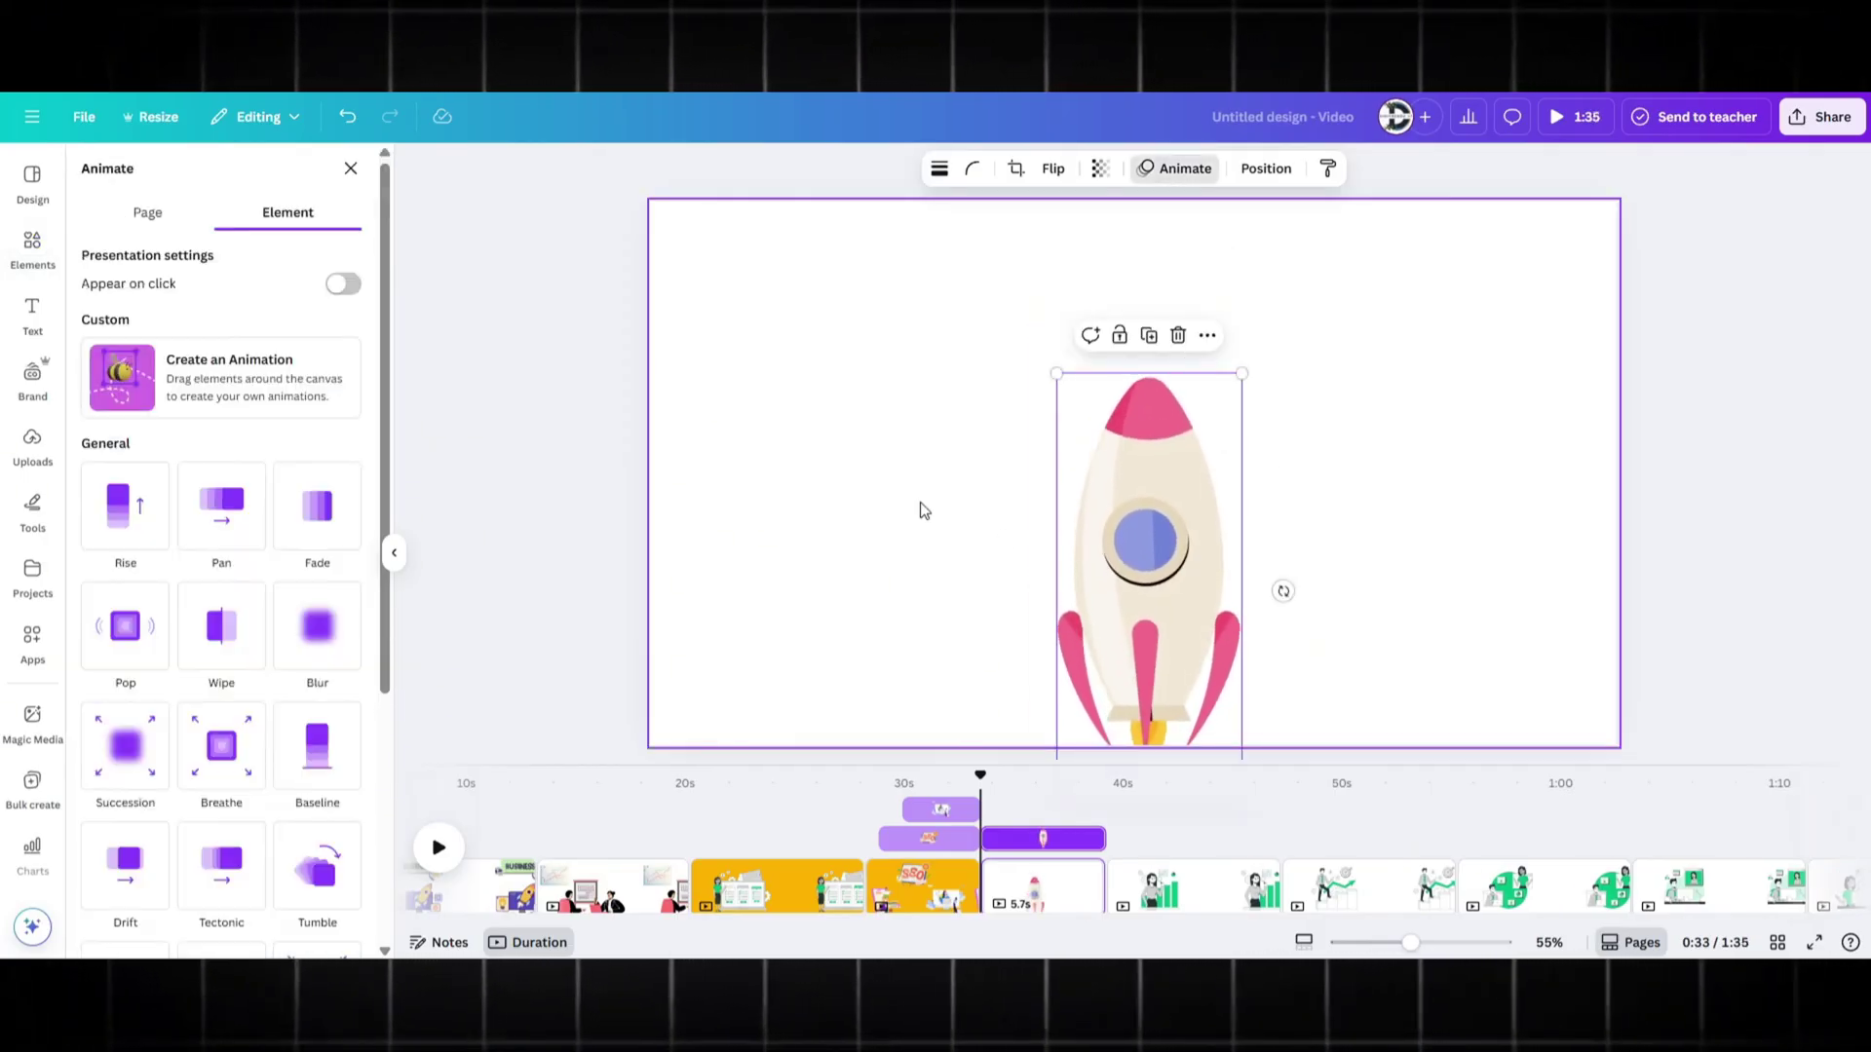
{"action": "left_click", "coordinate": [234, 400]}
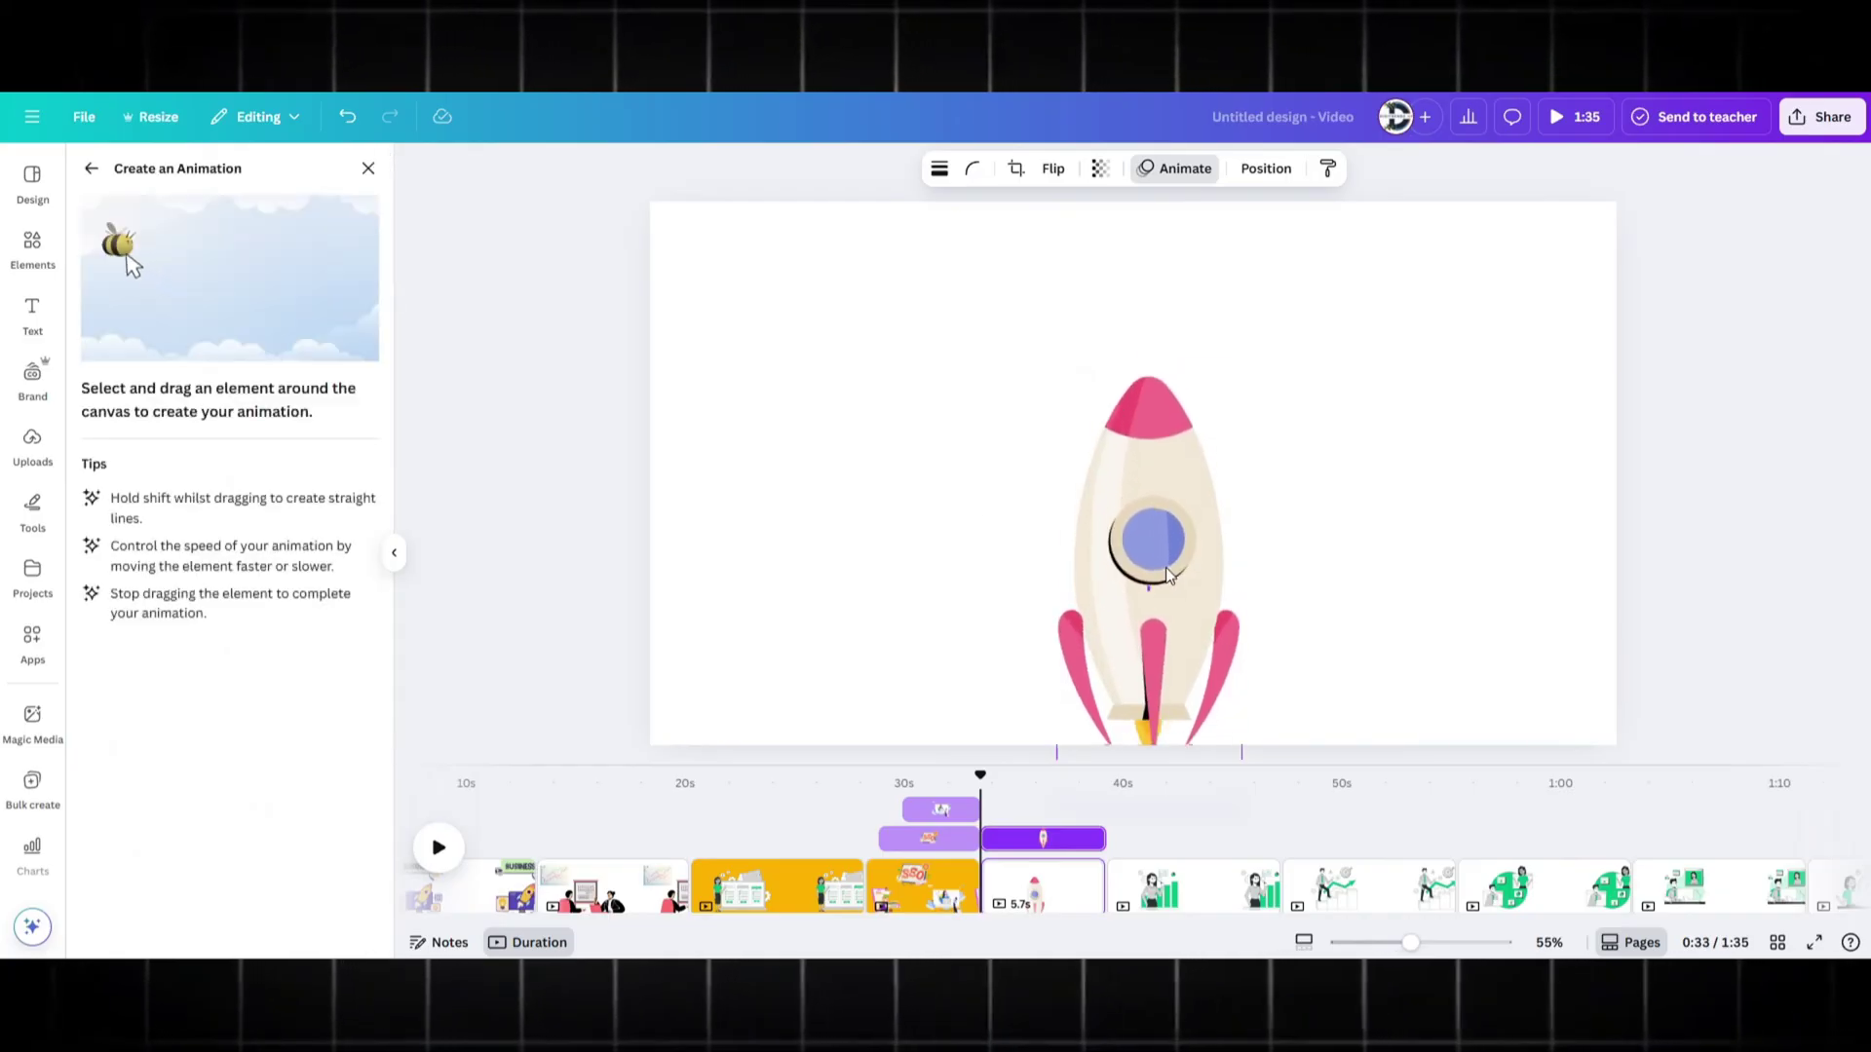
{"action": "left_click_drag", "start_coordinate": [1165, 567], "coordinate": [1161, 199]}
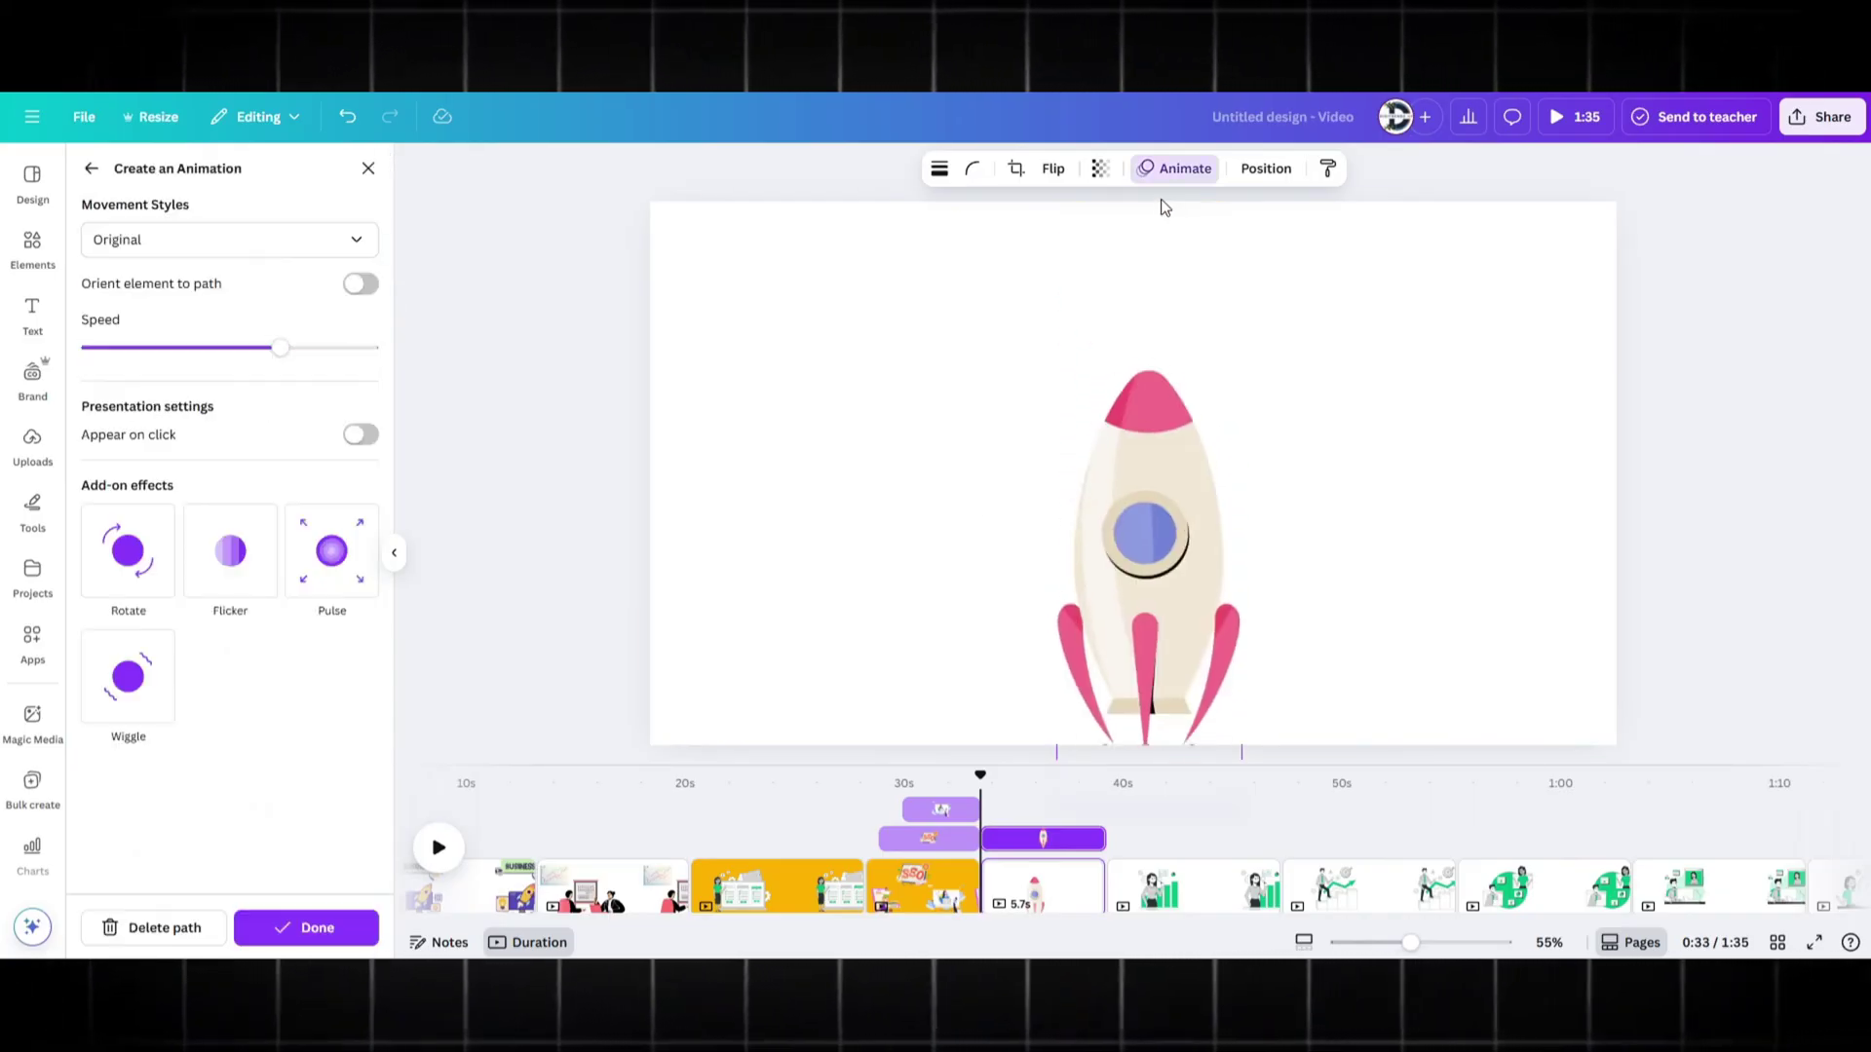
{"action": "left_click", "coordinate": [224, 240]}
{"action": "left_click", "coordinate": [159, 363]}
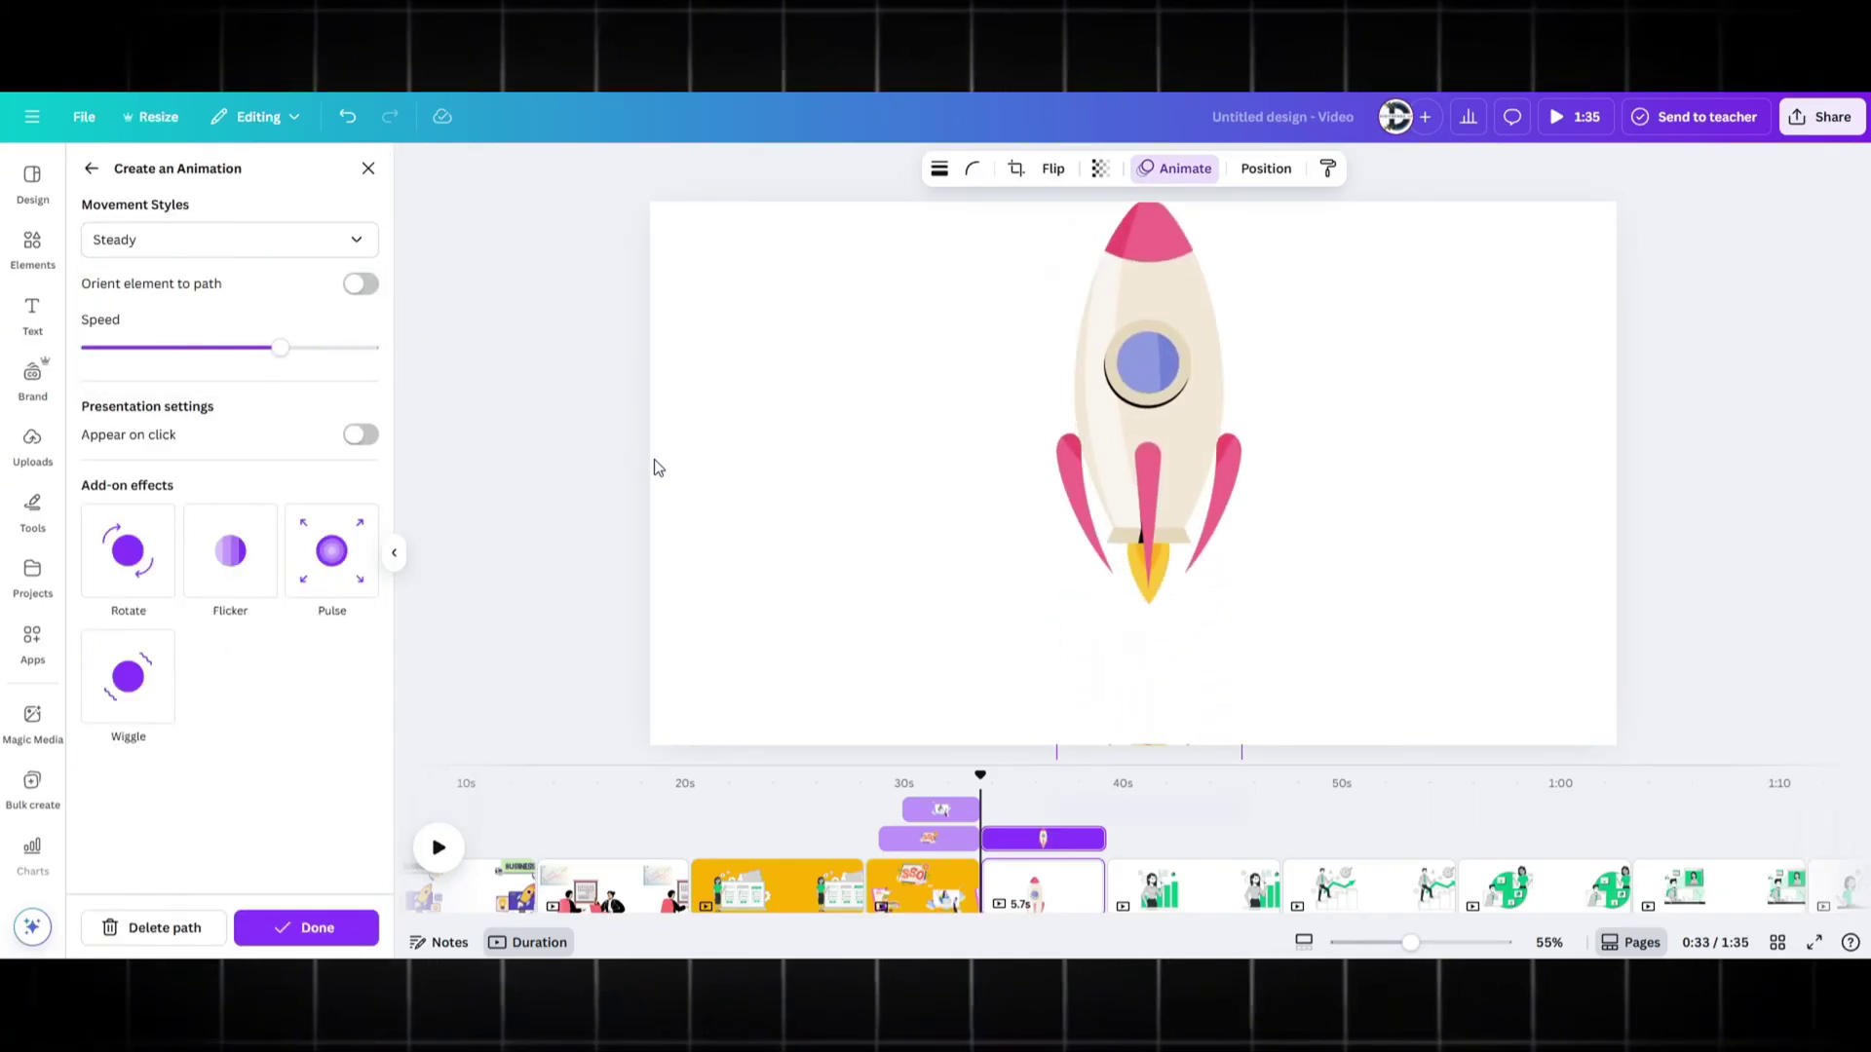
{"action": "left_click", "coordinate": [1167, 630]}
Add a 'Contact' text box set in the TAN Songbird font.
{"action": "key", "text": "ctrl+Return"}
{"action": "type", "text": "text"}
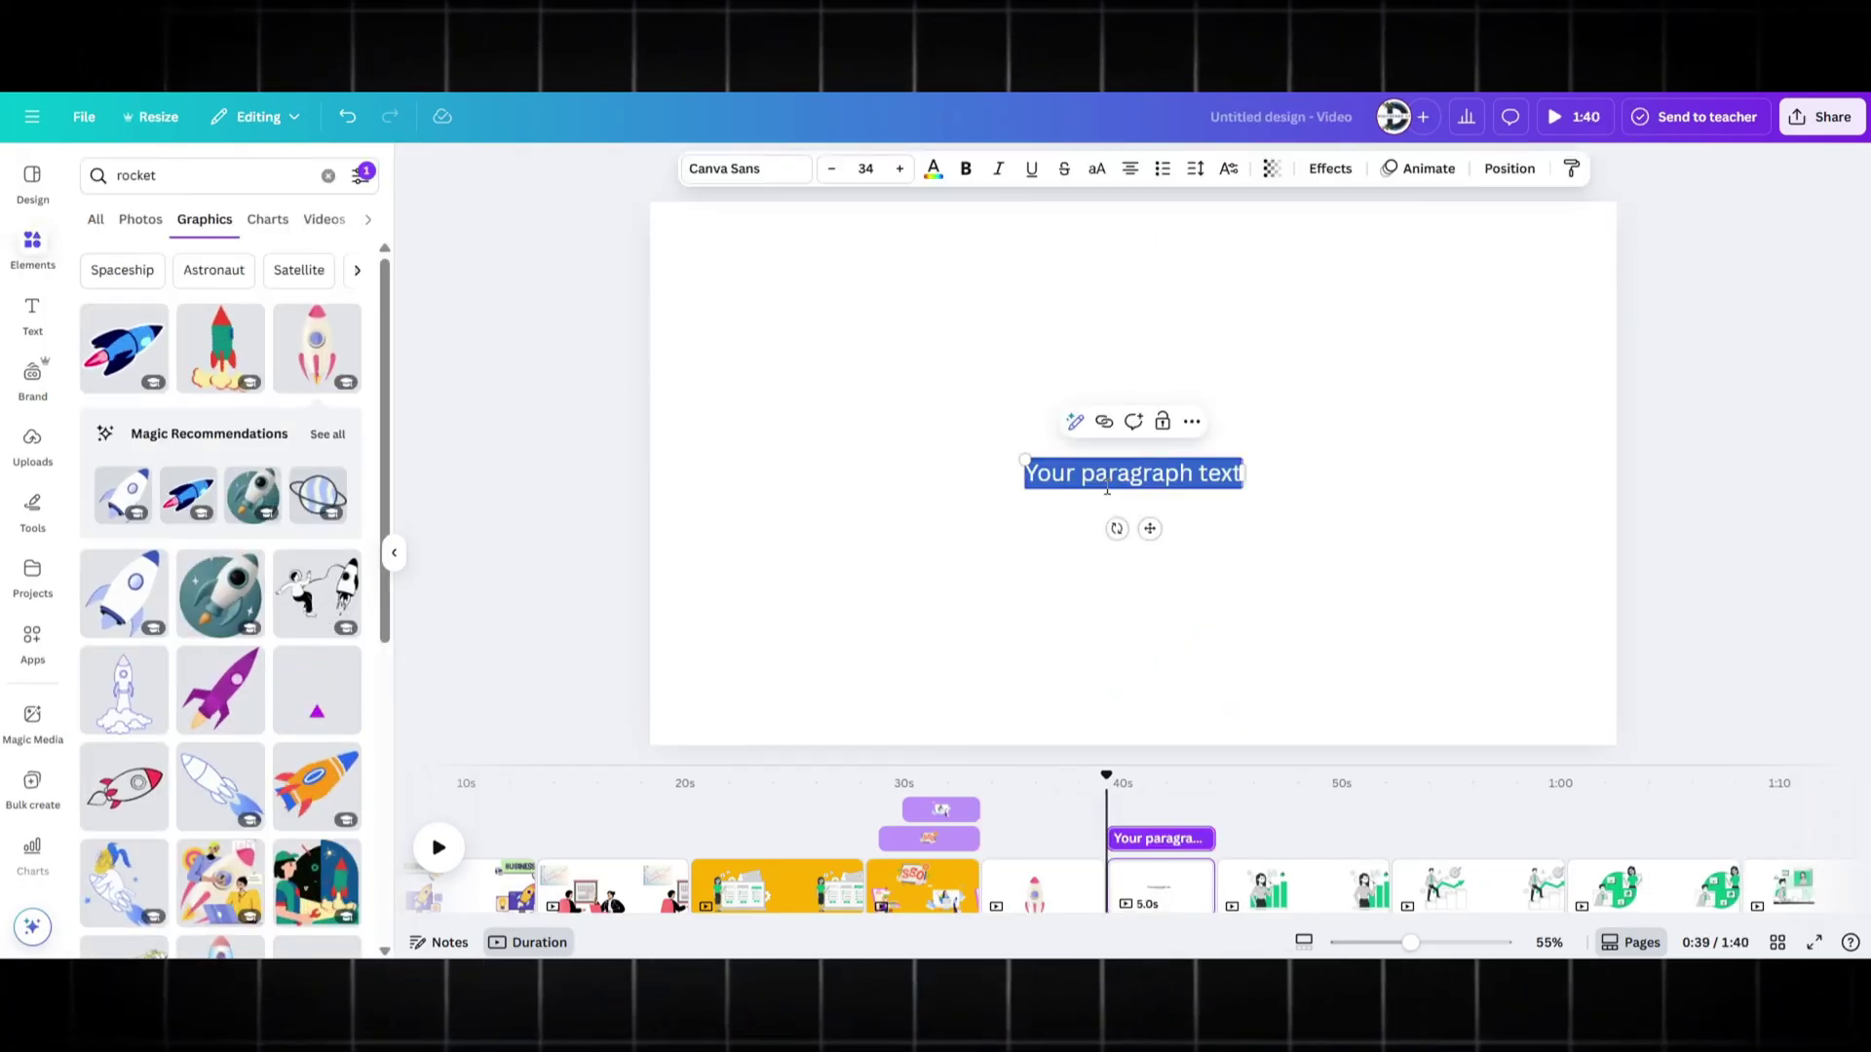
{"action": "type", "text": "Contact"}
{"action": "left_click", "coordinate": [746, 168]}
{"action": "left_click", "coordinate": [195, 540]}
Duplicate it as a second line reading 'Client Marketing Agency' in Impact.
{"action": "left_click", "coordinate": [1303, 584]}
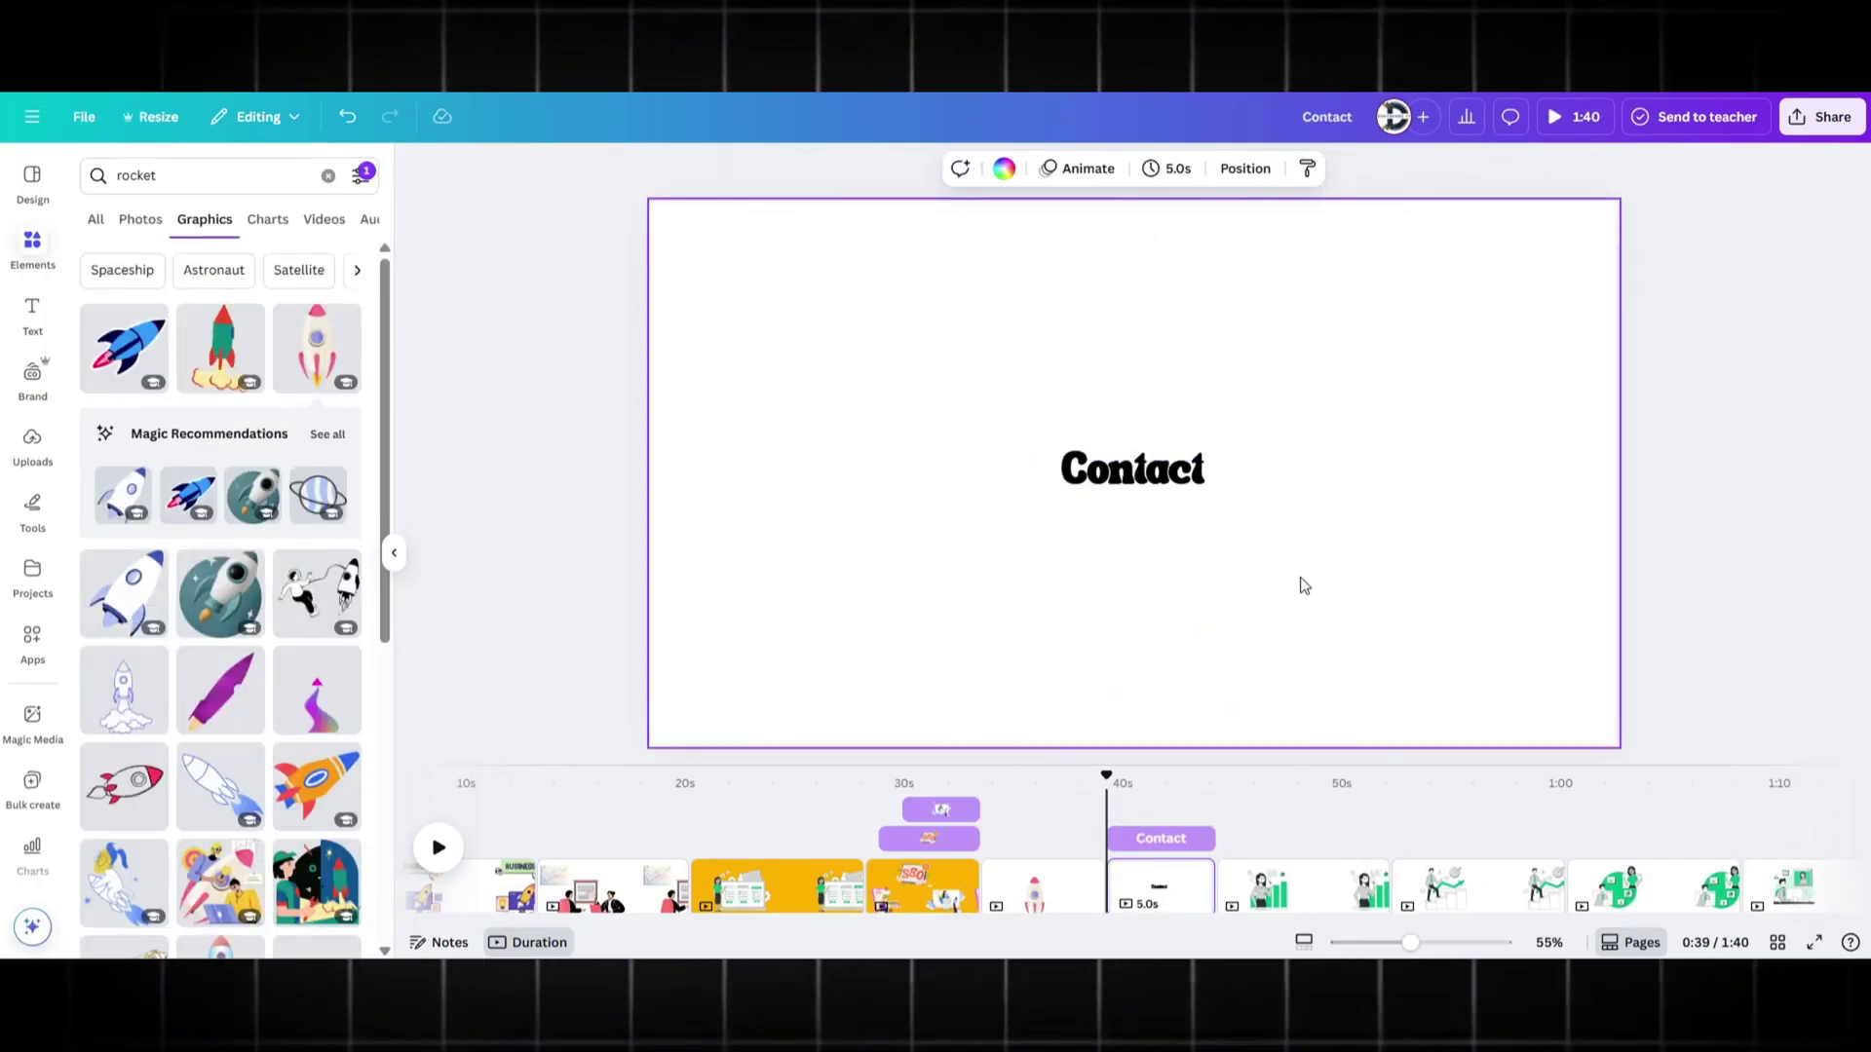
{"action": "left_click_drag", "start_coordinate": [1117, 468], "coordinate": [1081, 536]}
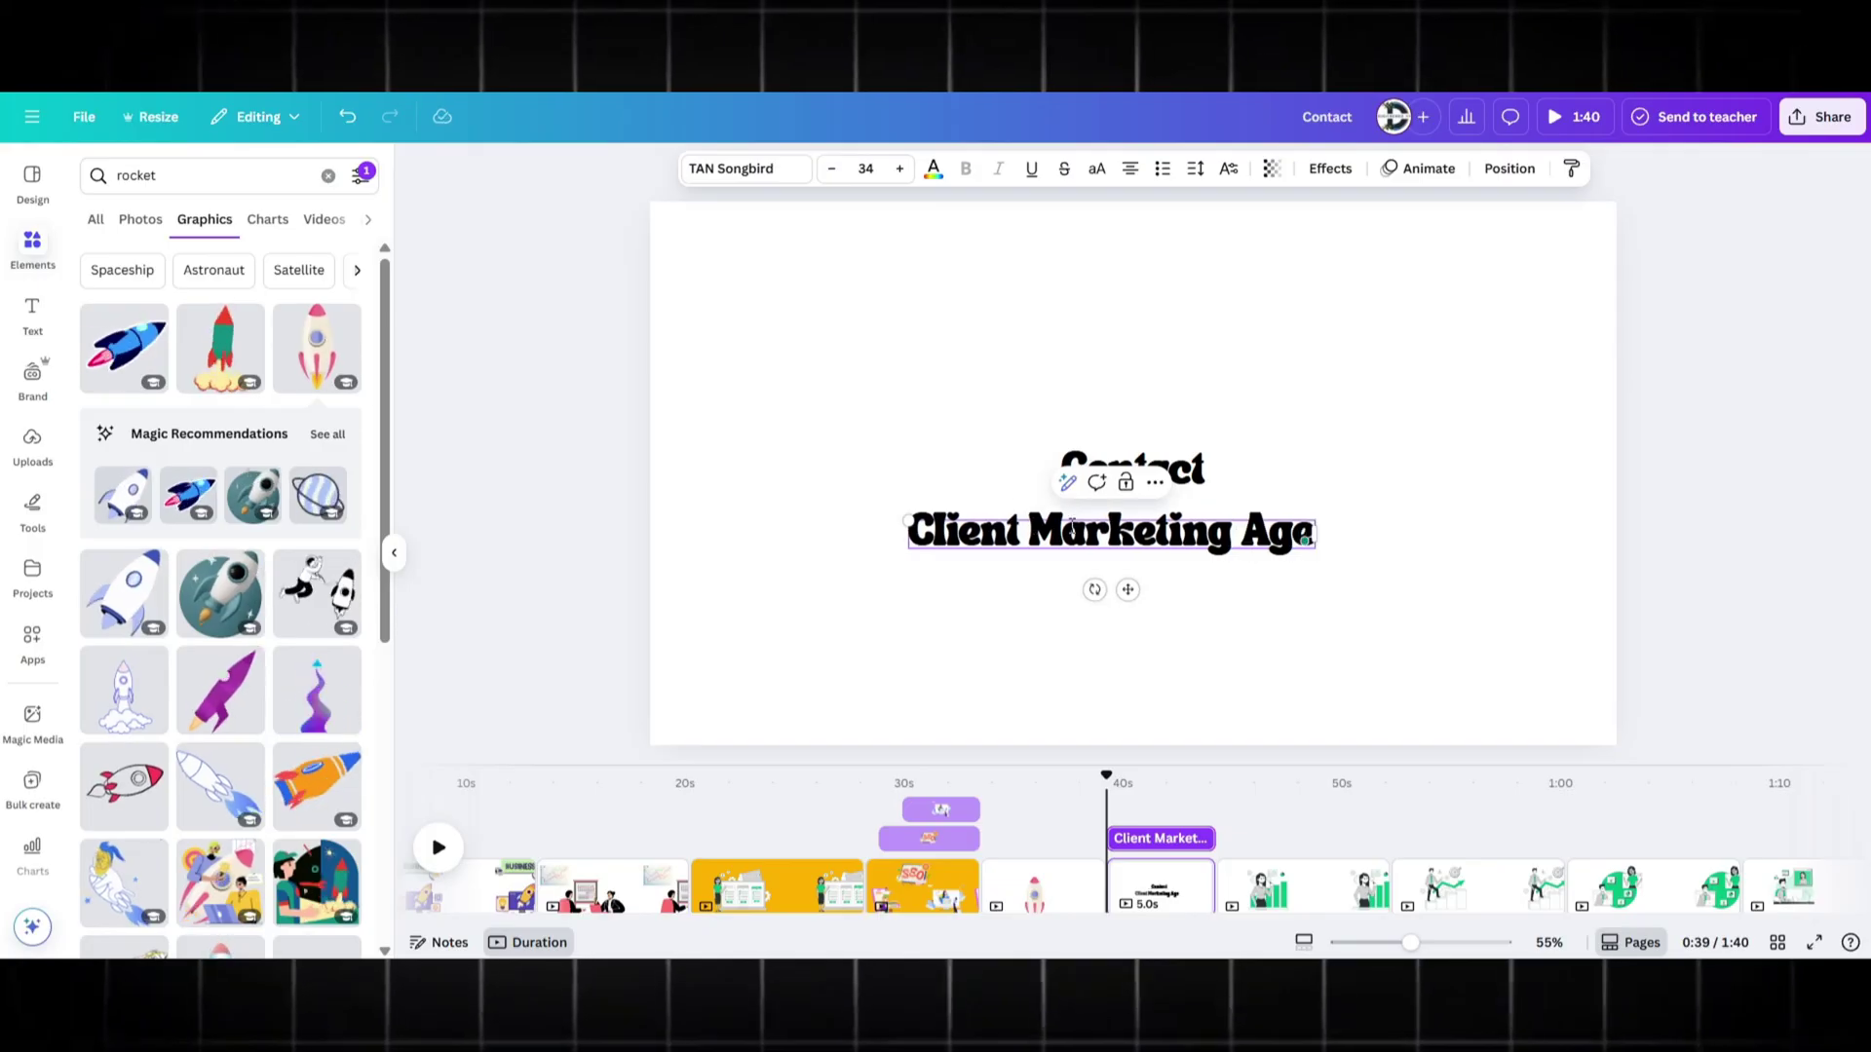
{"action": "type", "text": "ncy"}
{"action": "key", "text": "ctrl+a"}
{"action": "left_click", "coordinate": [745, 168]}
{"action": "left_click", "coordinate": [146, 682]}
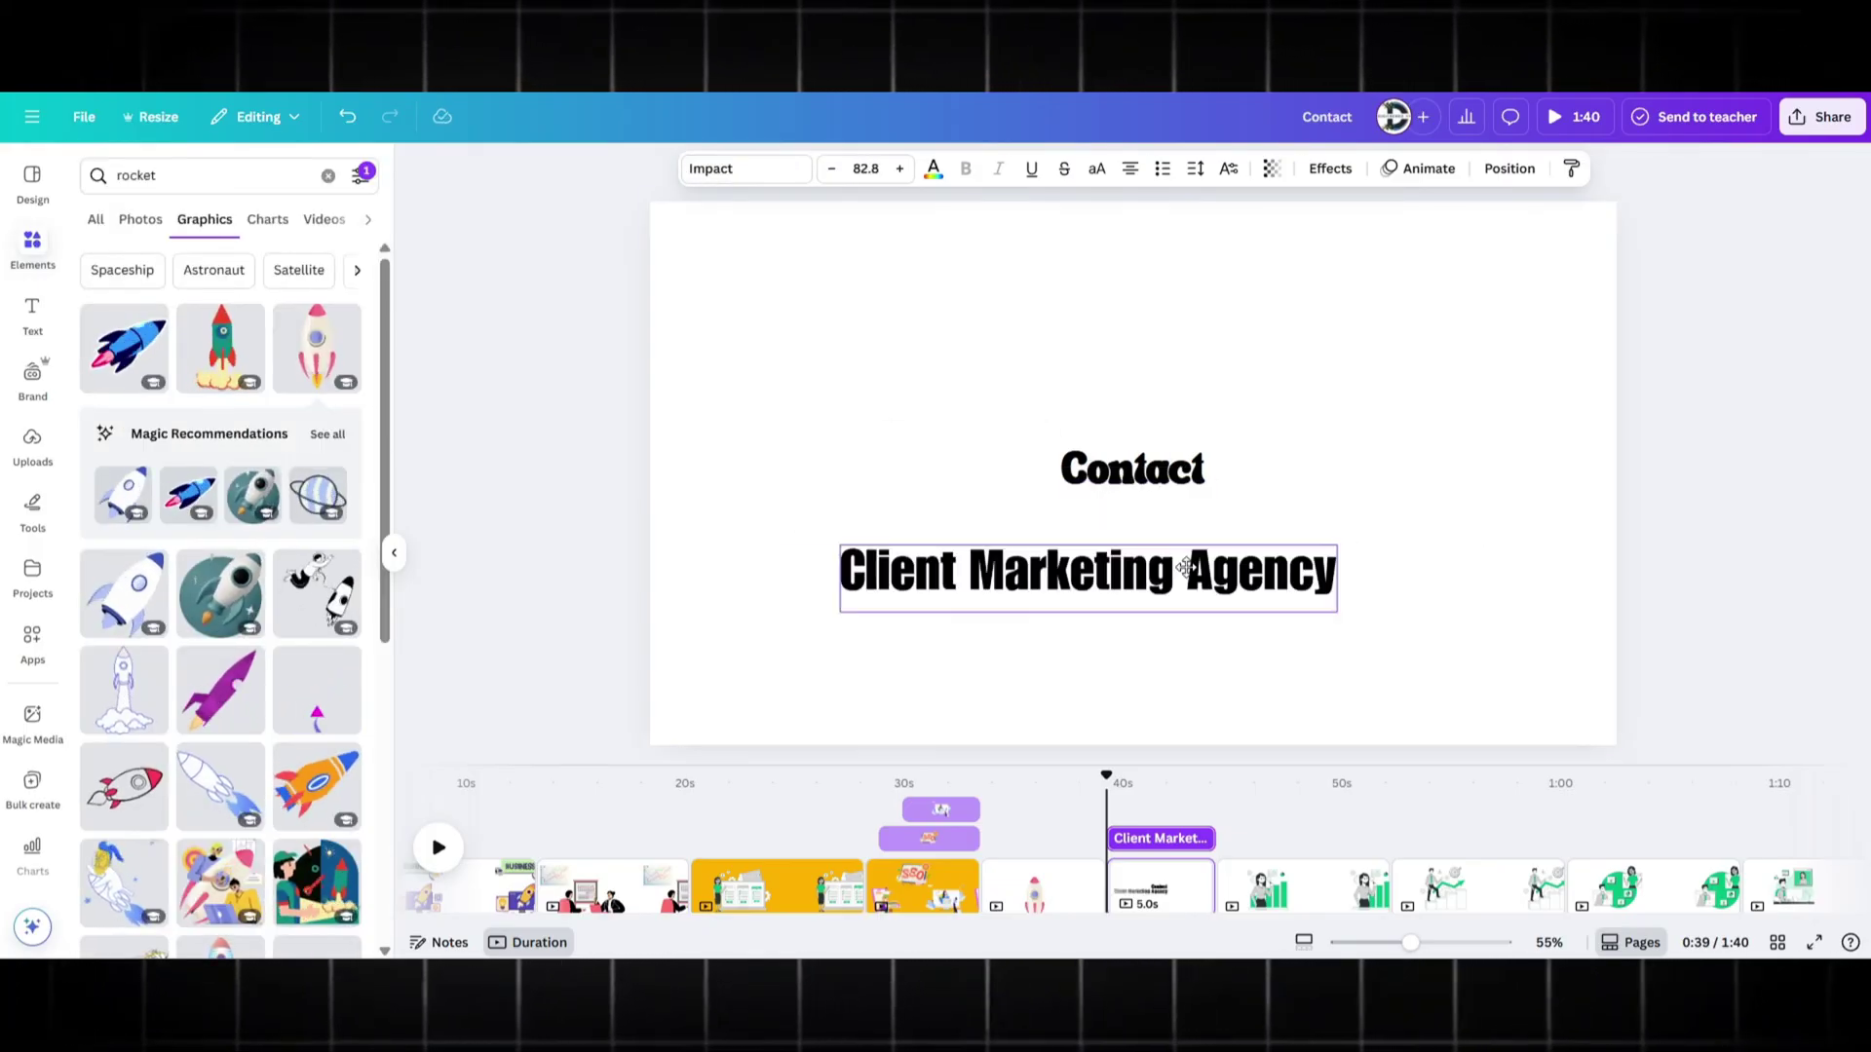
Place the agency name under an enlarged Contact heading and bring up the Share options.
{"action": "left_click_drag", "start_coordinate": [1187, 567], "coordinate": [1239, 531]}
{"action": "mouse_move", "coordinate": [1062, 487]}
{"action": "left_mouse_down"}
{"action": "mouse_move", "coordinate": [1023, 535]}
{"action": "mouse_move", "coordinate": [1098, 522]}
{"action": "left_mouse_up"}
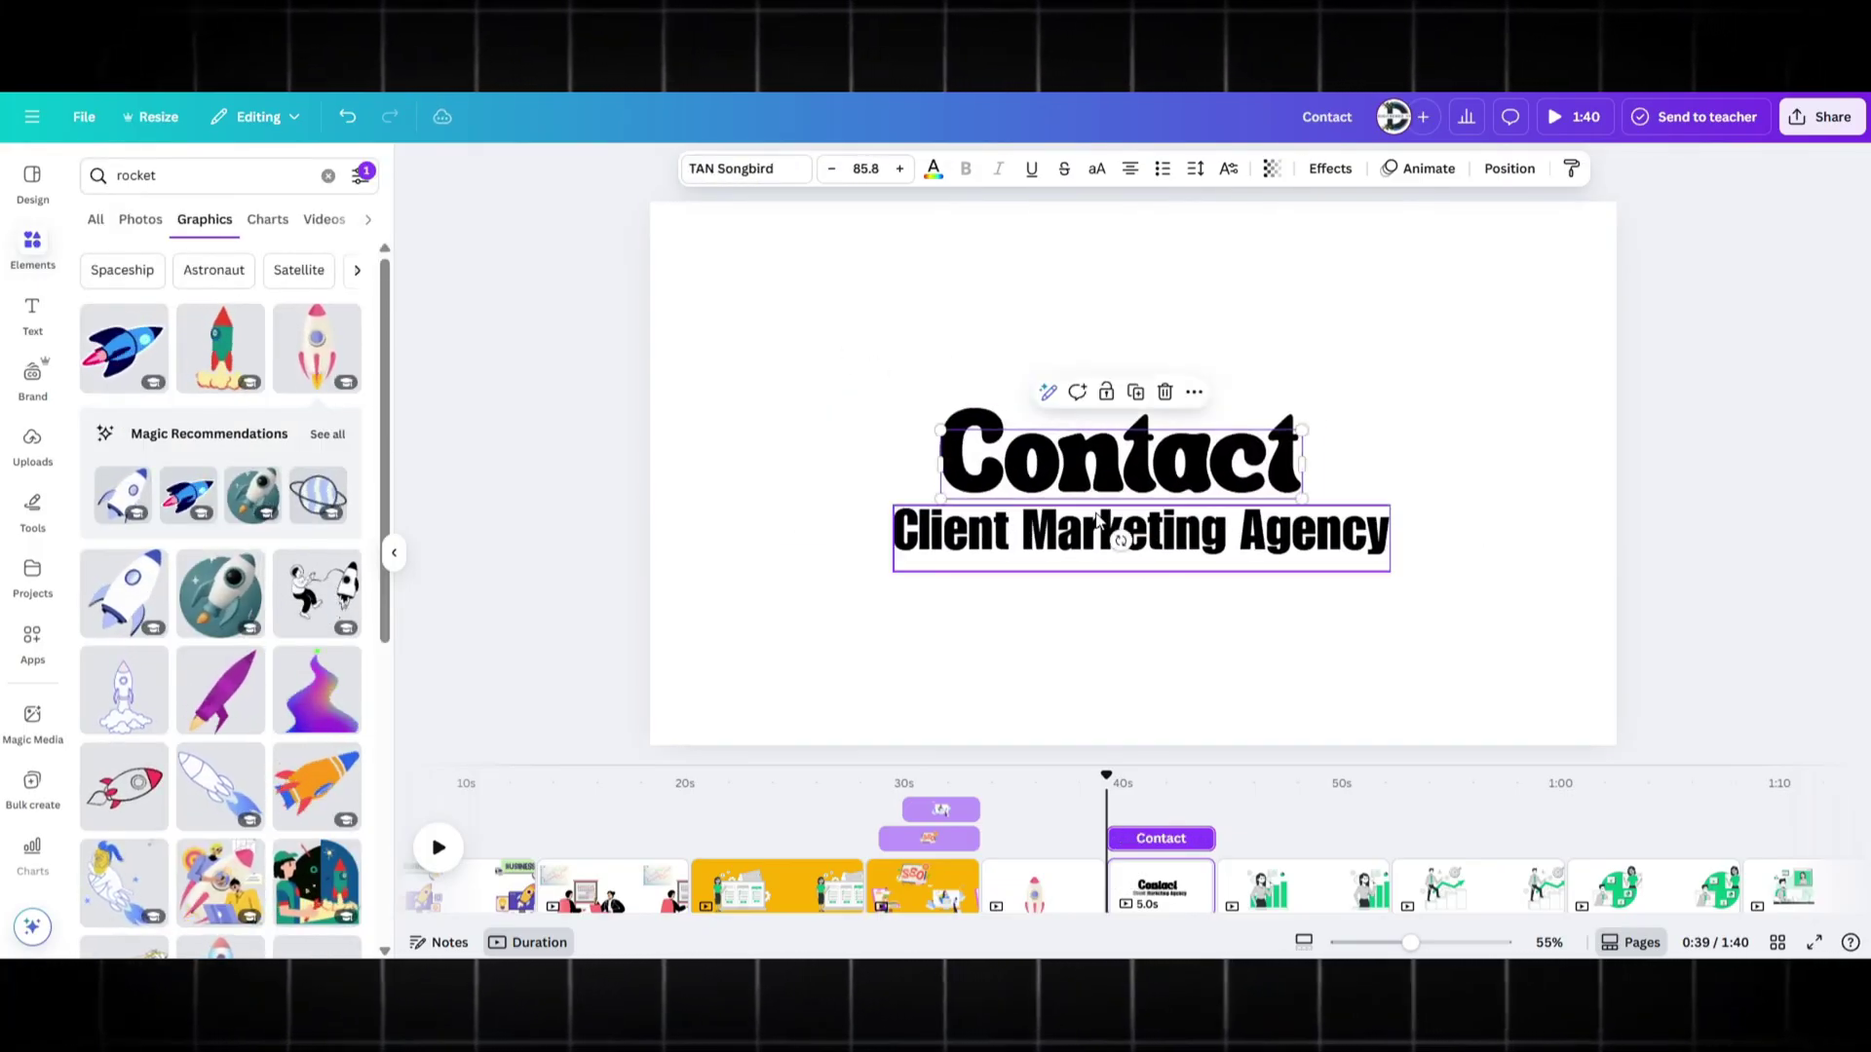
{"action": "left_click", "coordinate": [1181, 648]}
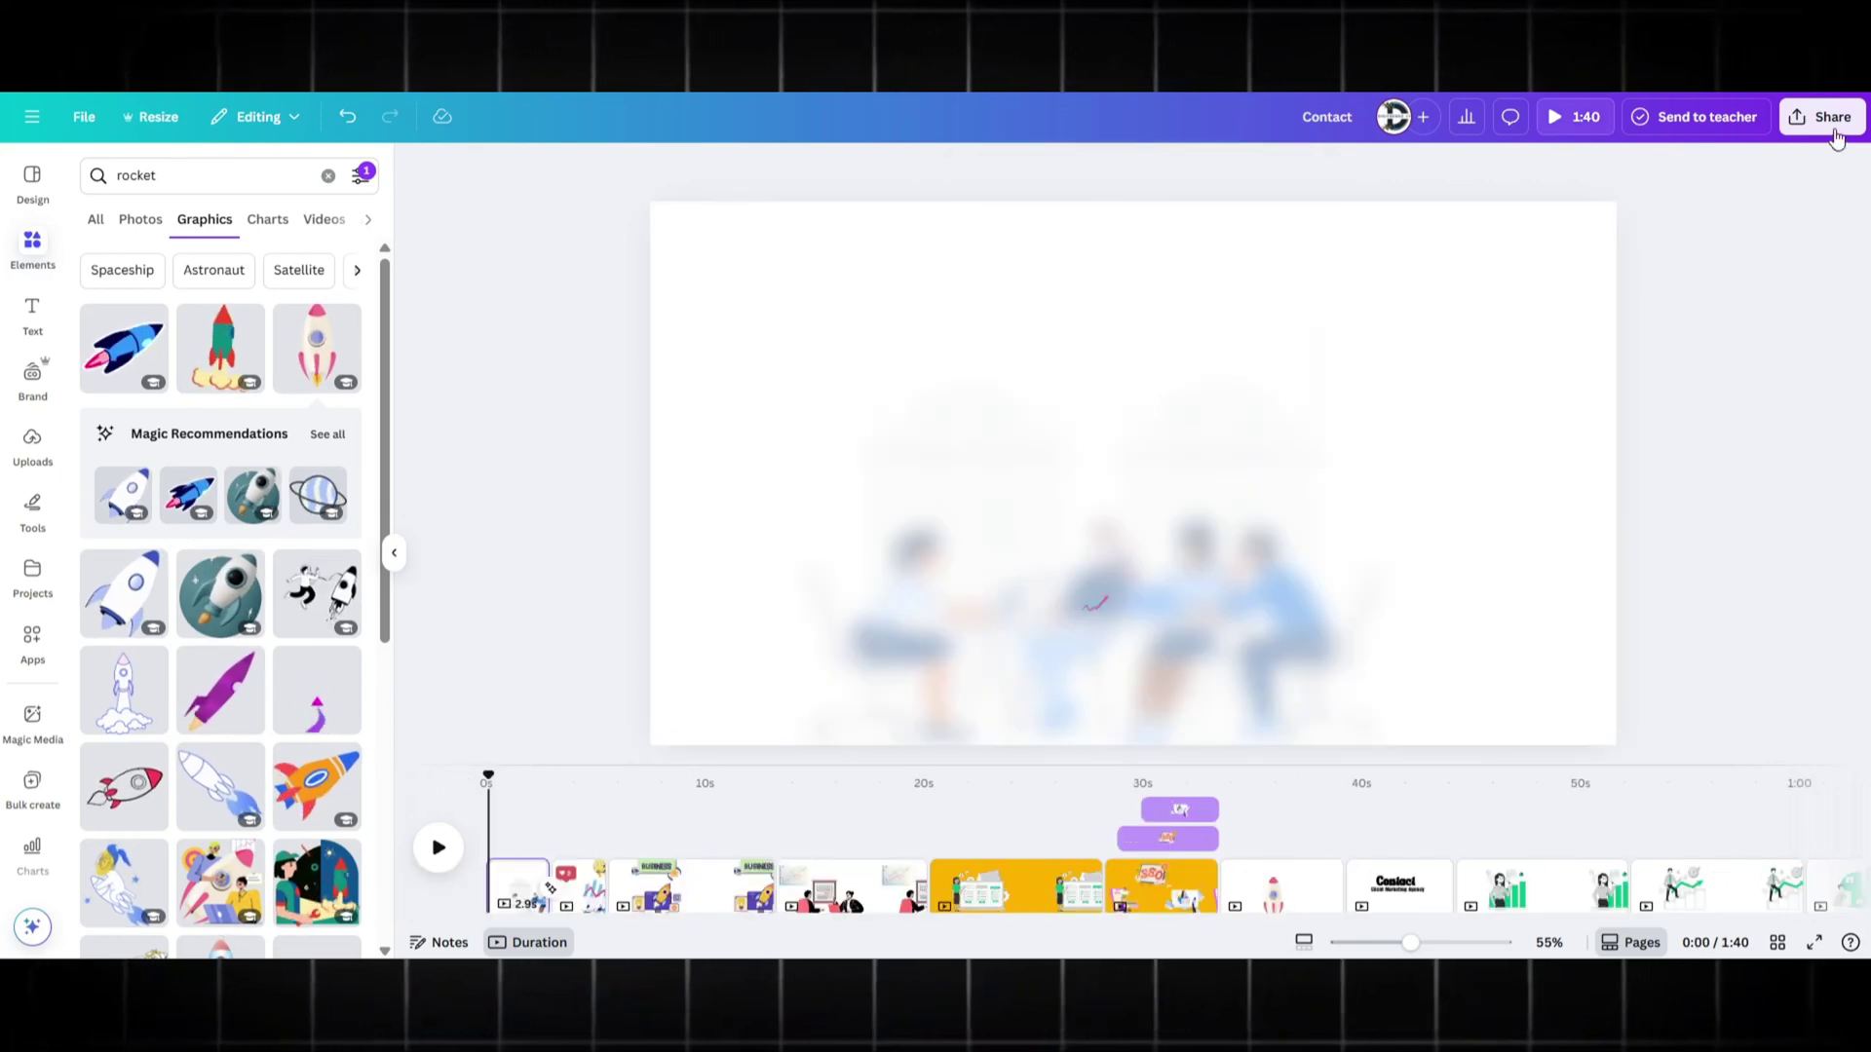
{"action": "left_click", "coordinate": [1832, 127]}
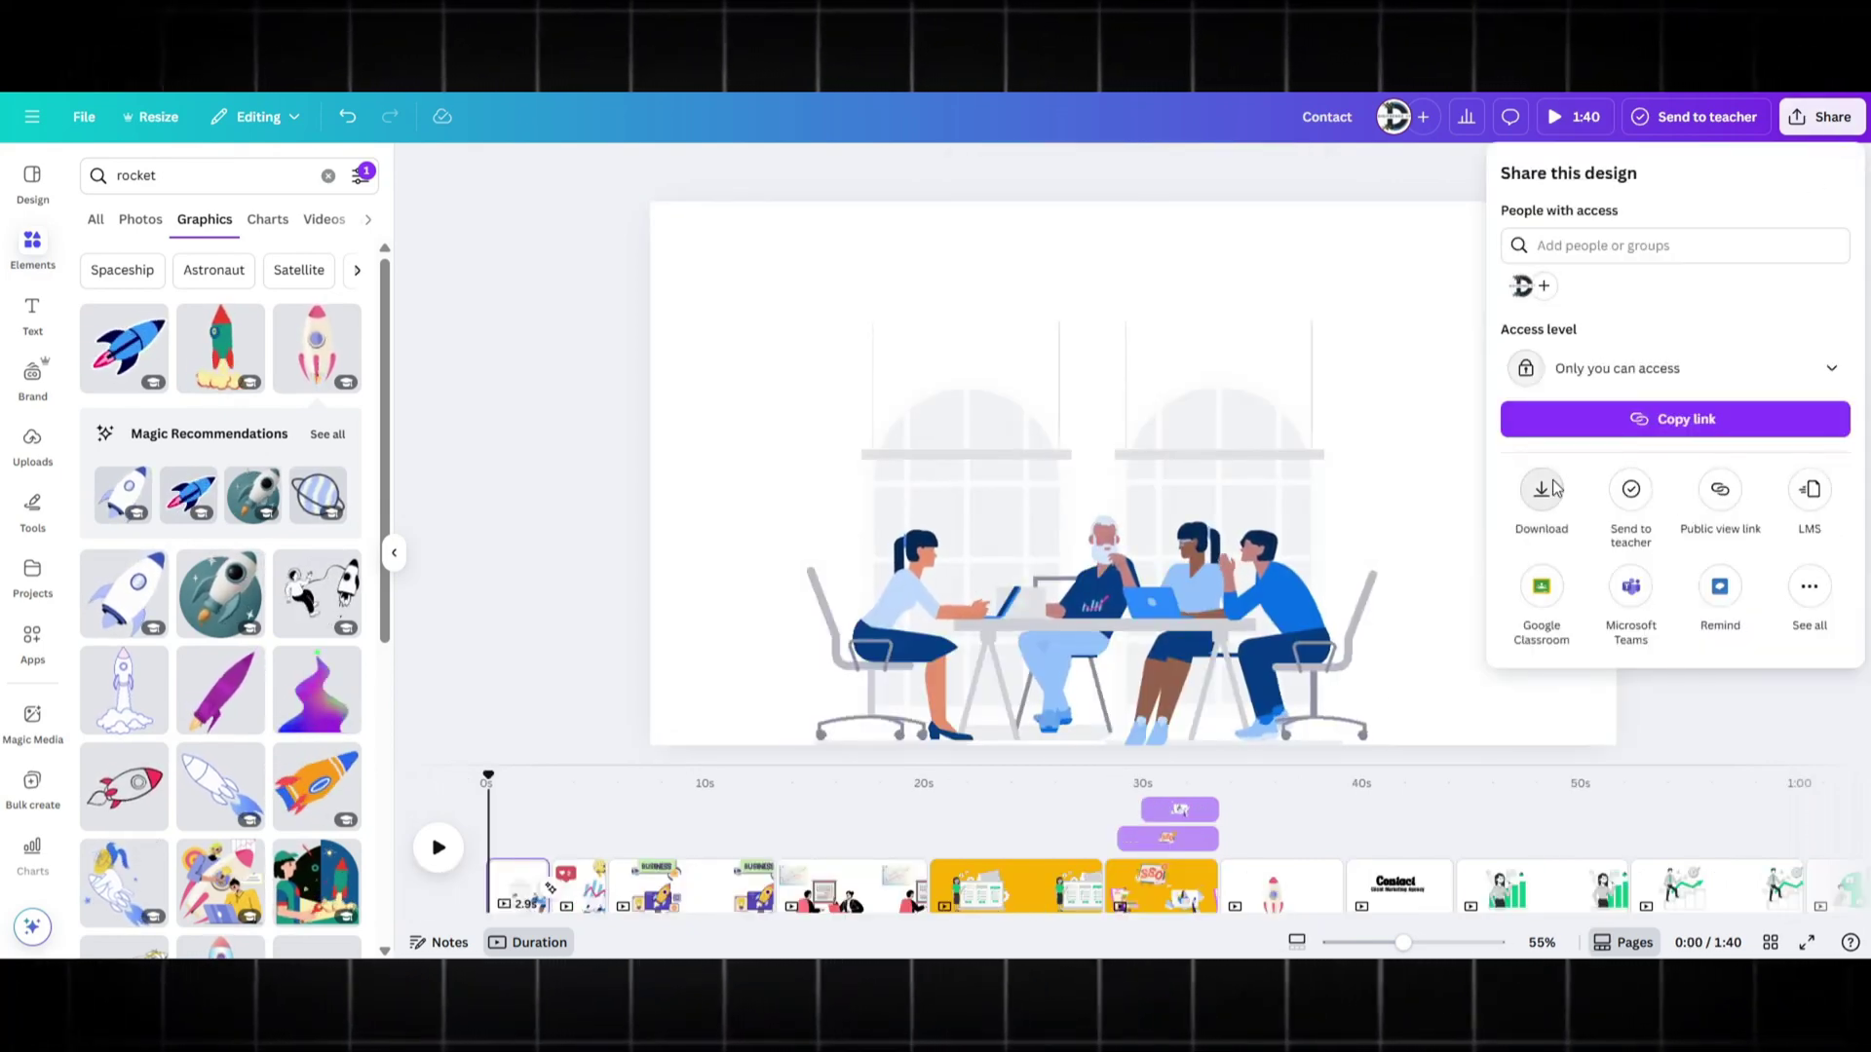